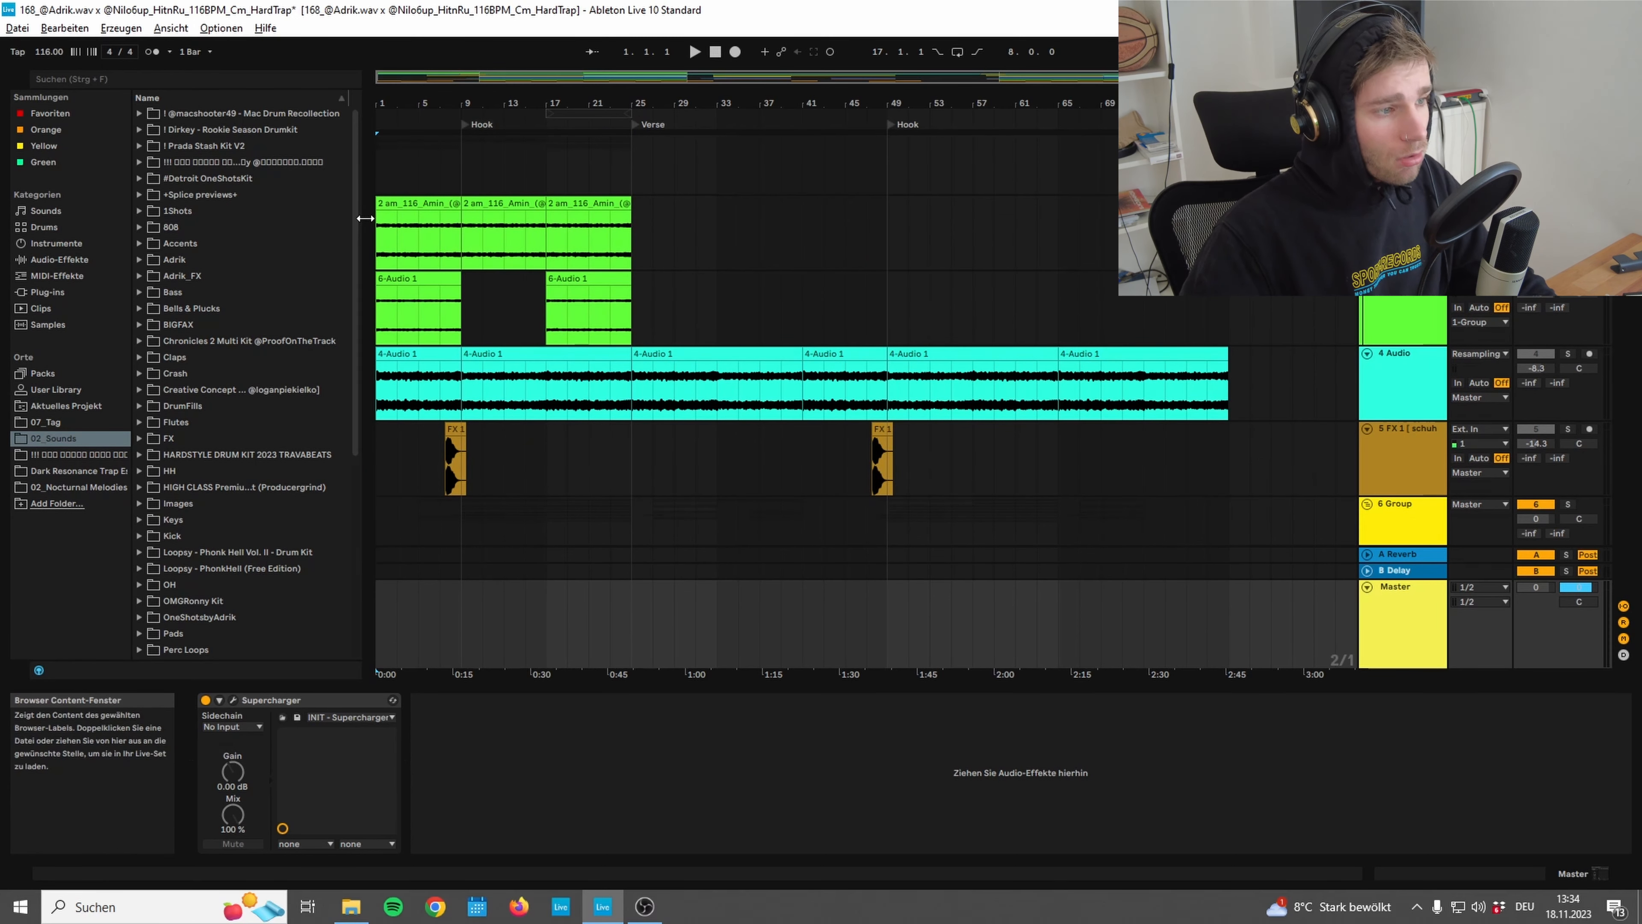
# Open the first 2 am_116_Amin melody clip in the sample editor, play it, and return to its track's device chain
pyautogui.click(414, 203)
pyautogui.doubleClick(414, 202)
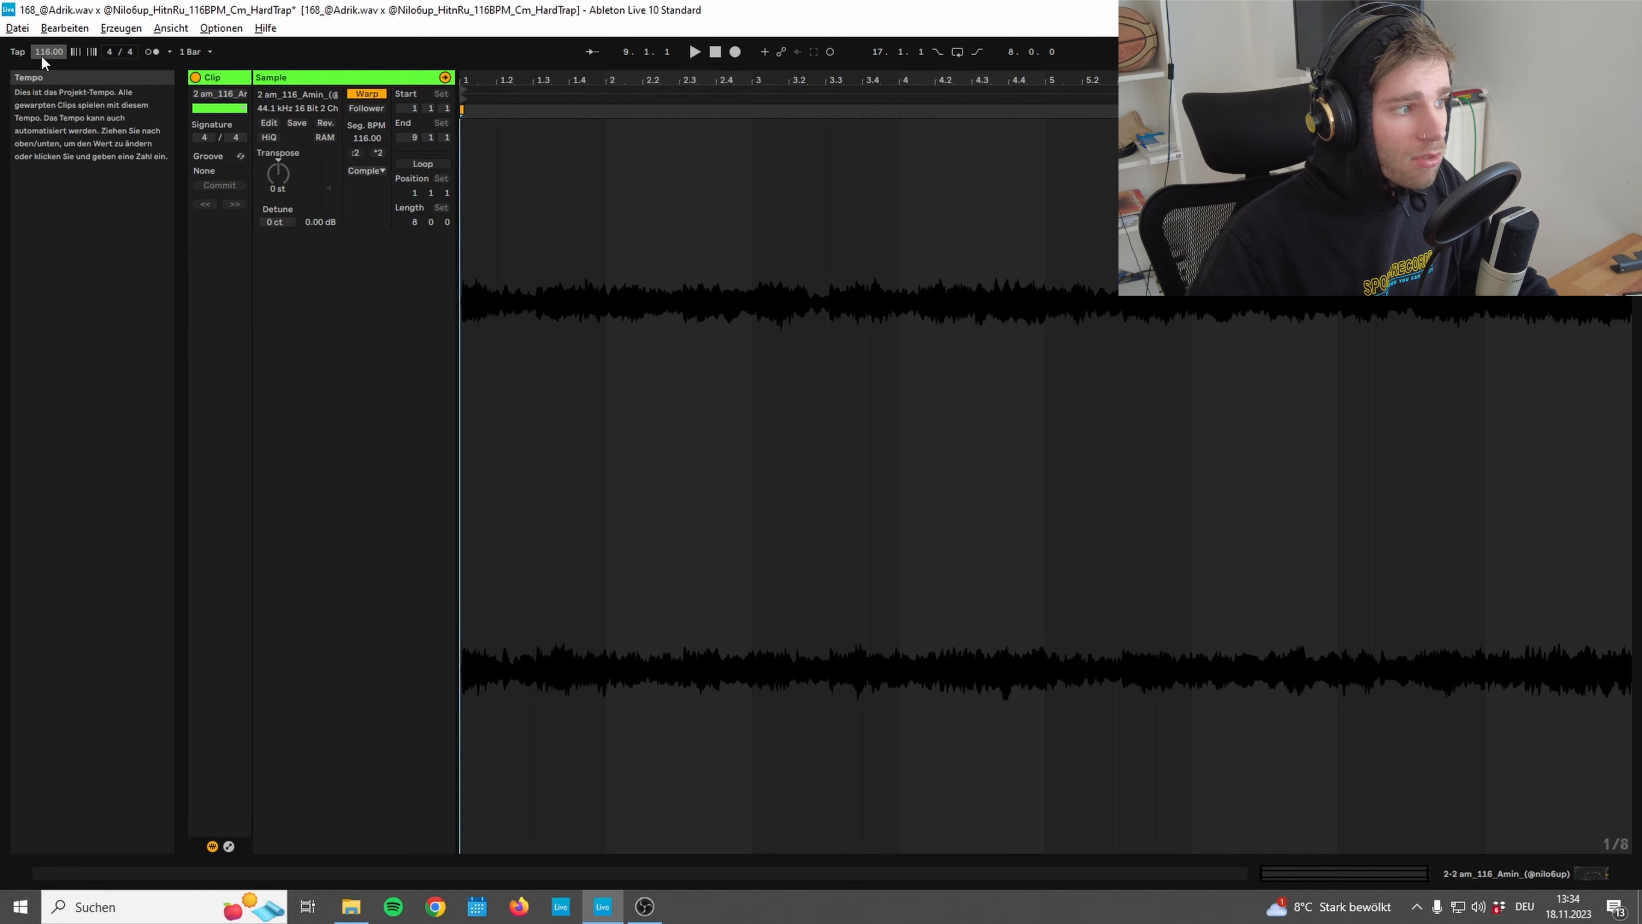
pyautogui.click(695, 50)
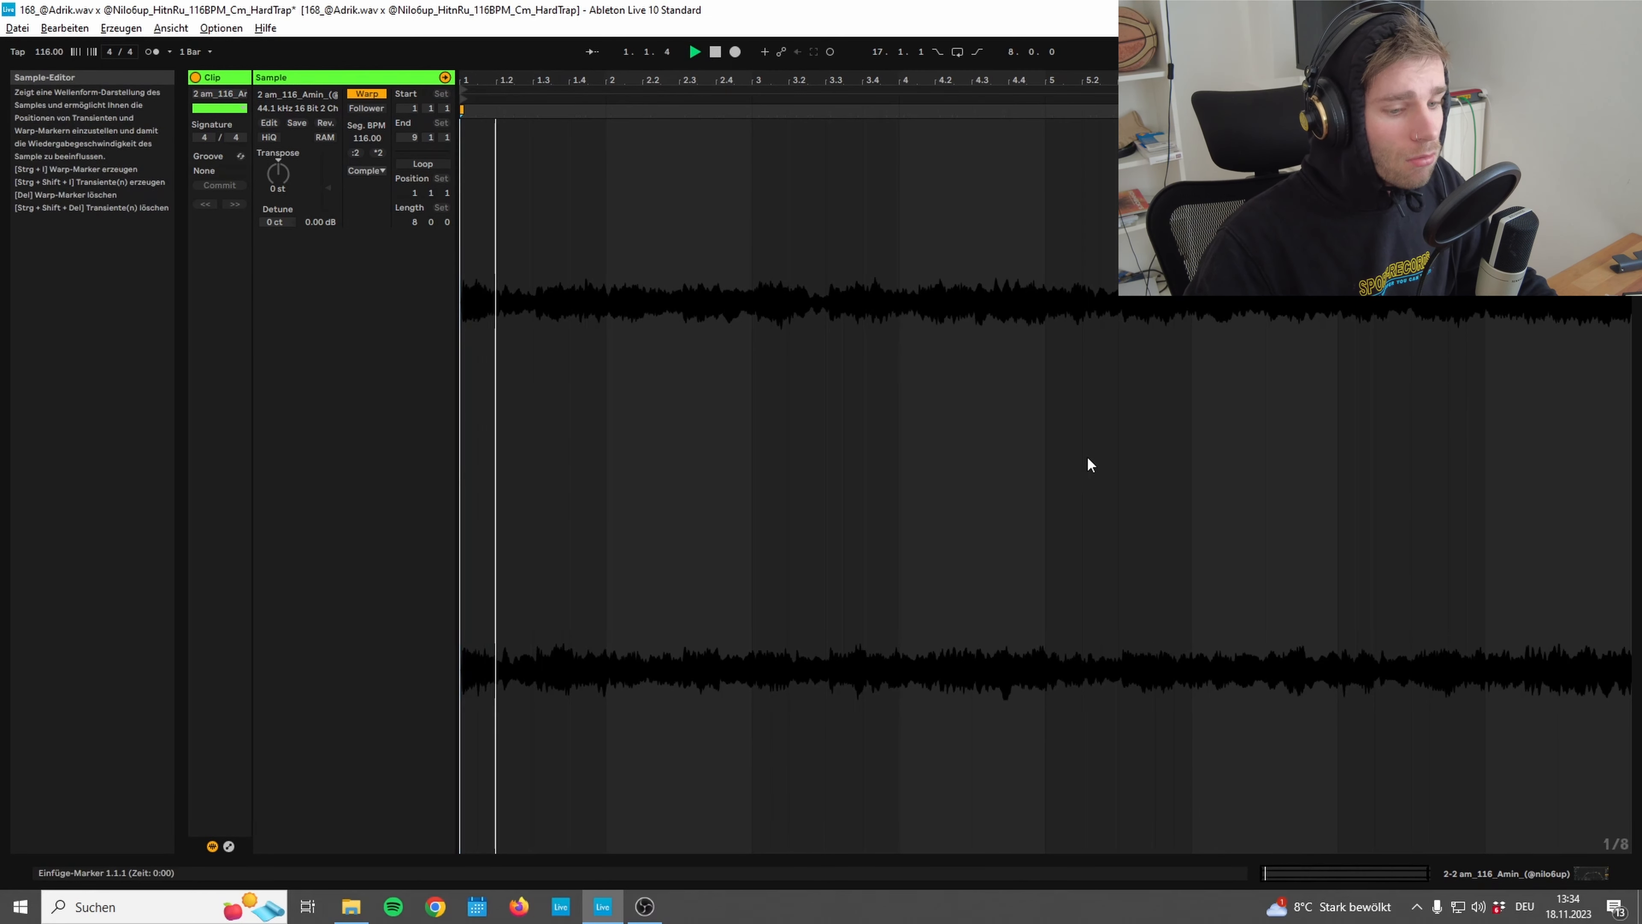
pyautogui.click(1589, 872)
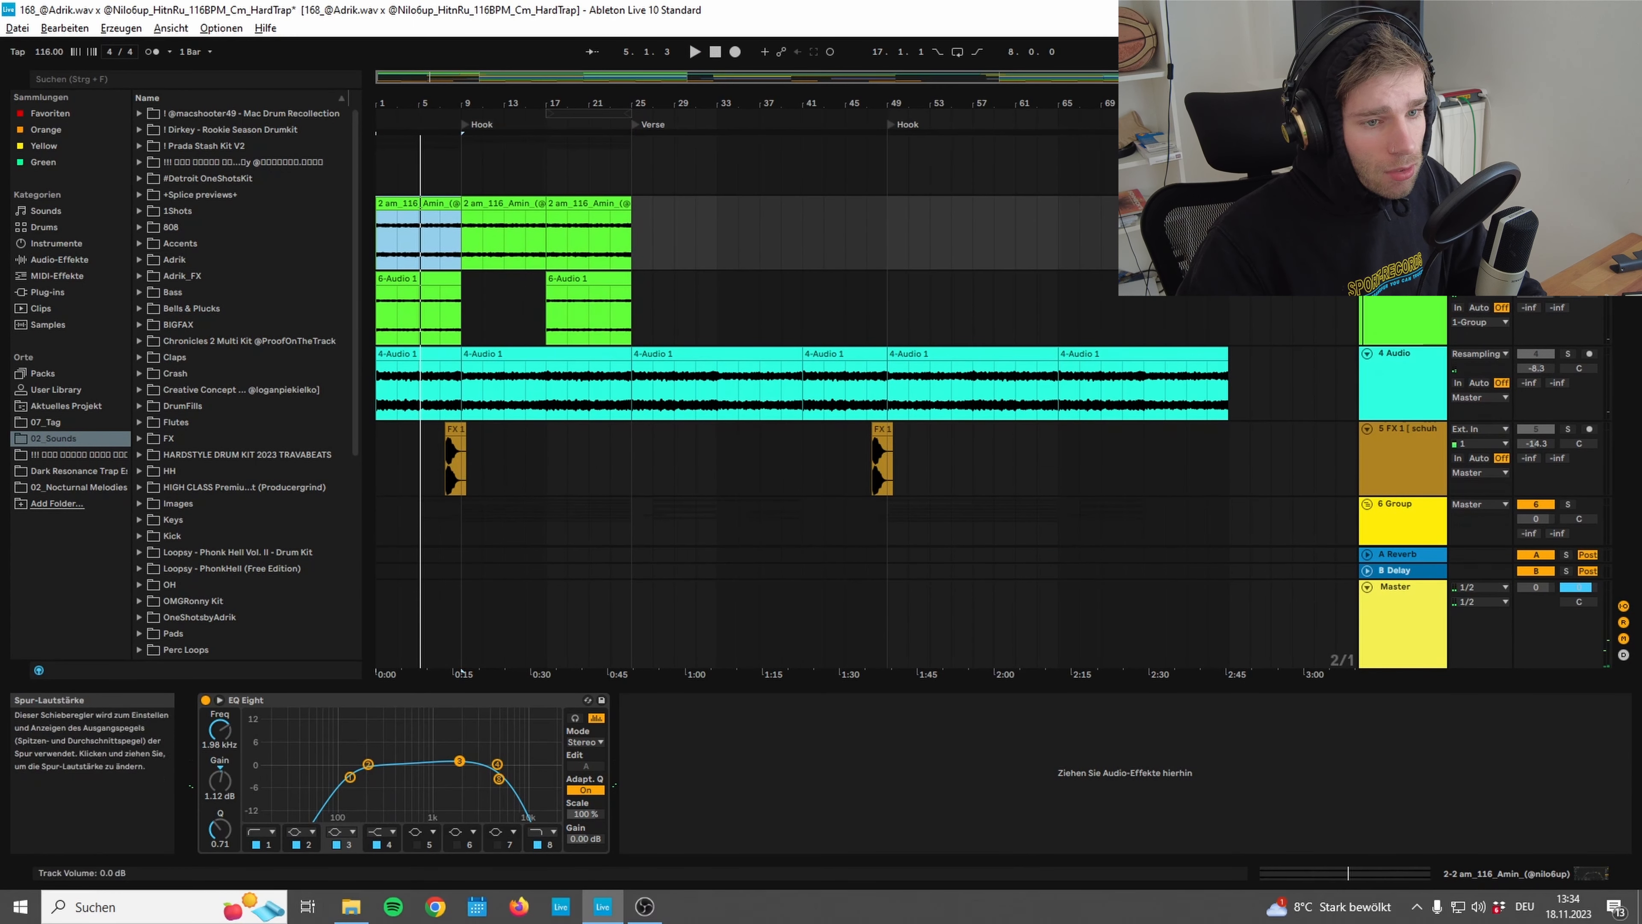
pyautogui.click(1536, 203)
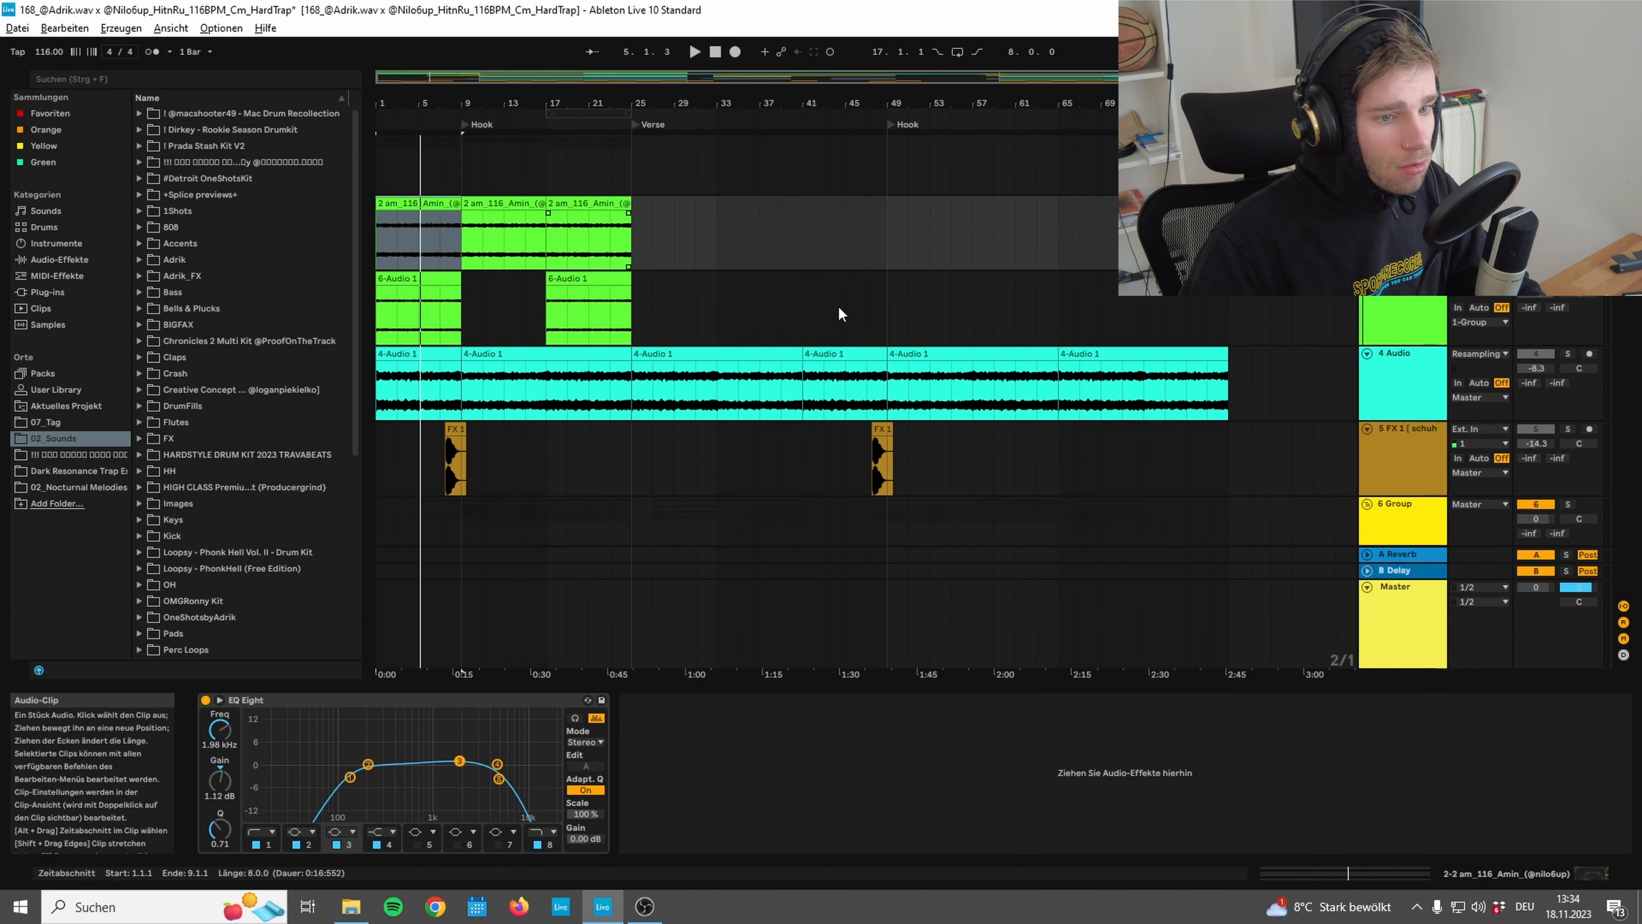
# Compare the EQ Eight settings on the 6-Audio 1 track with those on the 2 am_116_Amin melody track
pyautogui.doubleClick(421, 287)
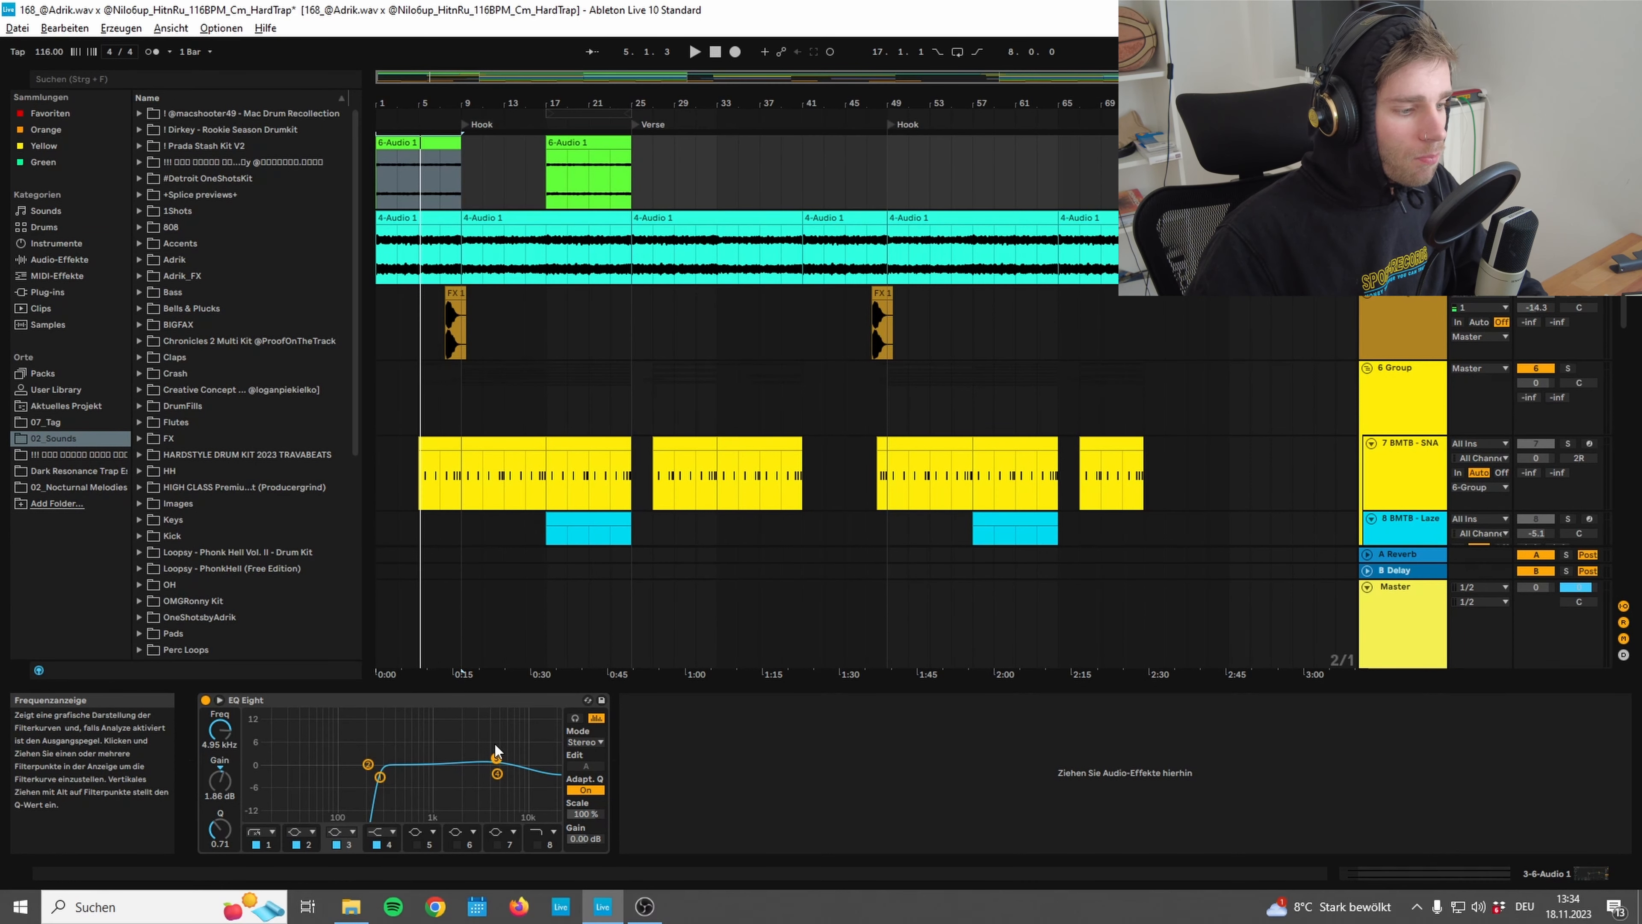
pyautogui.scroll(2, 761, 322)
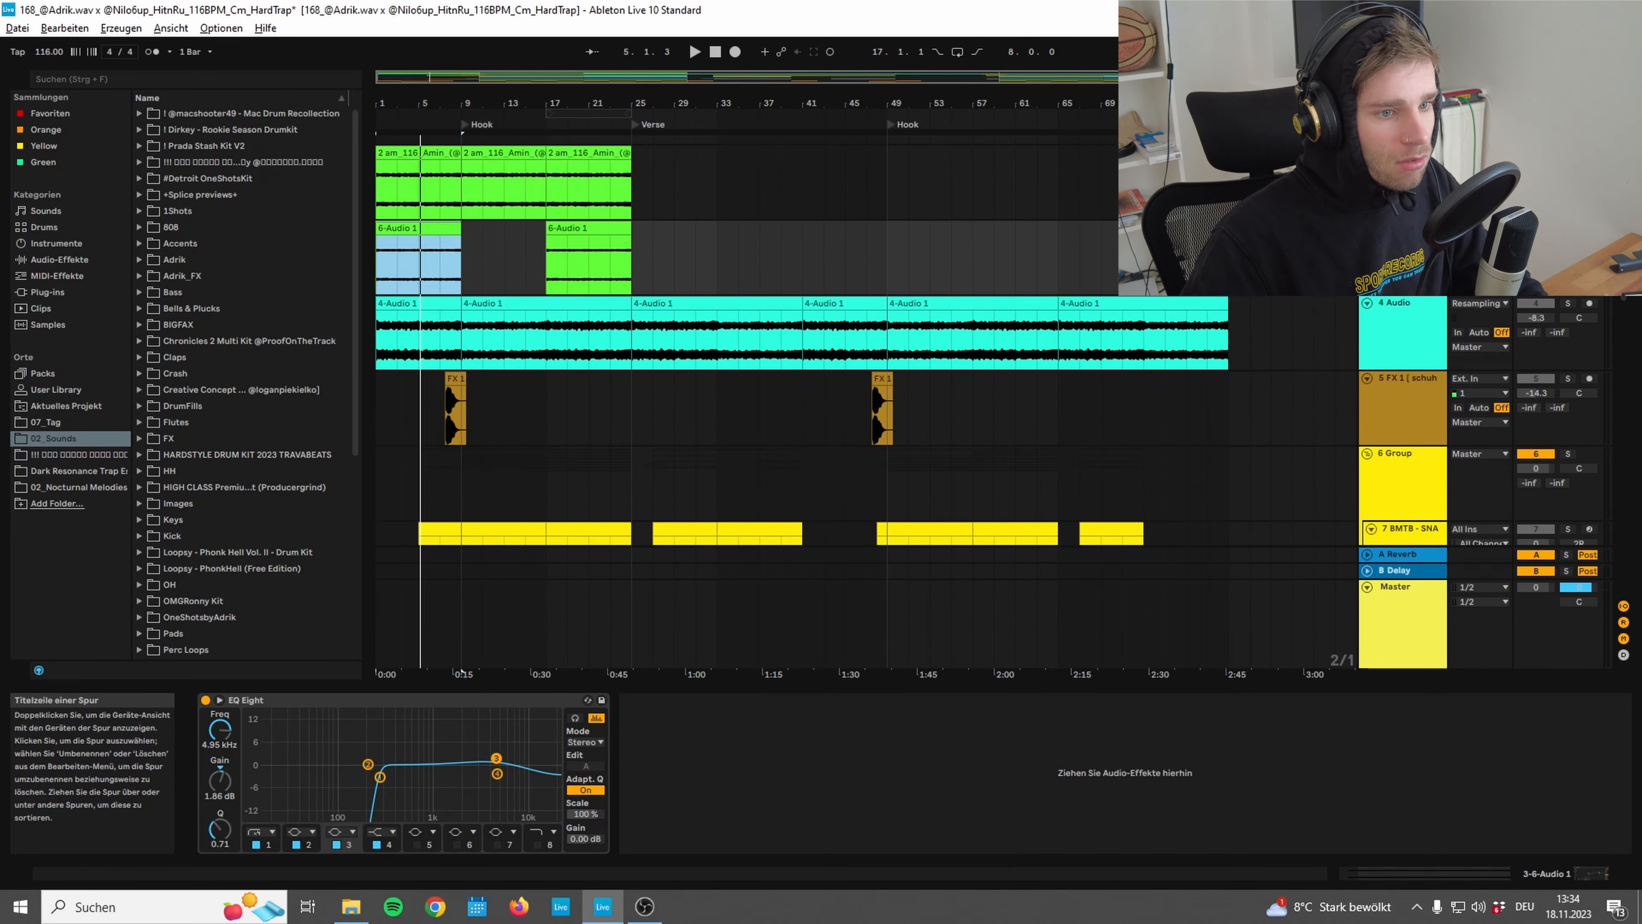
pyautogui.click(1402, 153)
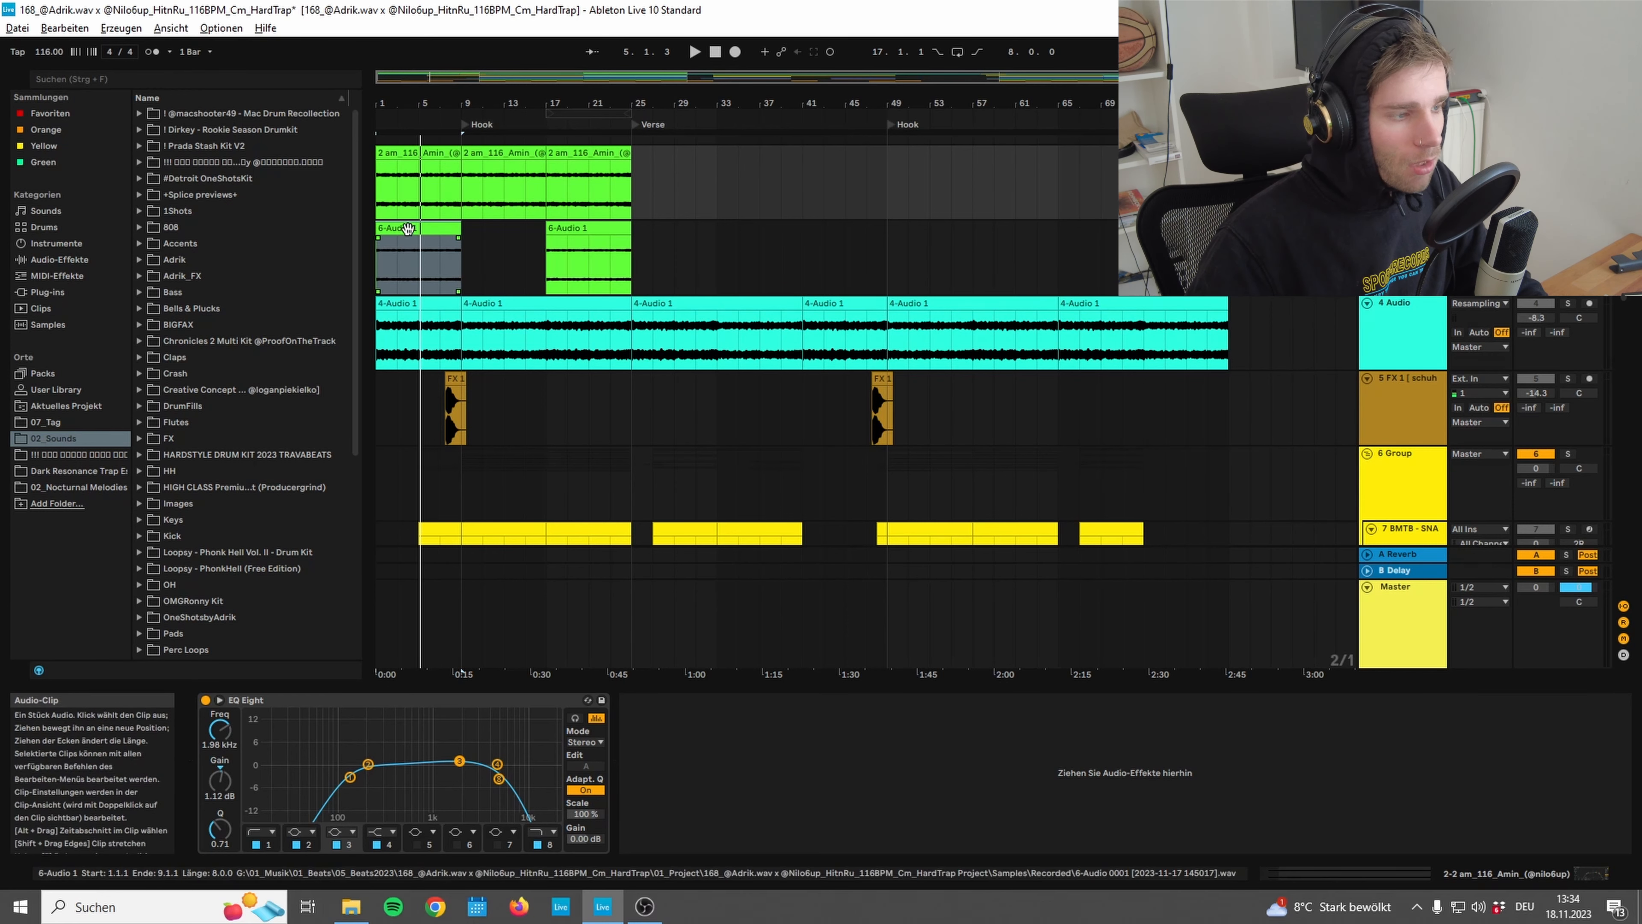
pyautogui.doubleClick(421, 244)
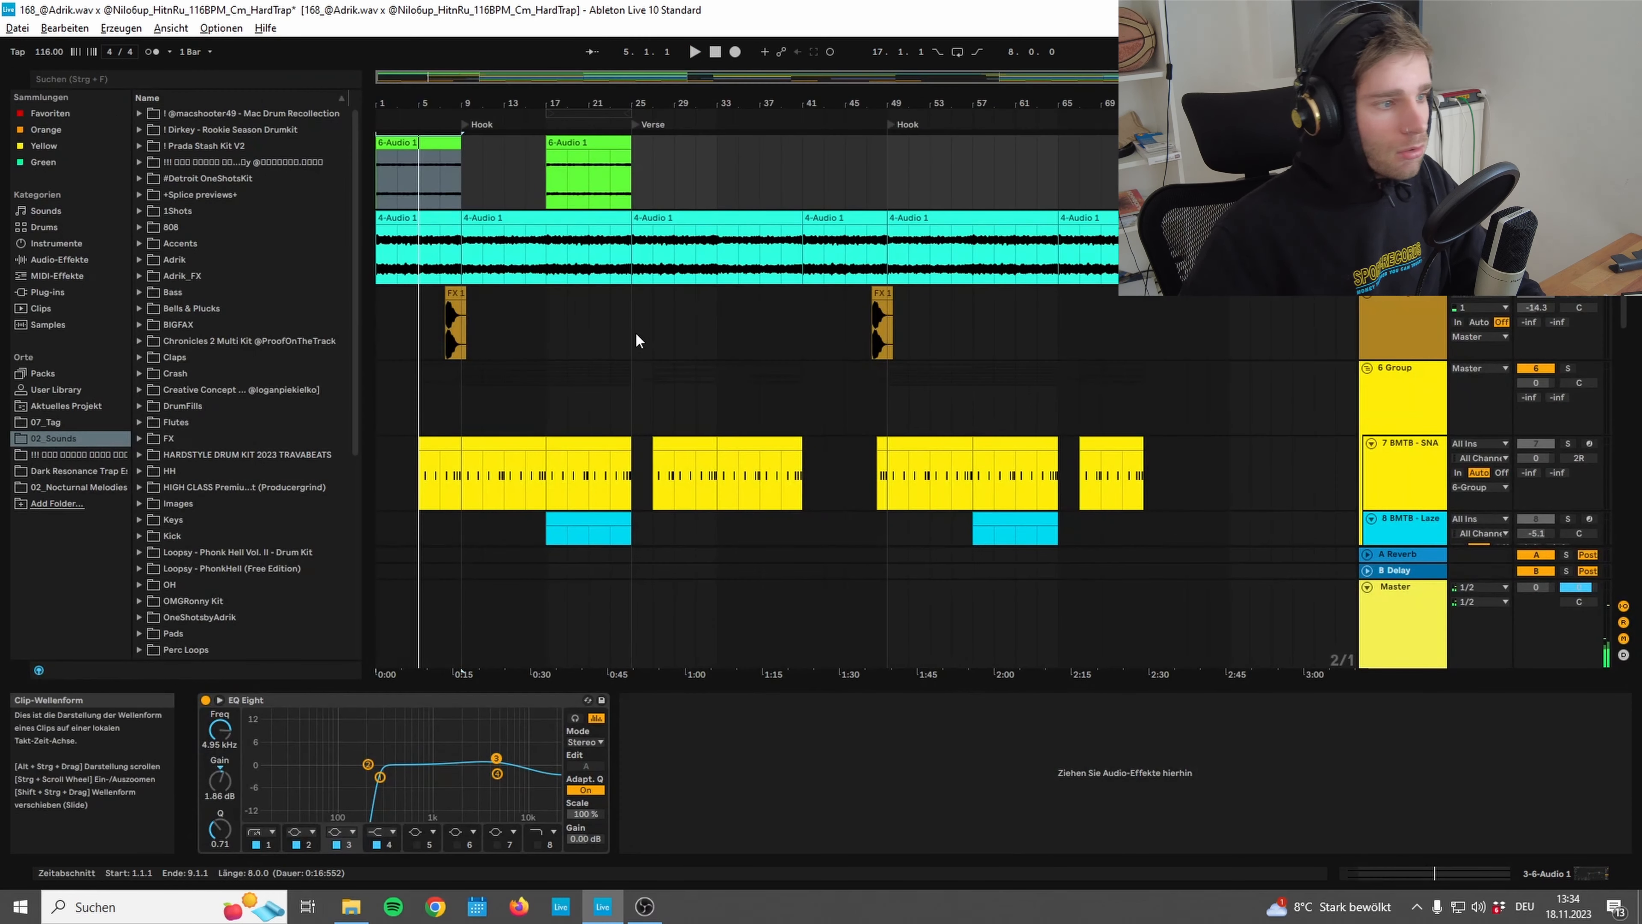
# Activate the FX 1 track and the 4 Audio track
pyautogui.click(566, 358)
pyautogui.scroll(3, 565, 358)
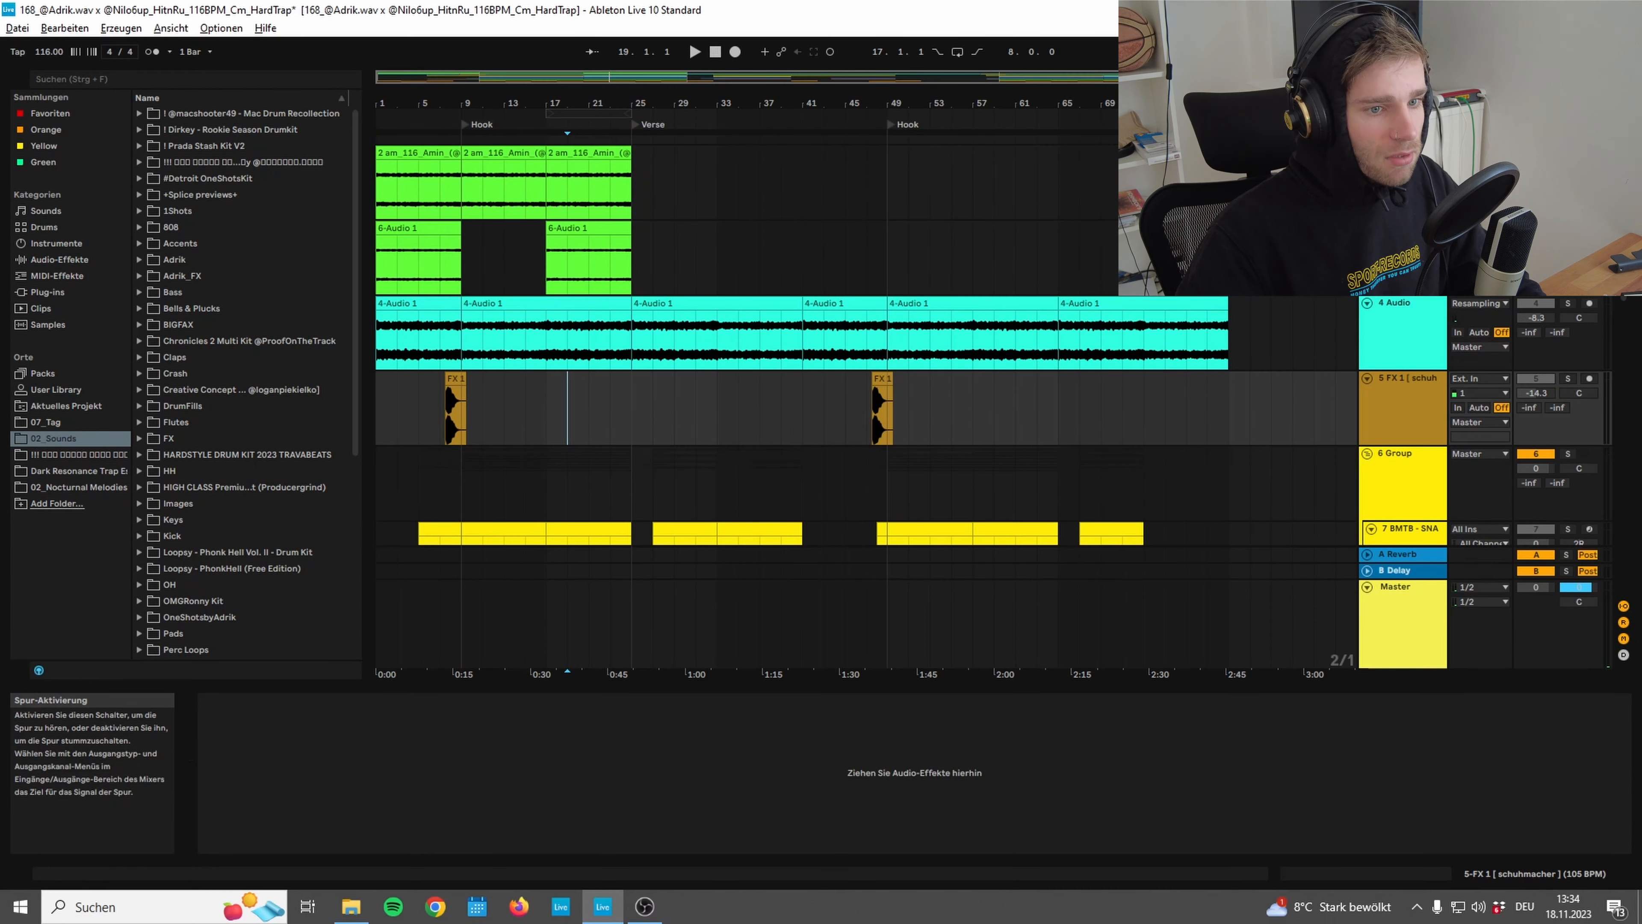
pyautogui.scroll(2, 566, 357)
pyautogui.click(1535, 428)
pyautogui.click(1535, 353)
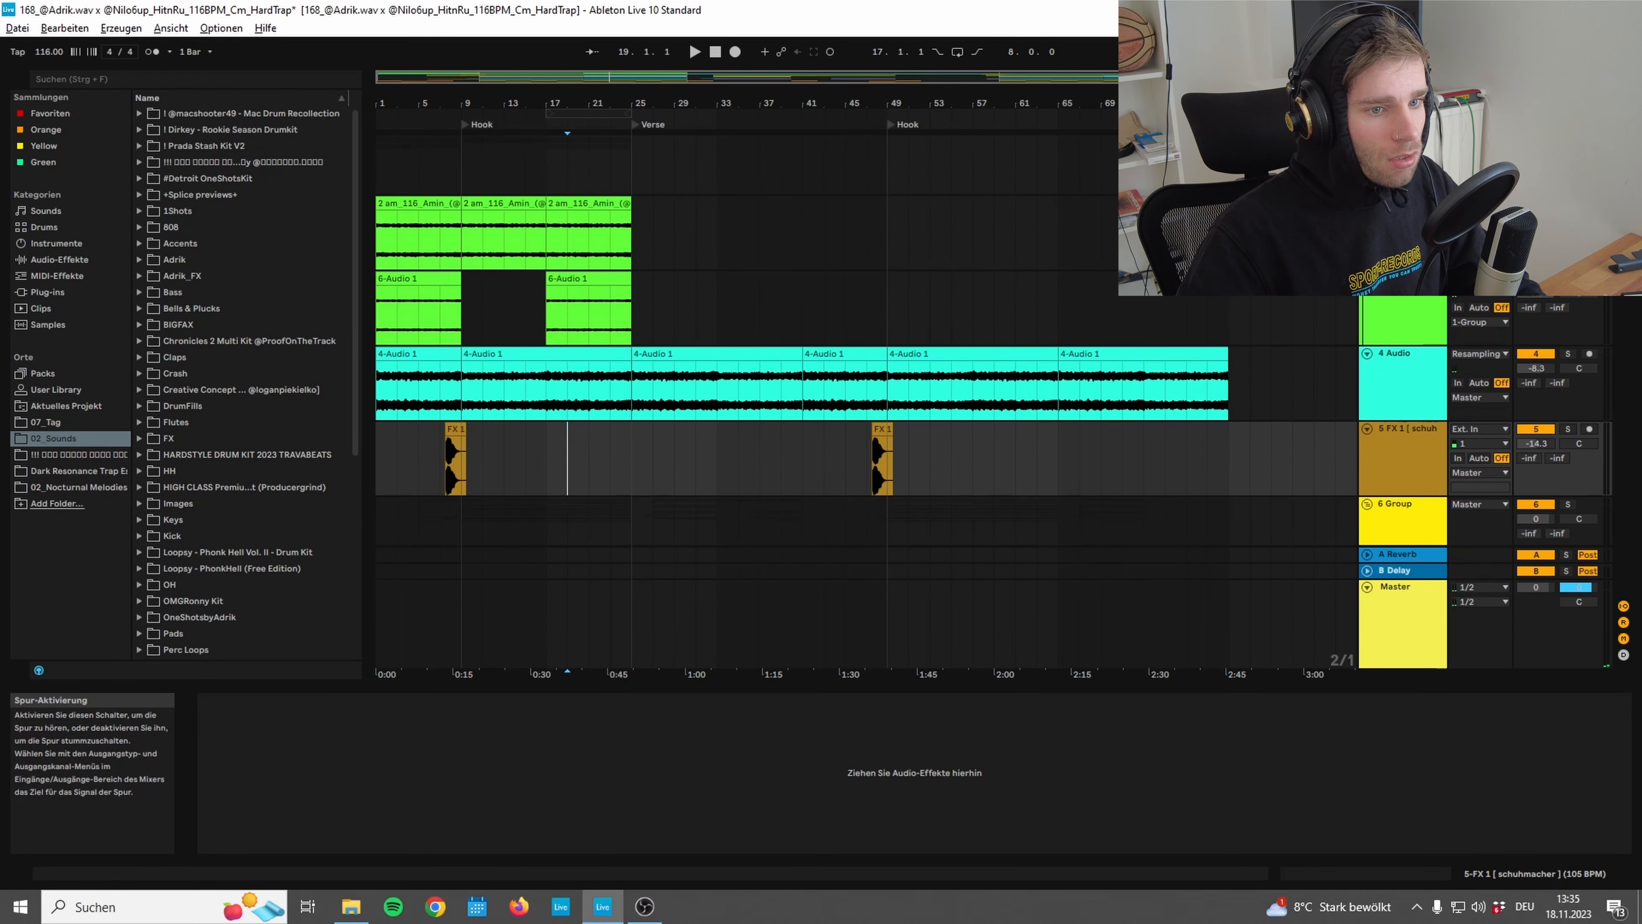
# Examine the device chain of the melody group with its clips selected across bars 1 to 25, and that of the 4 Audio track
pyautogui.click(1402, 143)
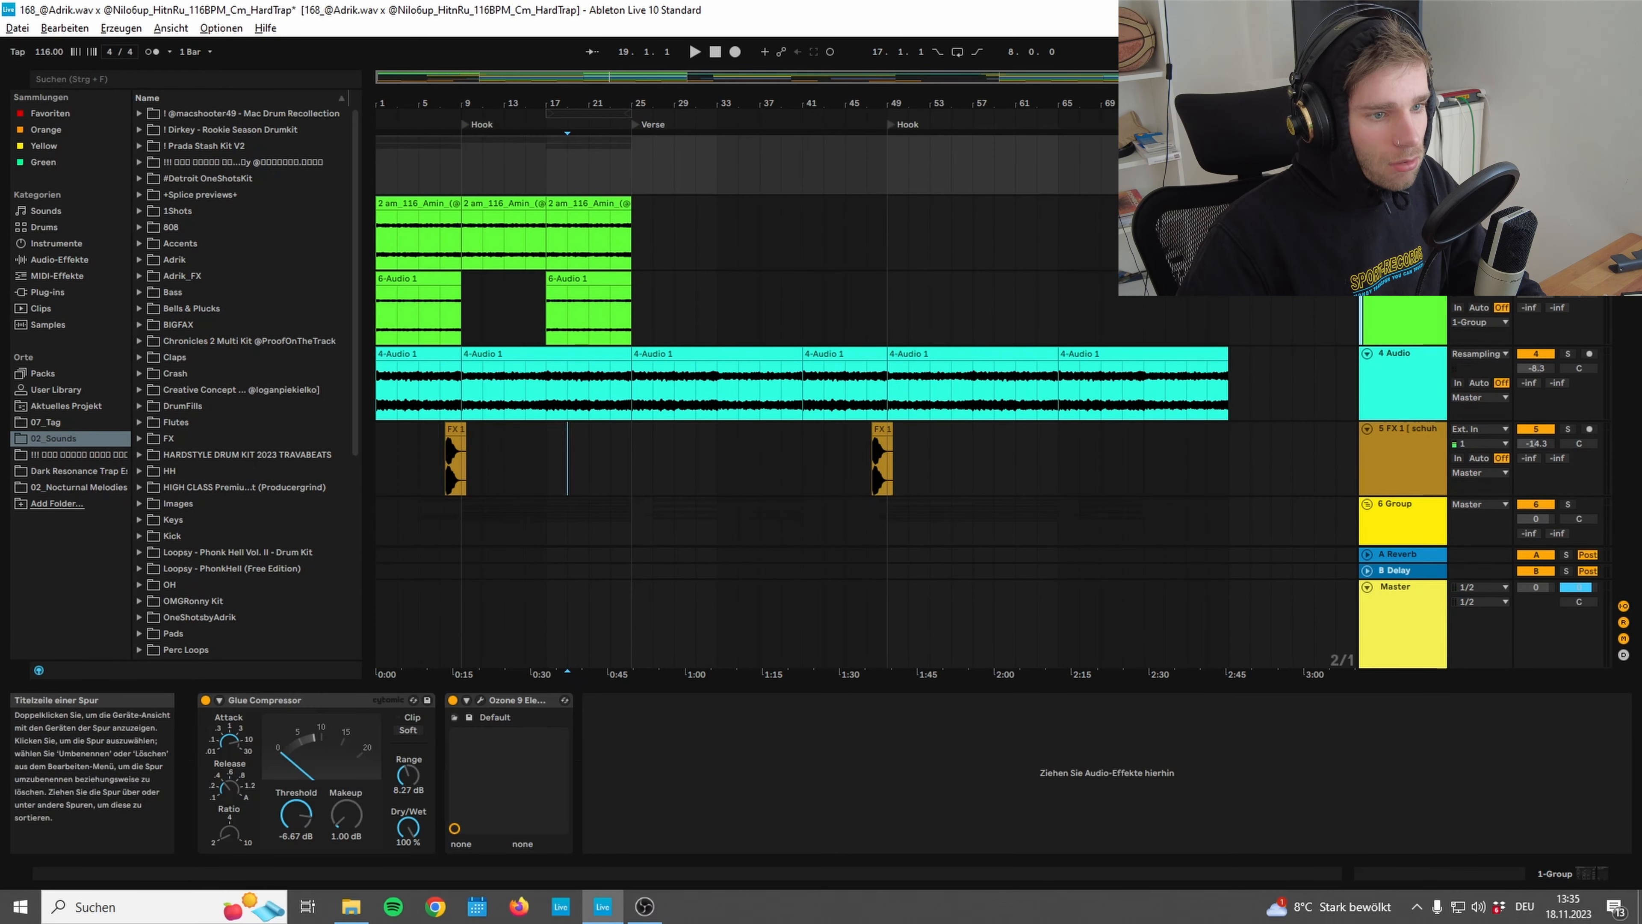
pyautogui.moveTo(641, 308); pyautogui.dragTo(377, 236)
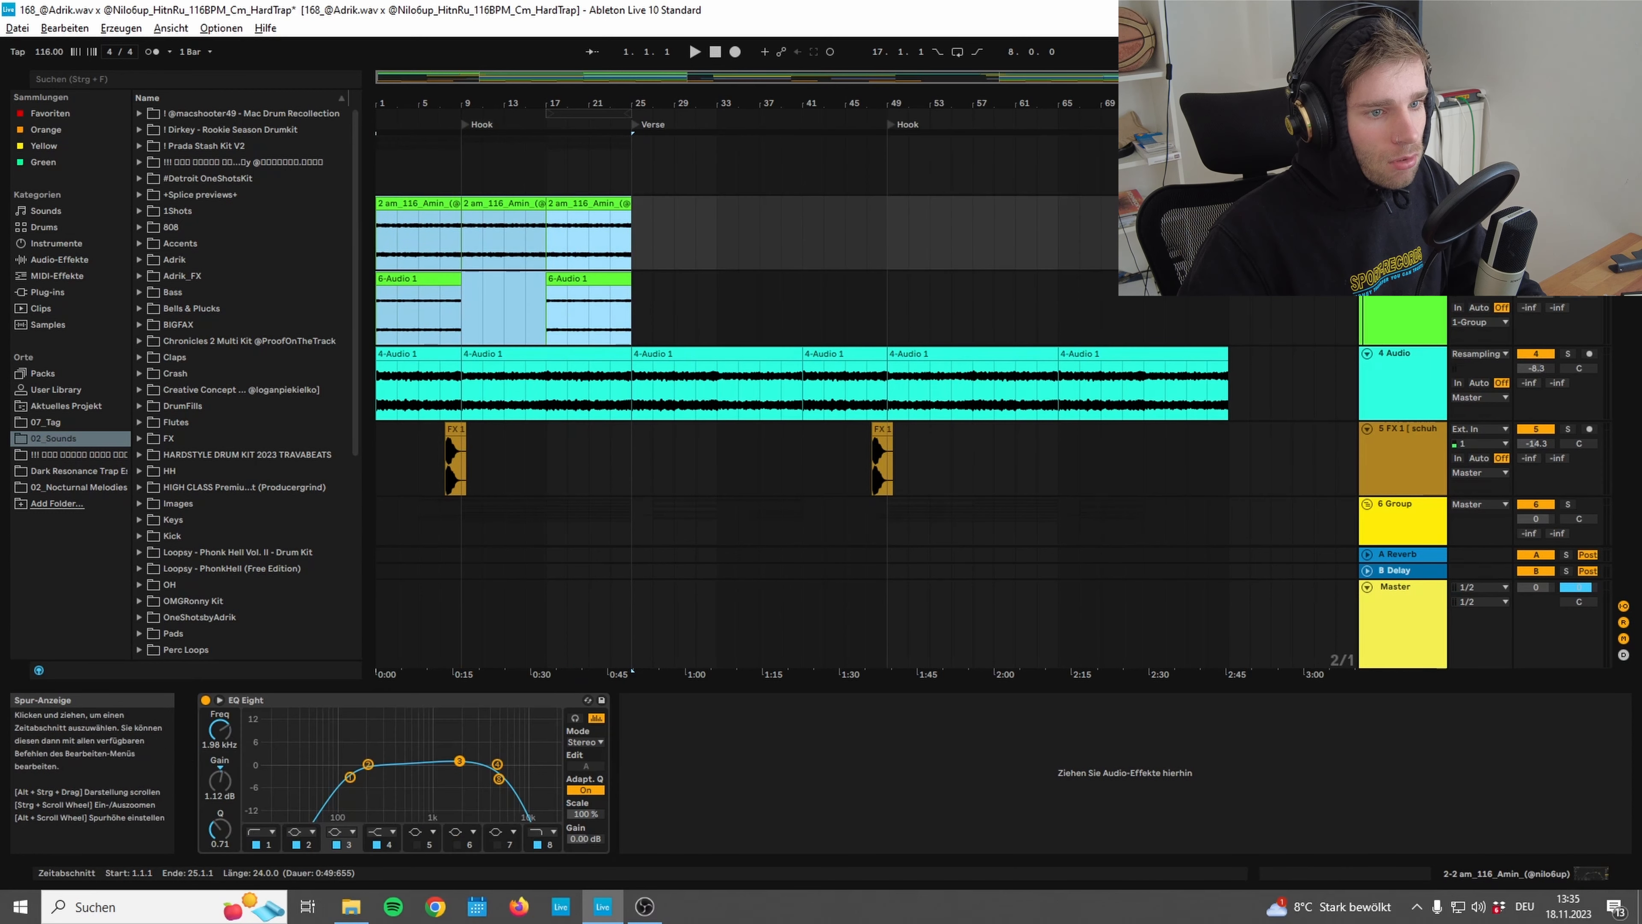
pyautogui.scroll(-5, 580, 293)
pyautogui.doubleClick(402, 179)
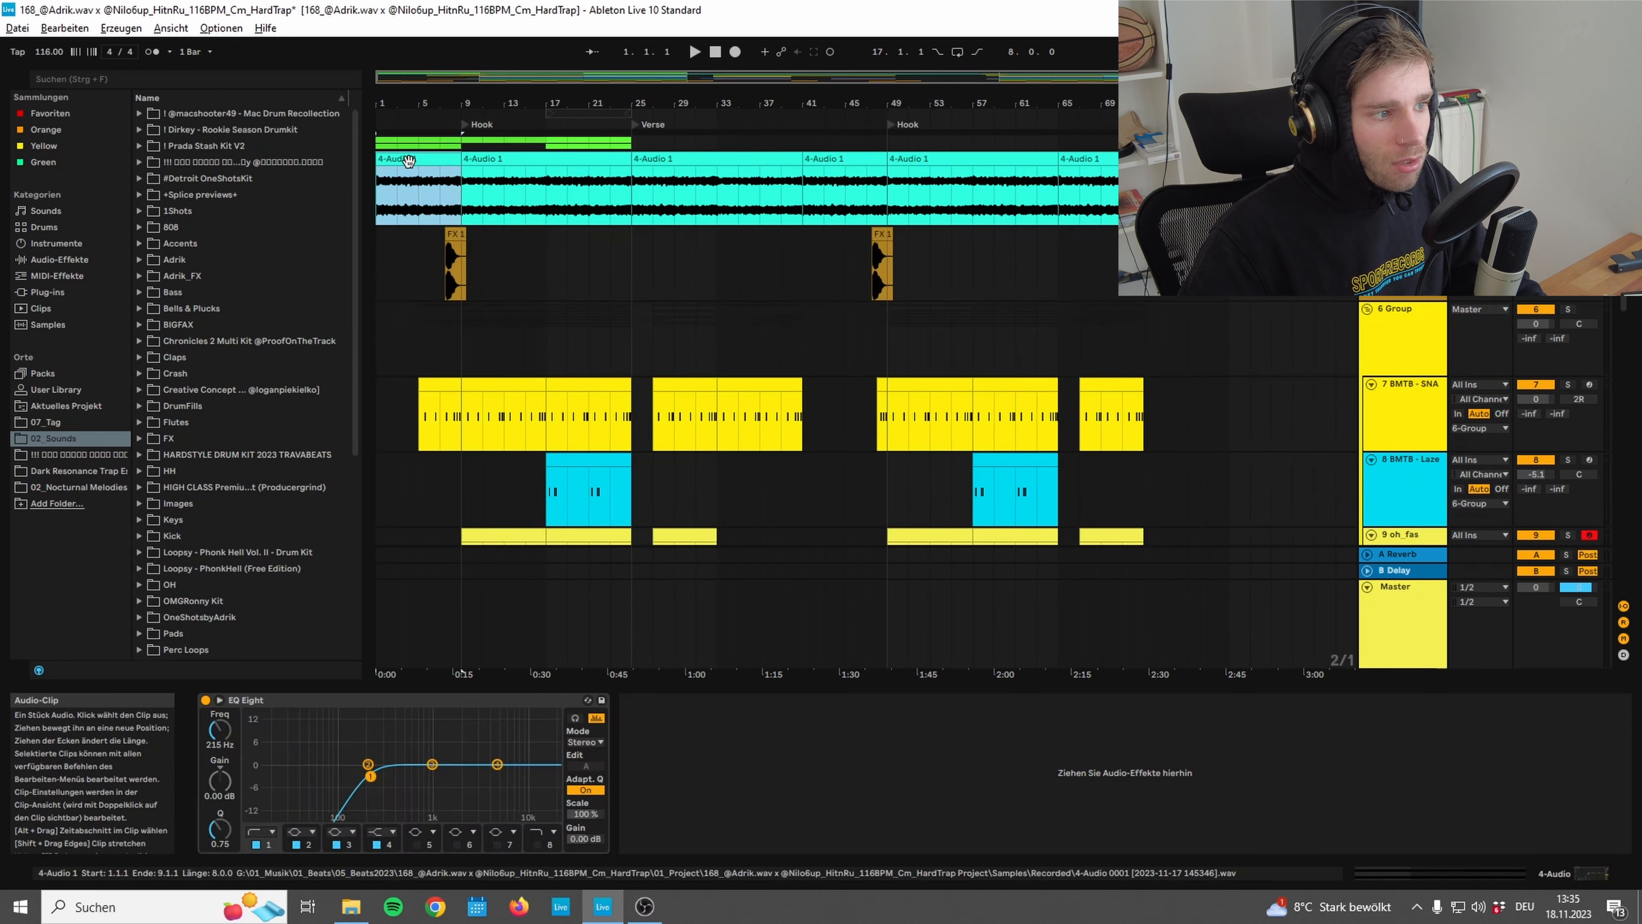
pyautogui.click(1580, 876)
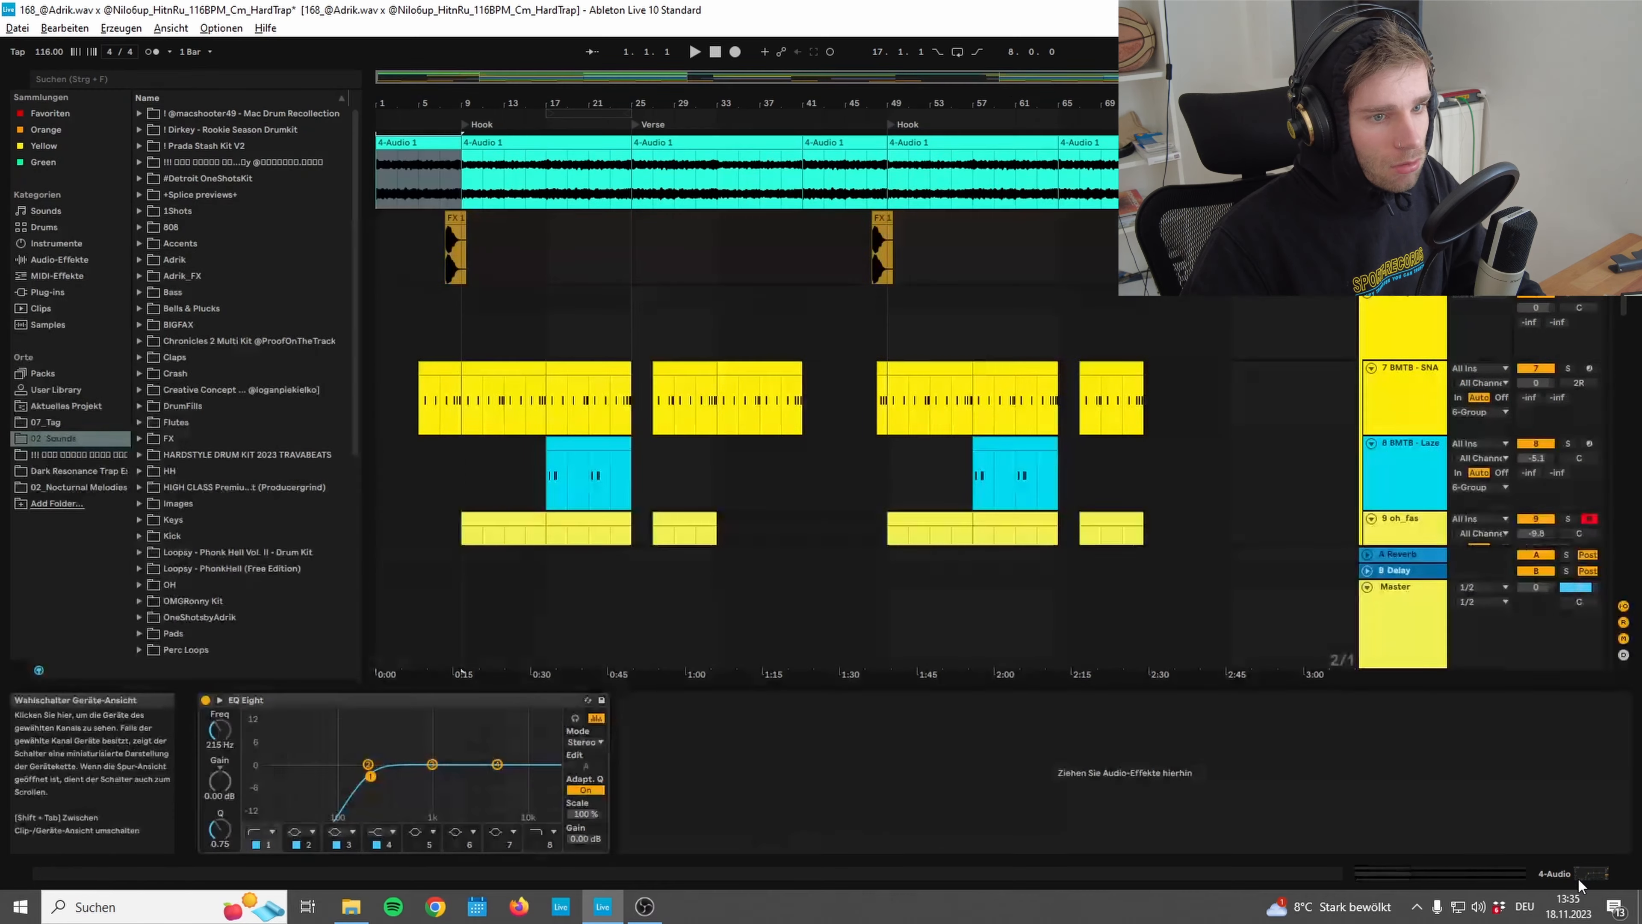
# Open the BMTB - SNARE clip at bar 17 and highlight the snare rolls in its fourth and eighth bars
pyautogui.scroll(1, 867, 337)
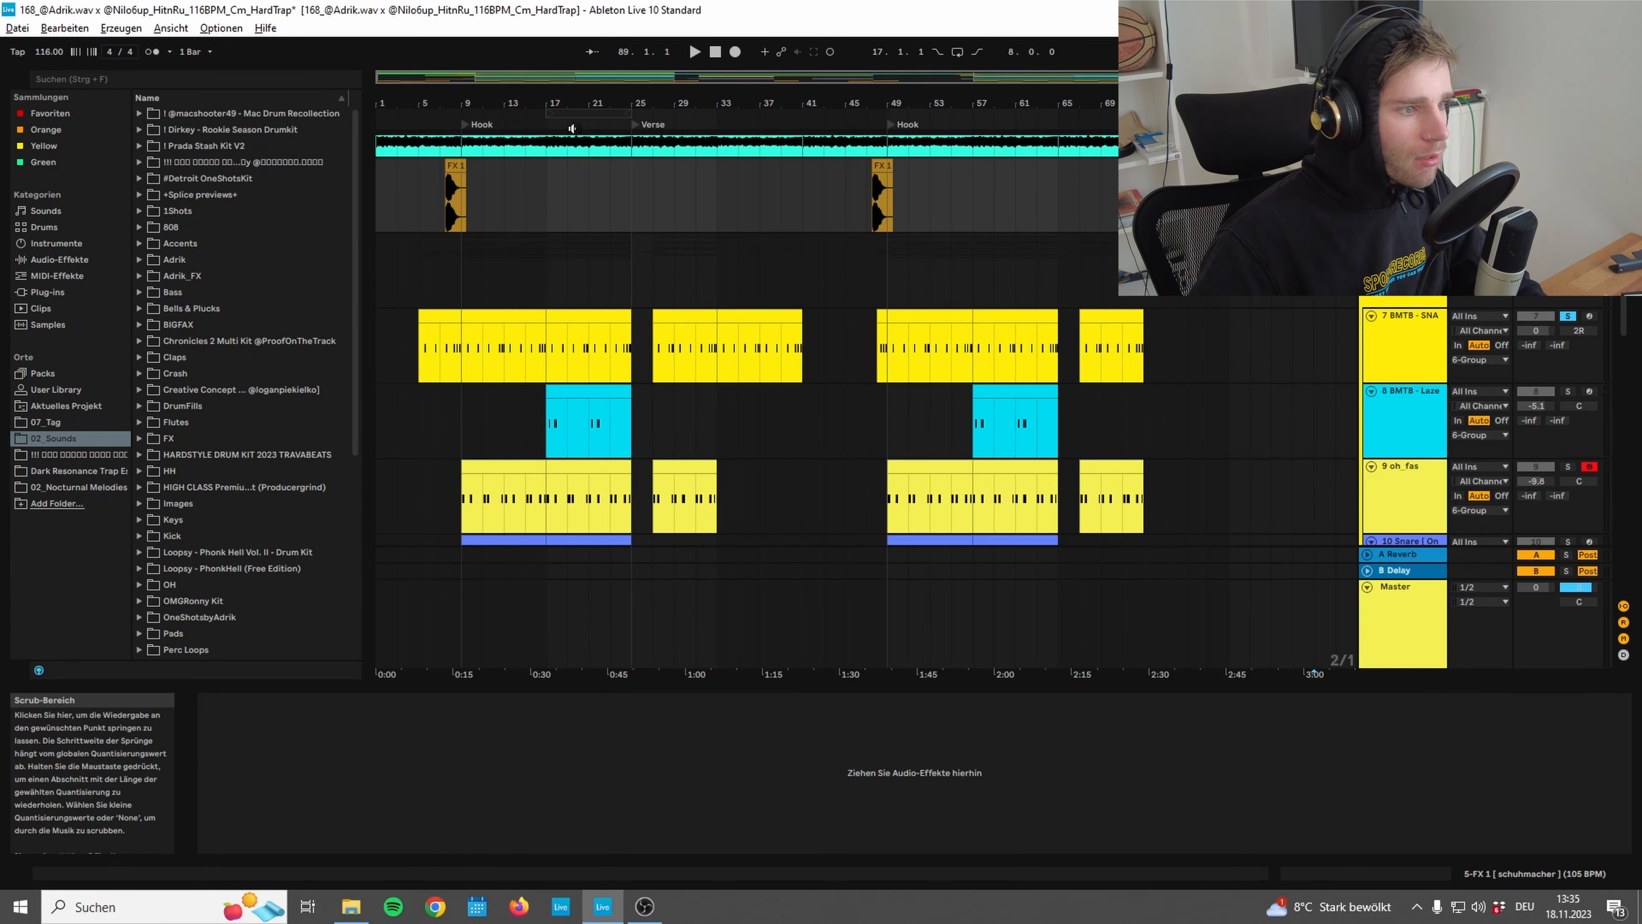
pyautogui.click(571, 313)
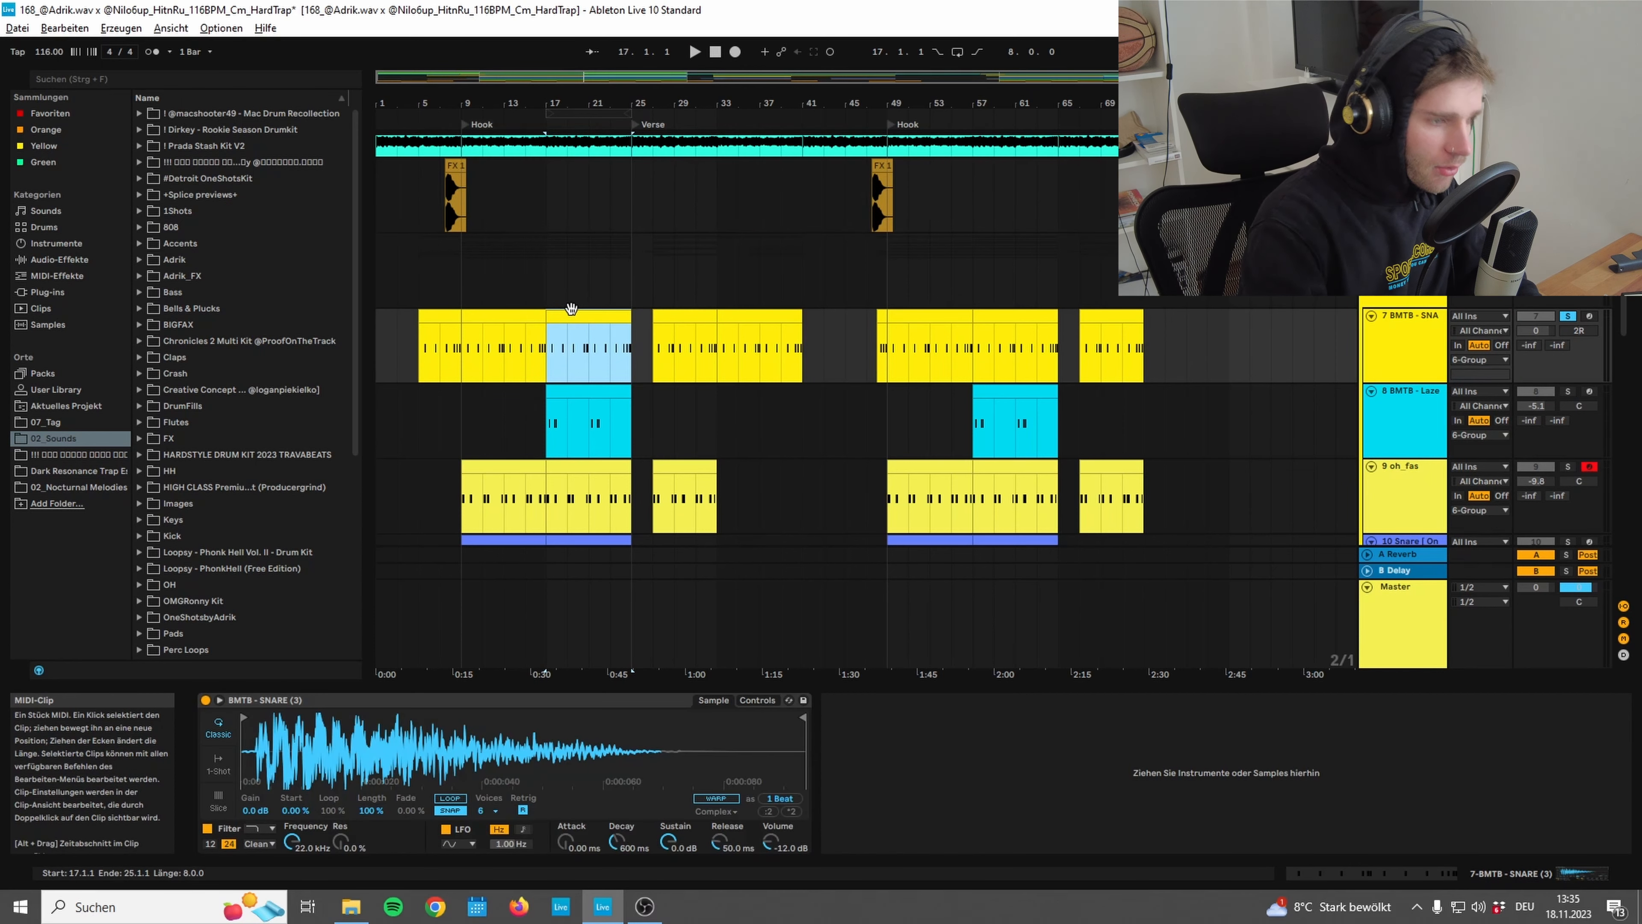
pyautogui.doubleClick(571, 308)
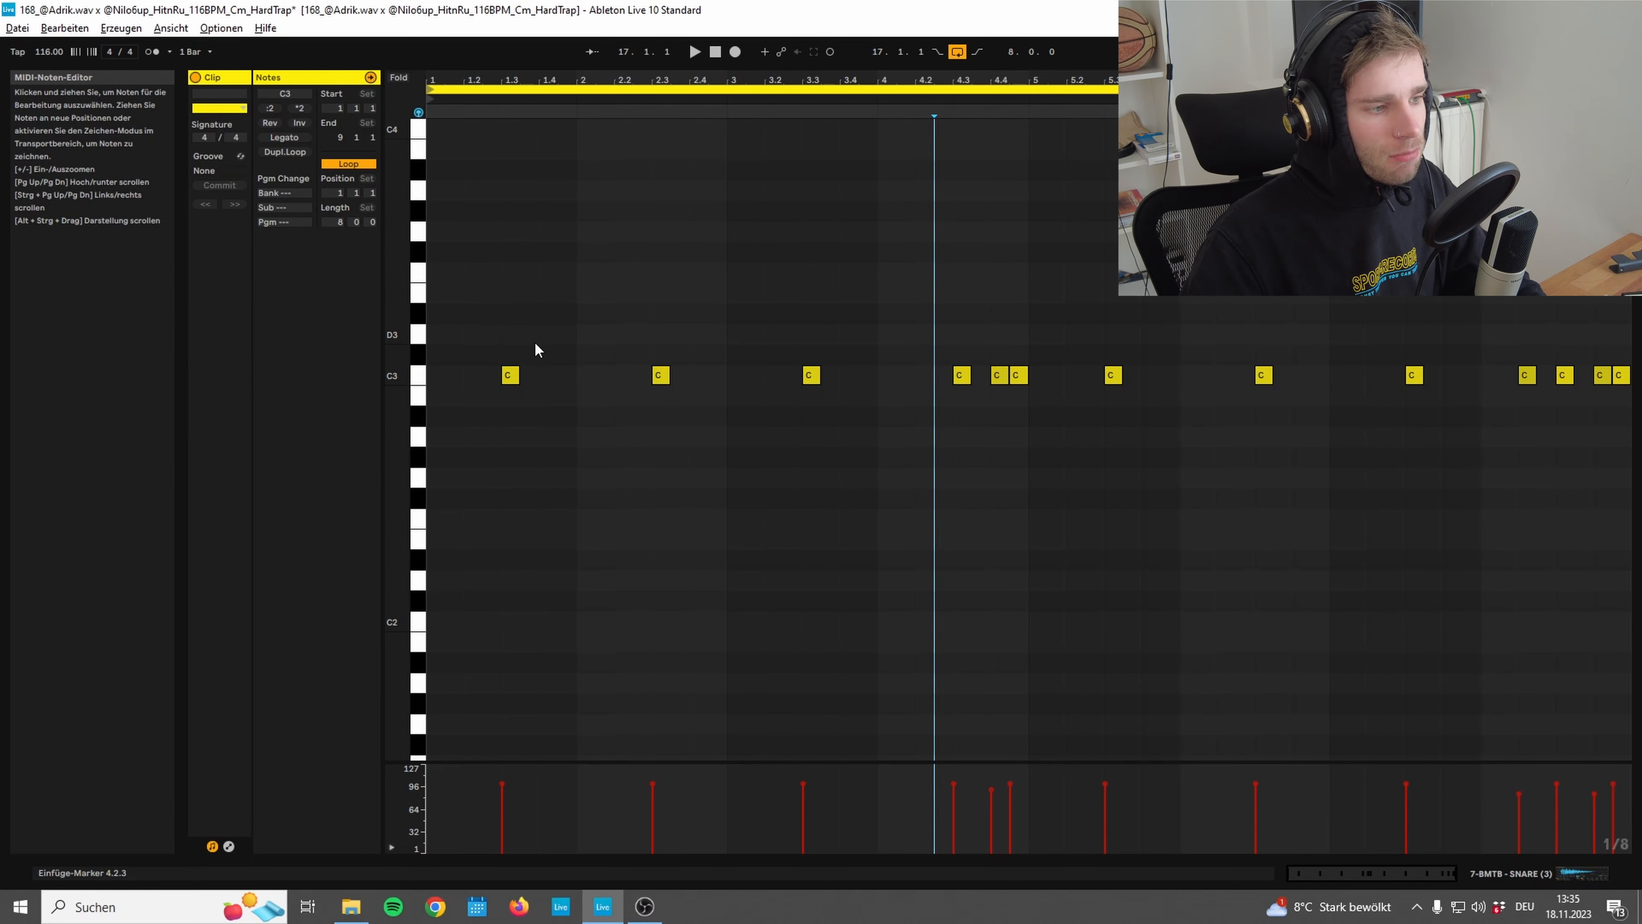
pyautogui.moveTo(928, 288); pyautogui.dragTo(1043, 438)
pyautogui.moveTo(1462, 298); pyautogui.dragTo(1630, 452)
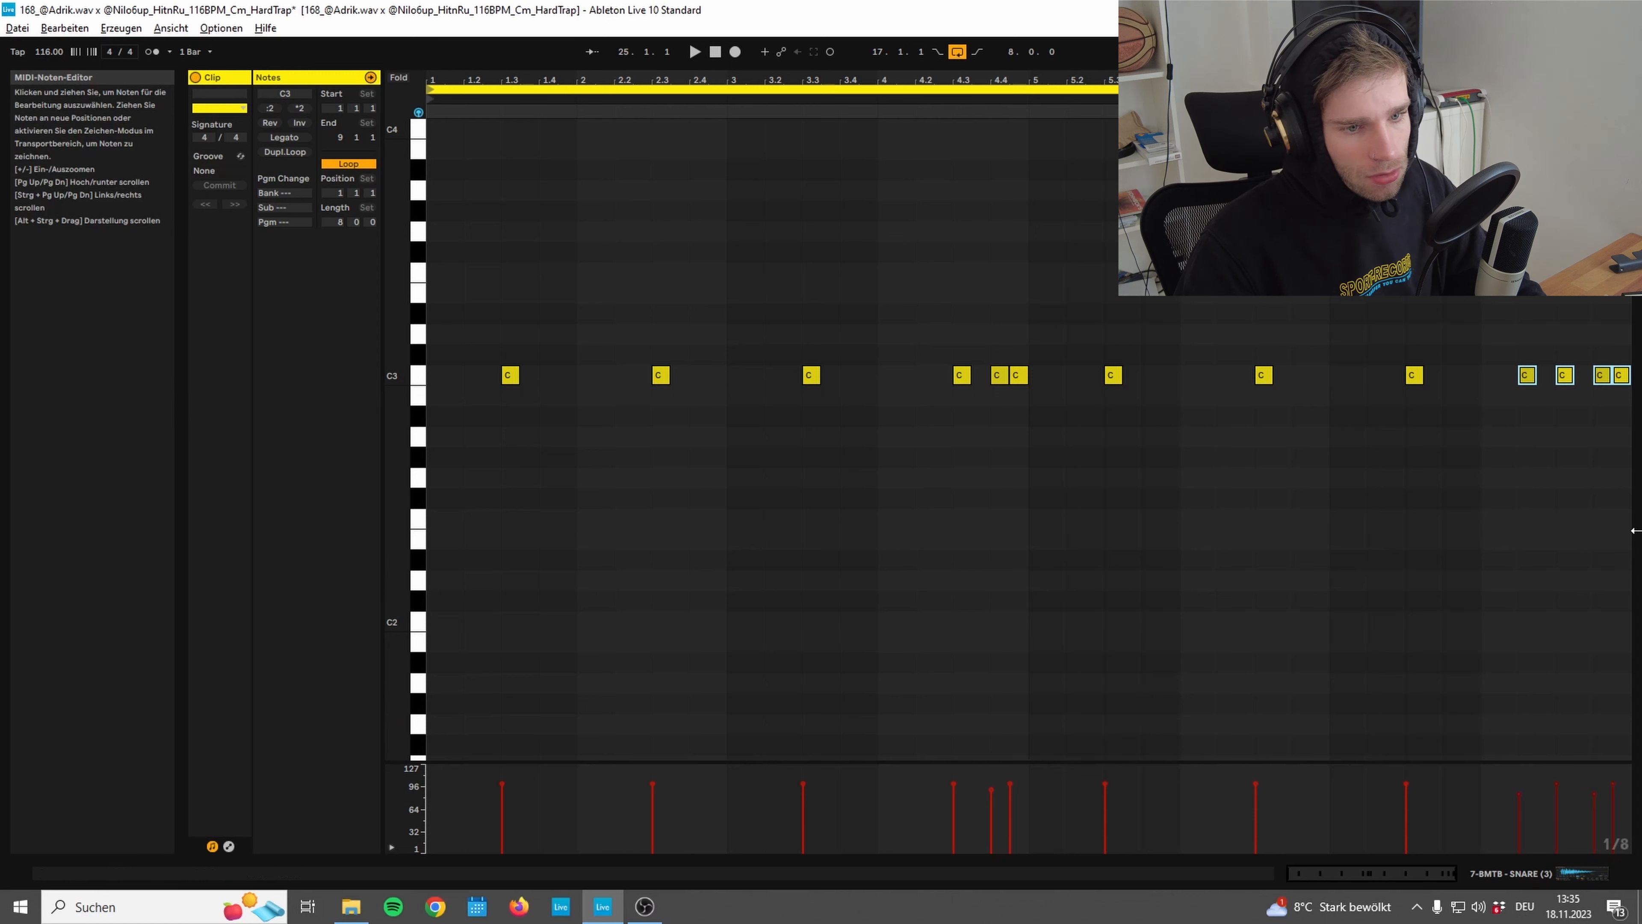
pyautogui.click(1603, 505)
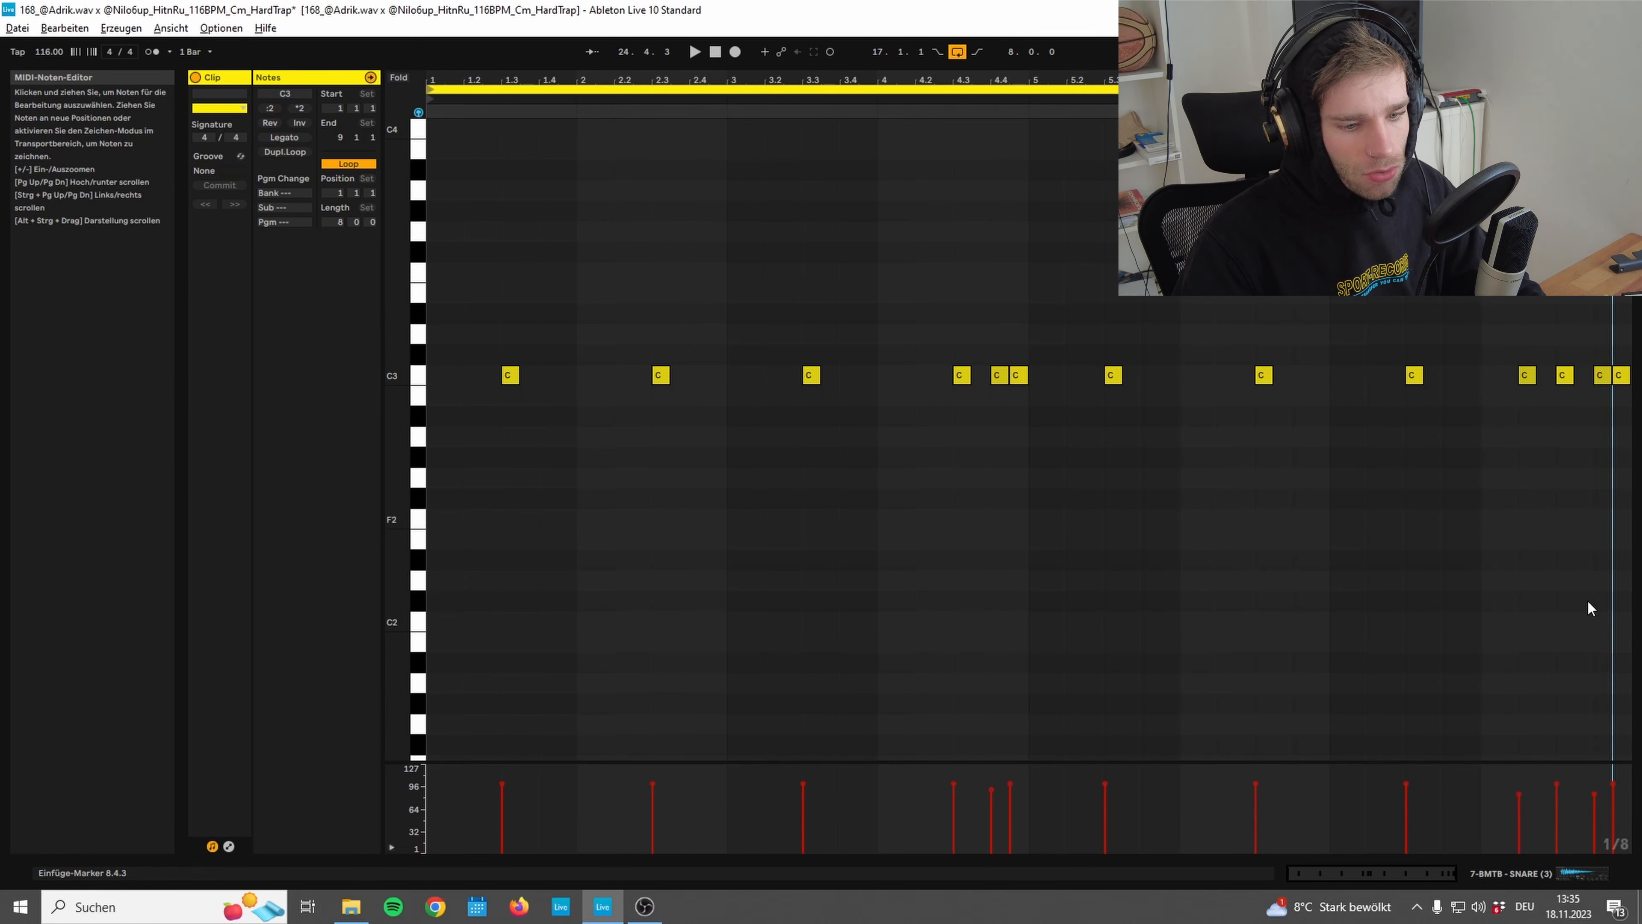
# Enlarge the velocity editor of the snare clip, play the pattern through to the last roll, and return to the device chain
pyautogui.moveTo(1596, 762); pyautogui.dragTo(1455, 582)
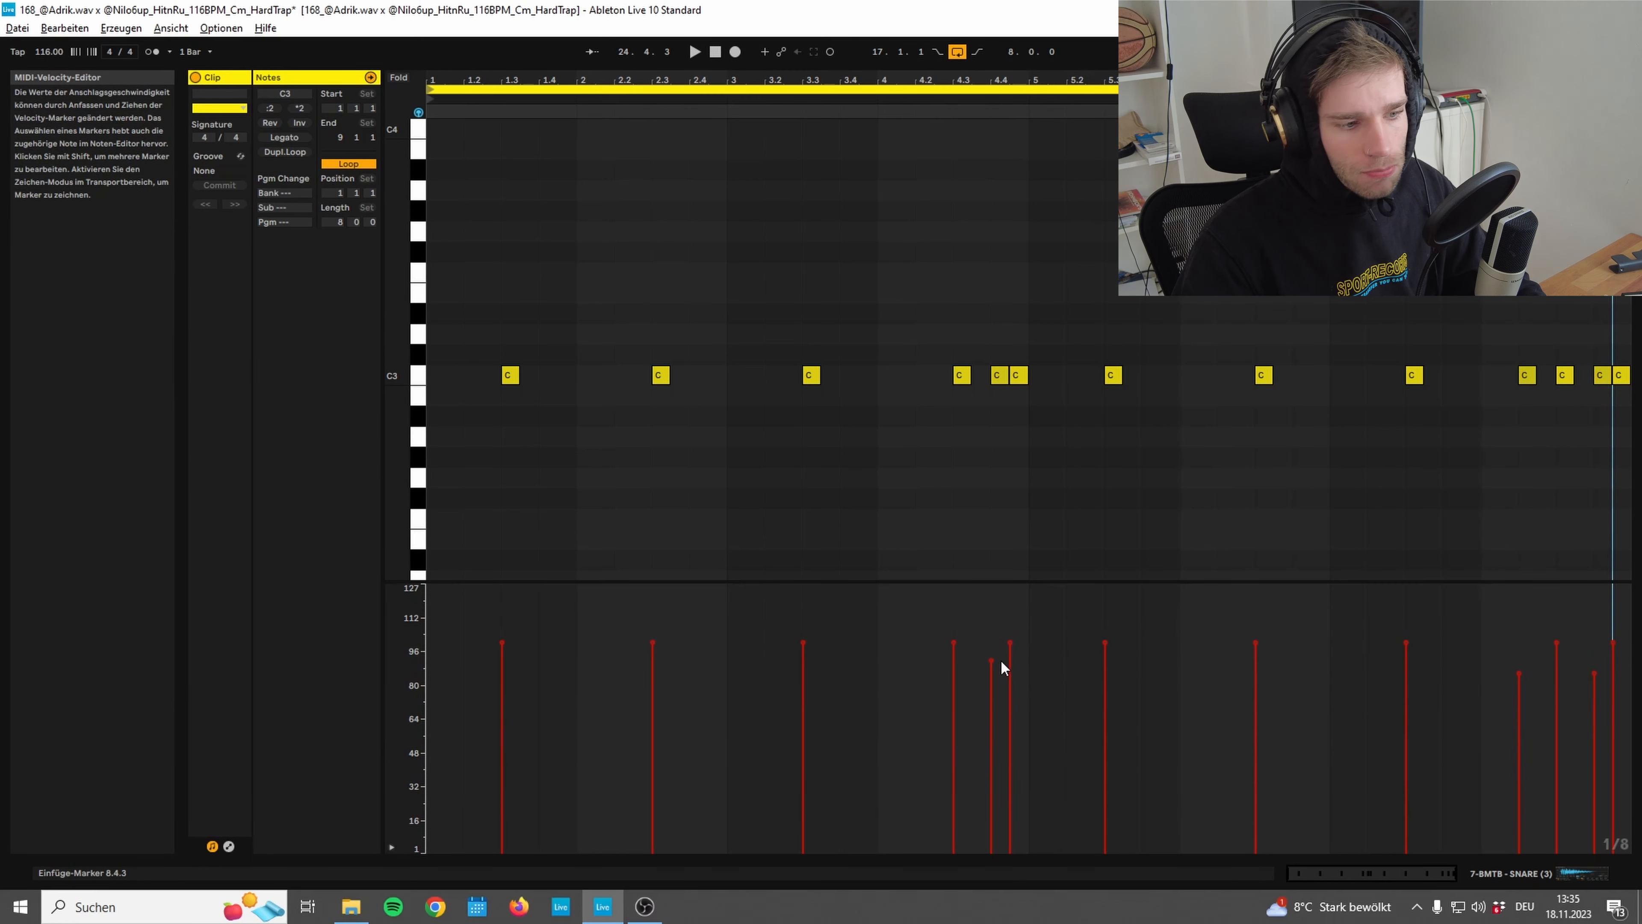
pyautogui.click(699, 49)
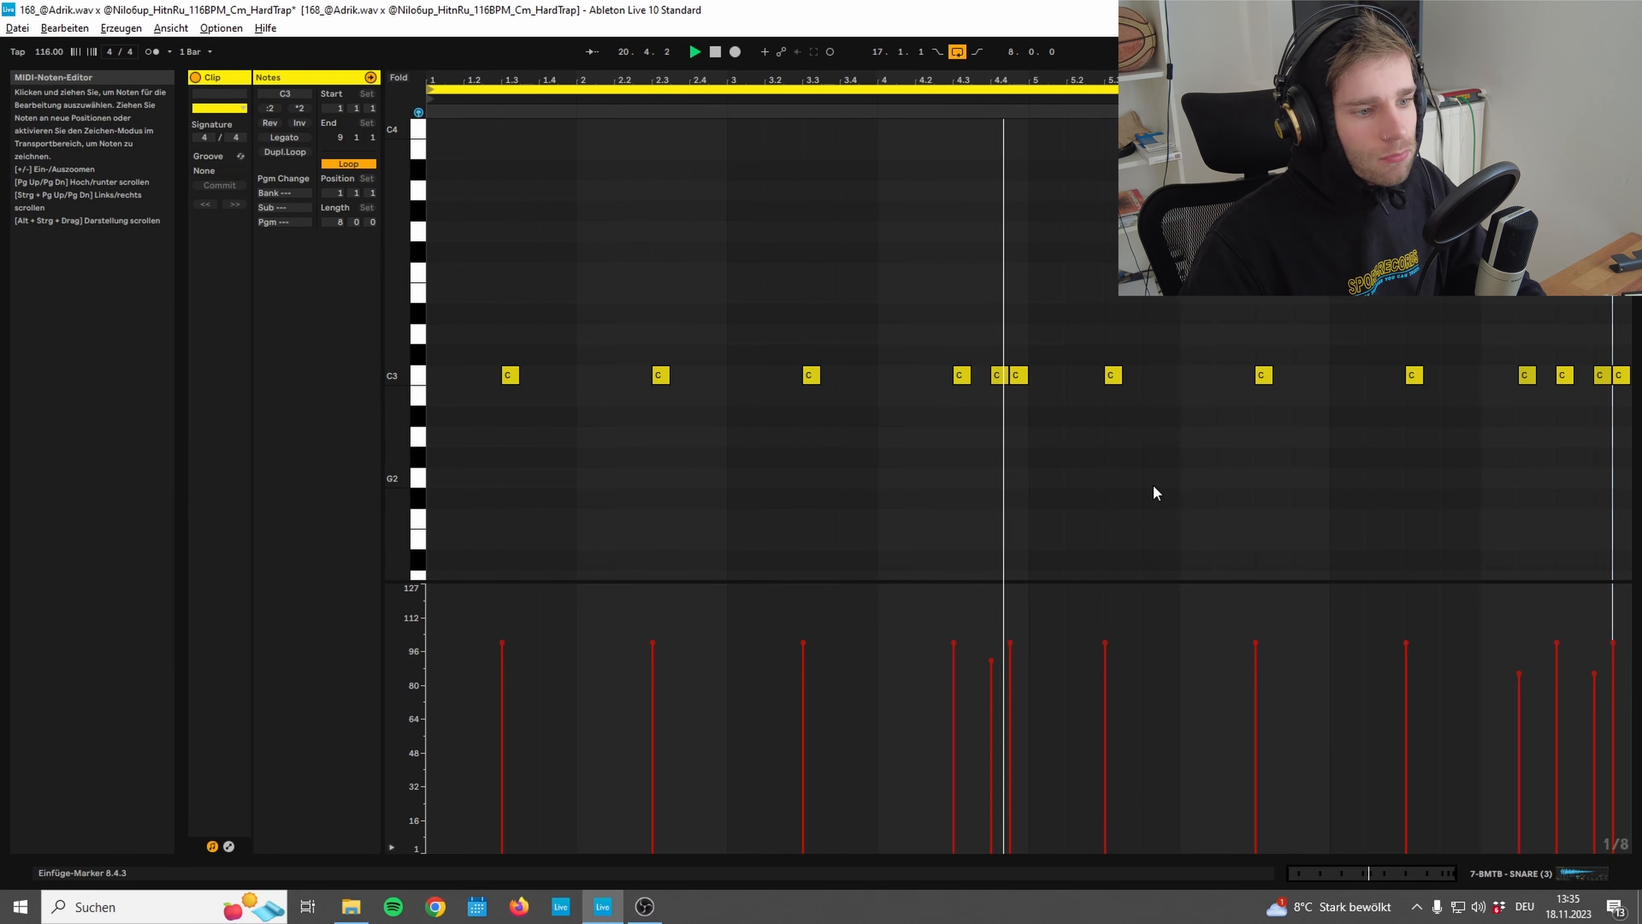
pyautogui.click(1482, 111)
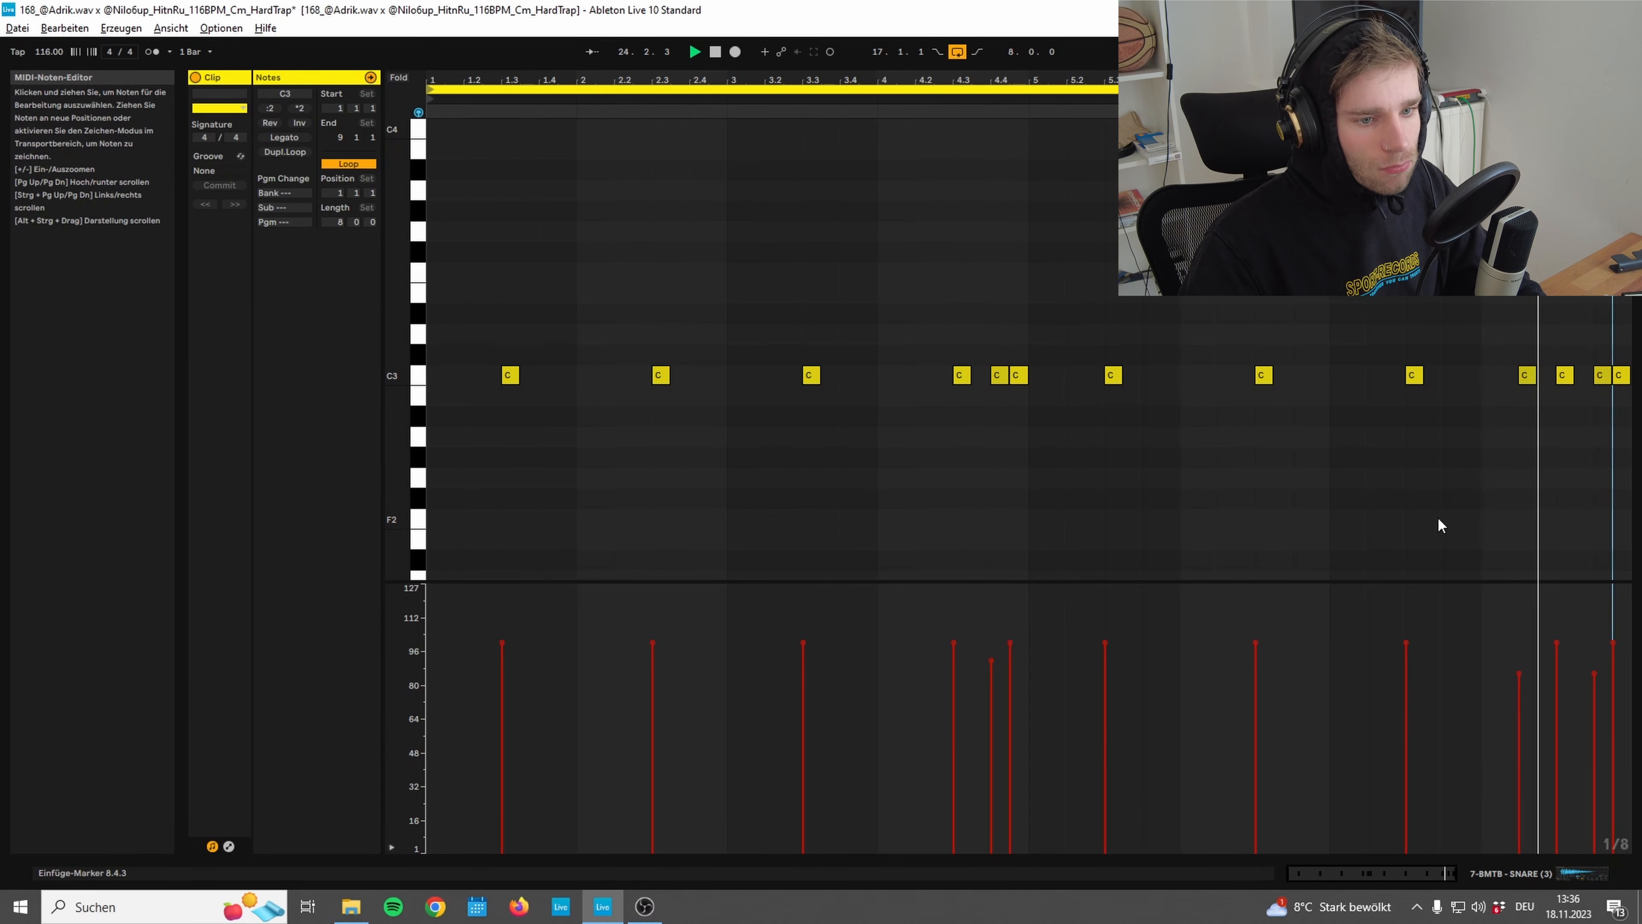
pyautogui.press('space')
pyautogui.click(1578, 868)
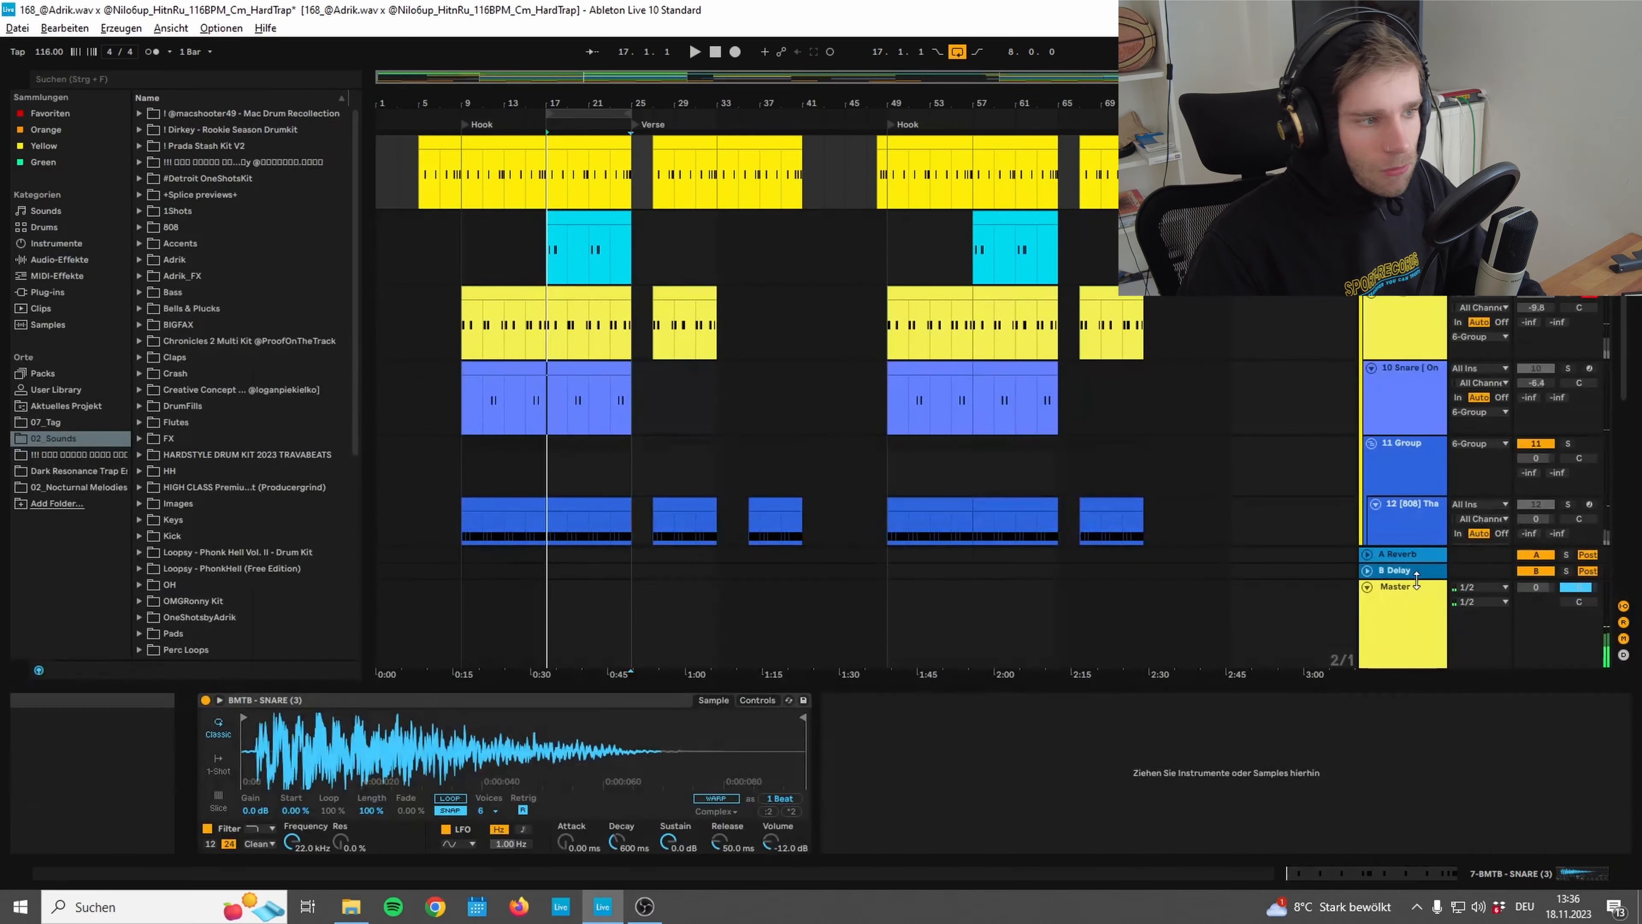
# Open the BMTB - Lazer clip at bar 17 and highlight the two closing C3 notes of its first bar
pyautogui.scroll(2, 1410, 452)
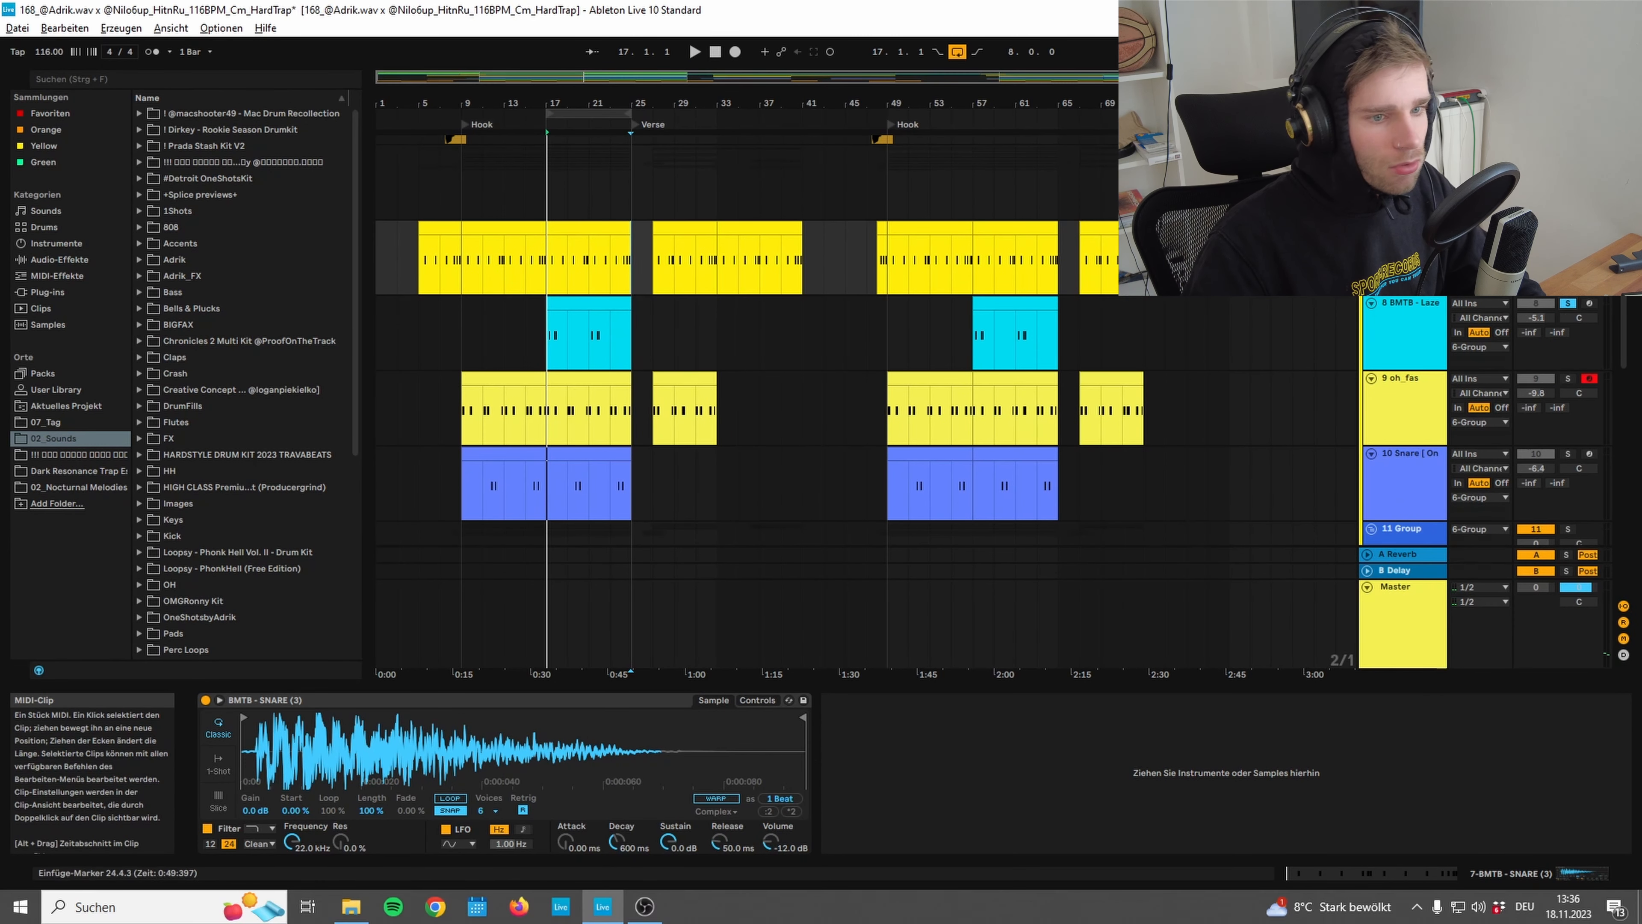
pyautogui.doubleClick(555, 306)
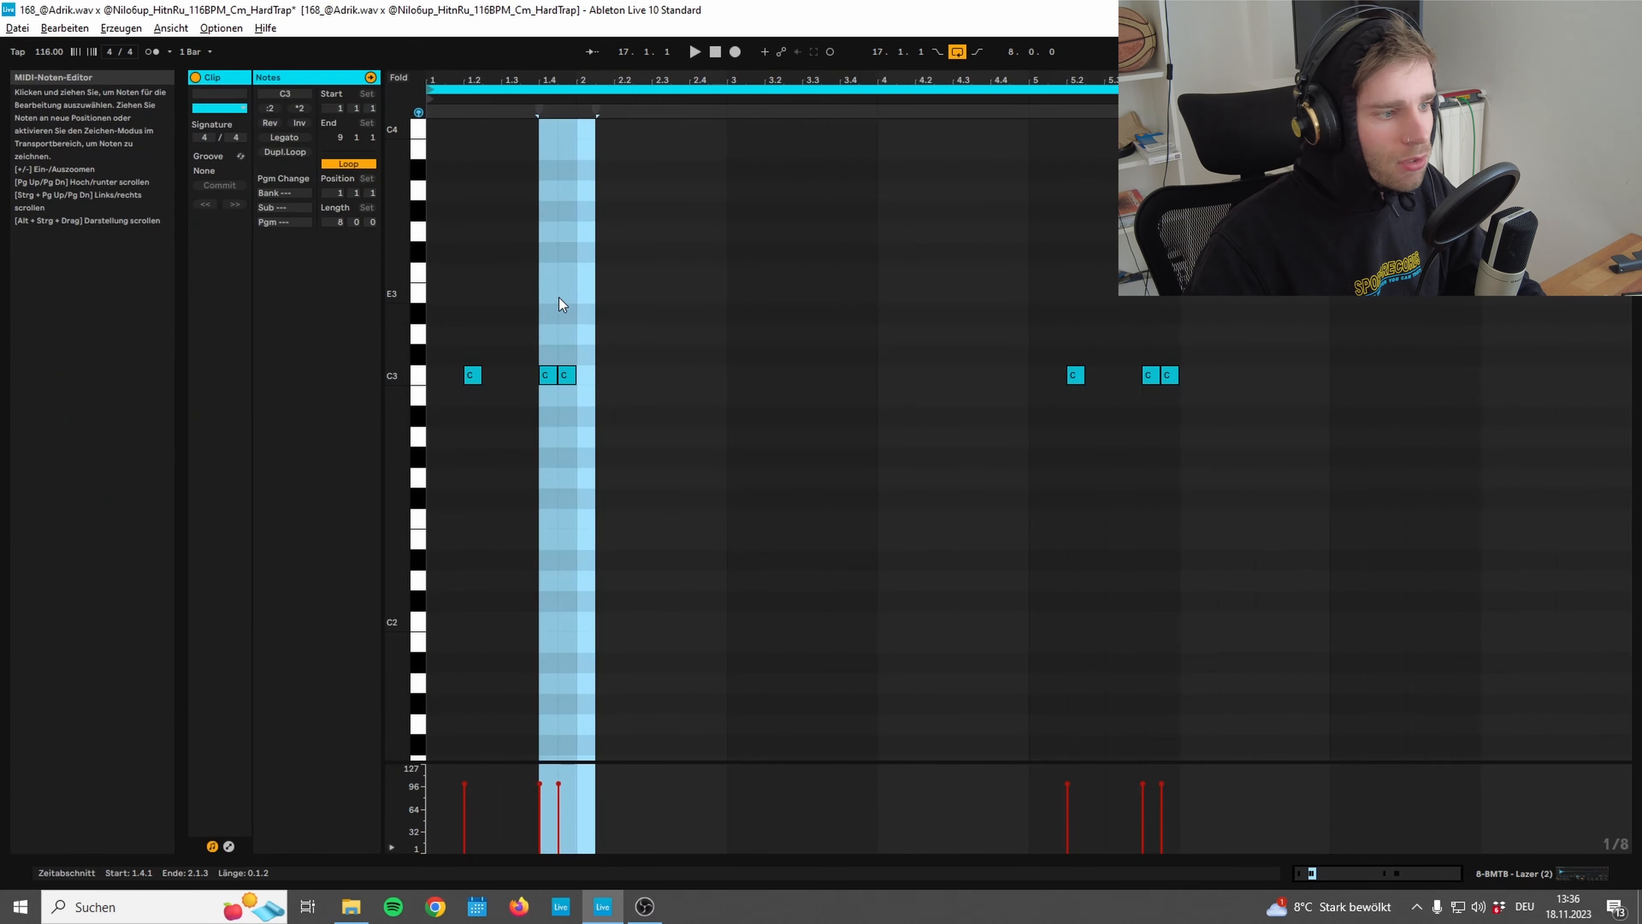
pyautogui.click(558, 297)
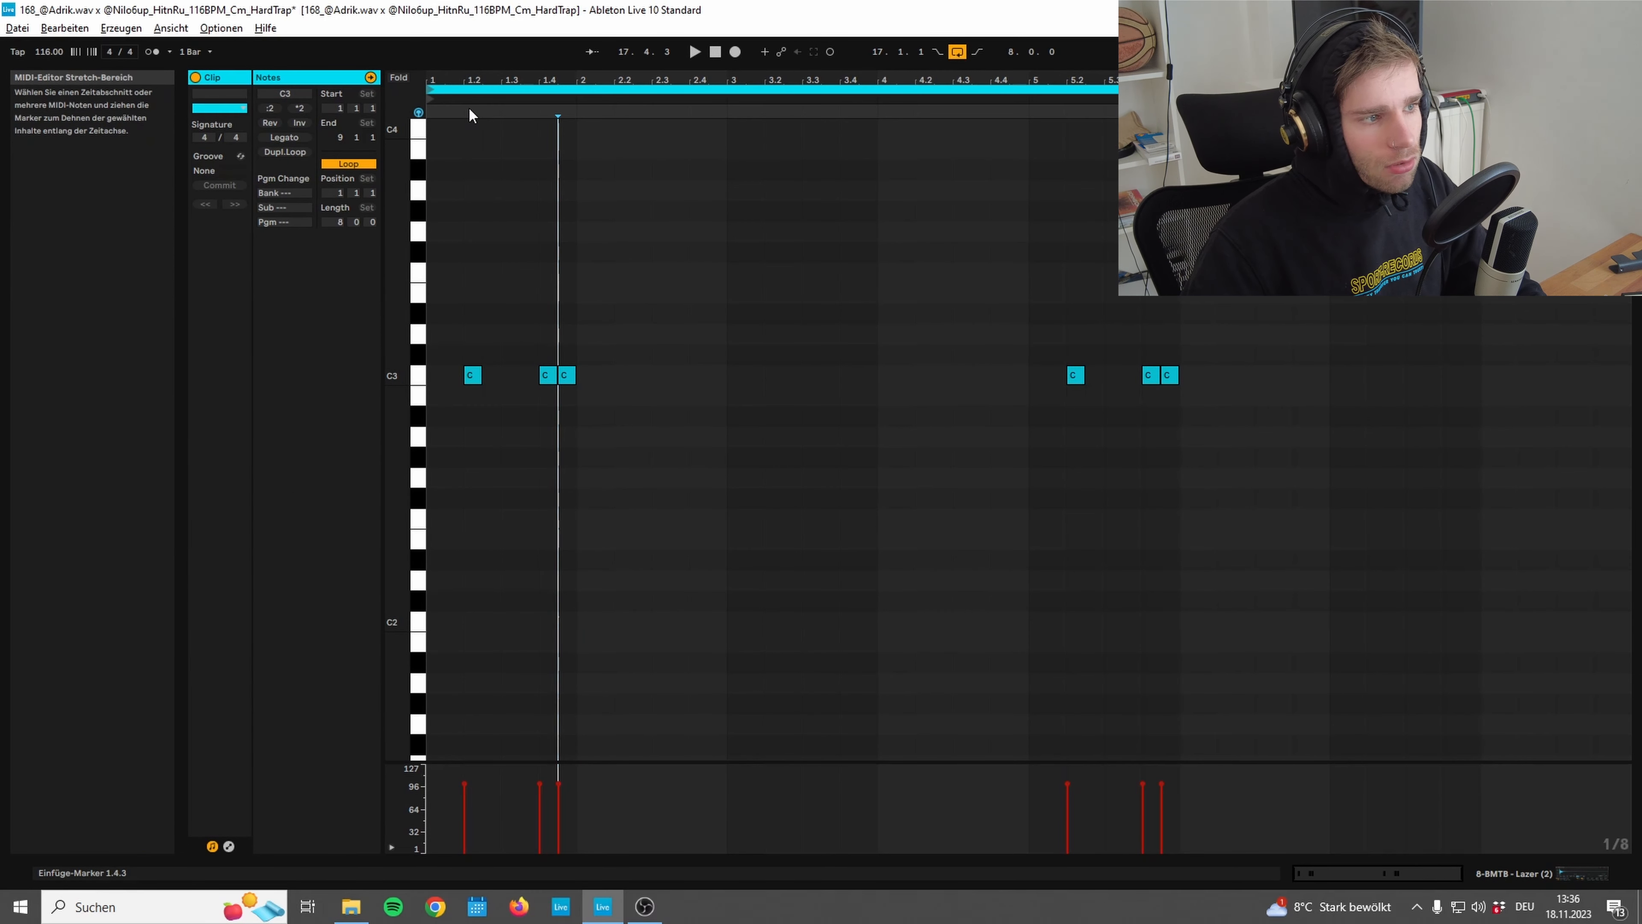
pyautogui.click(532, 315)
pyautogui.moveTo(531, 310); pyautogui.dragTo(692, 458)
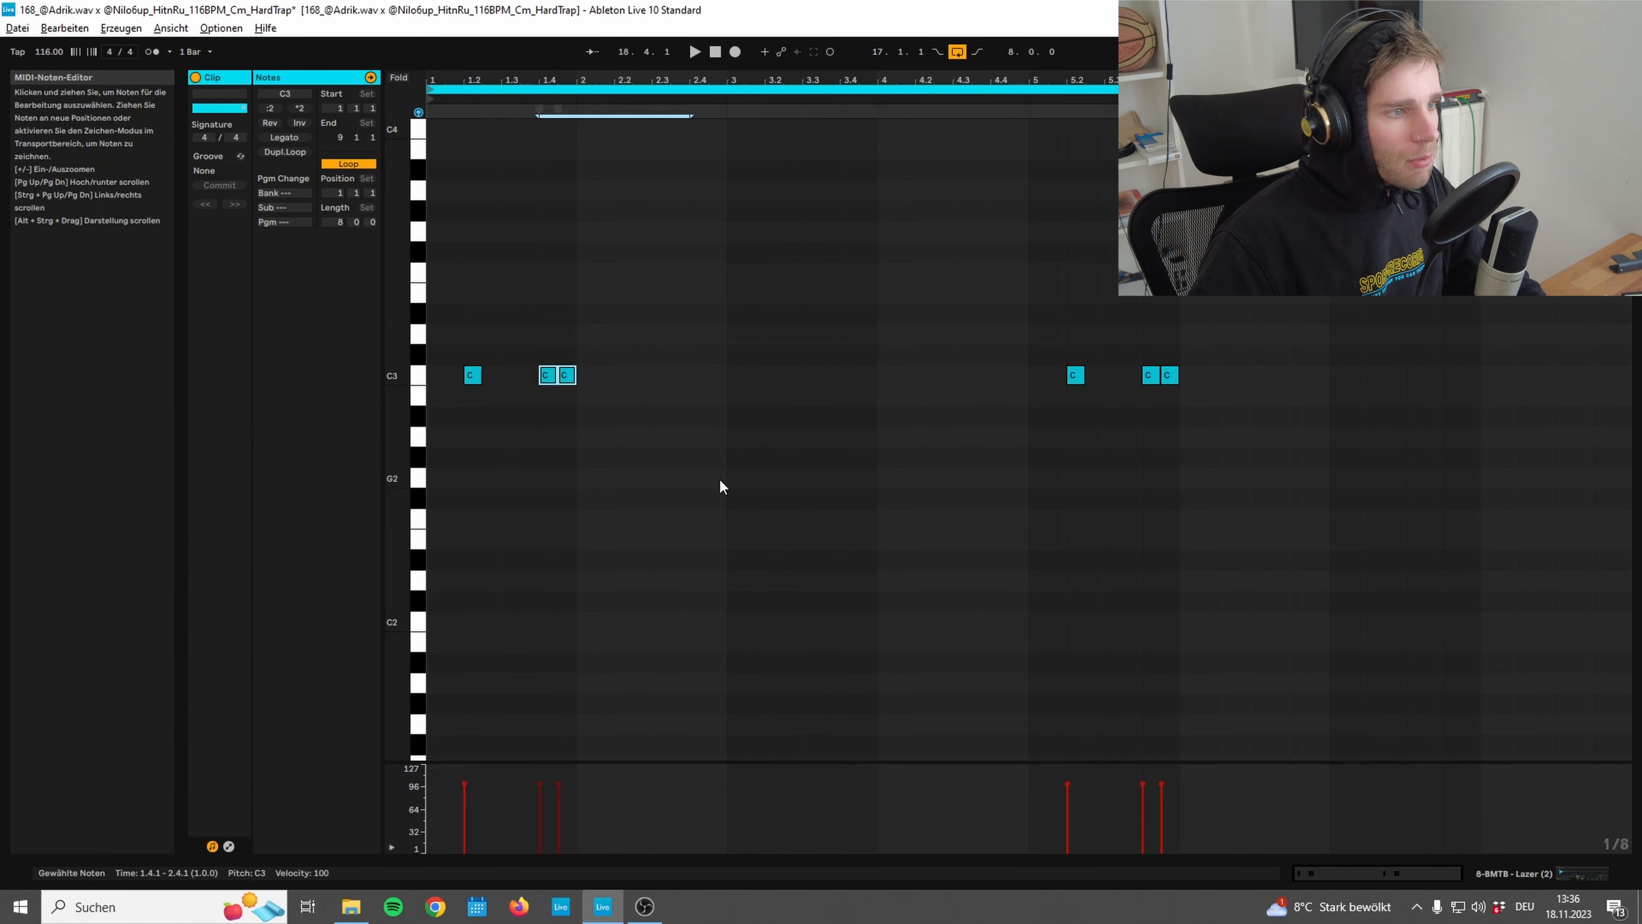
pyautogui.click(670, 455)
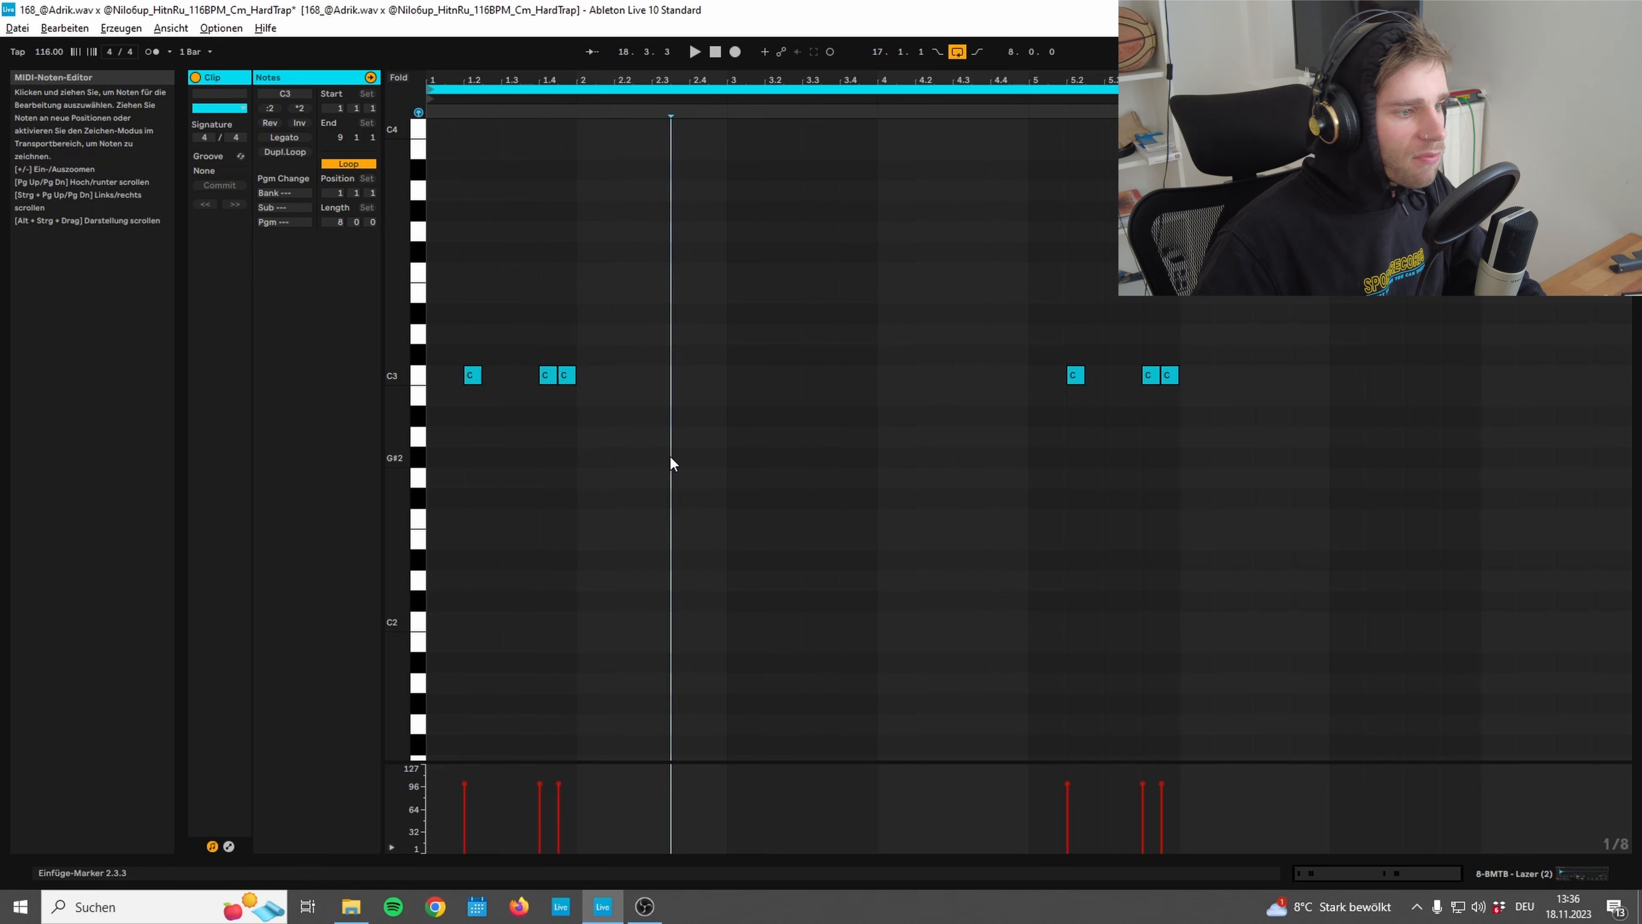
# Play the laser pattern and highlight the group of three C3 notes in its first bar
pyautogui.click(695, 53)
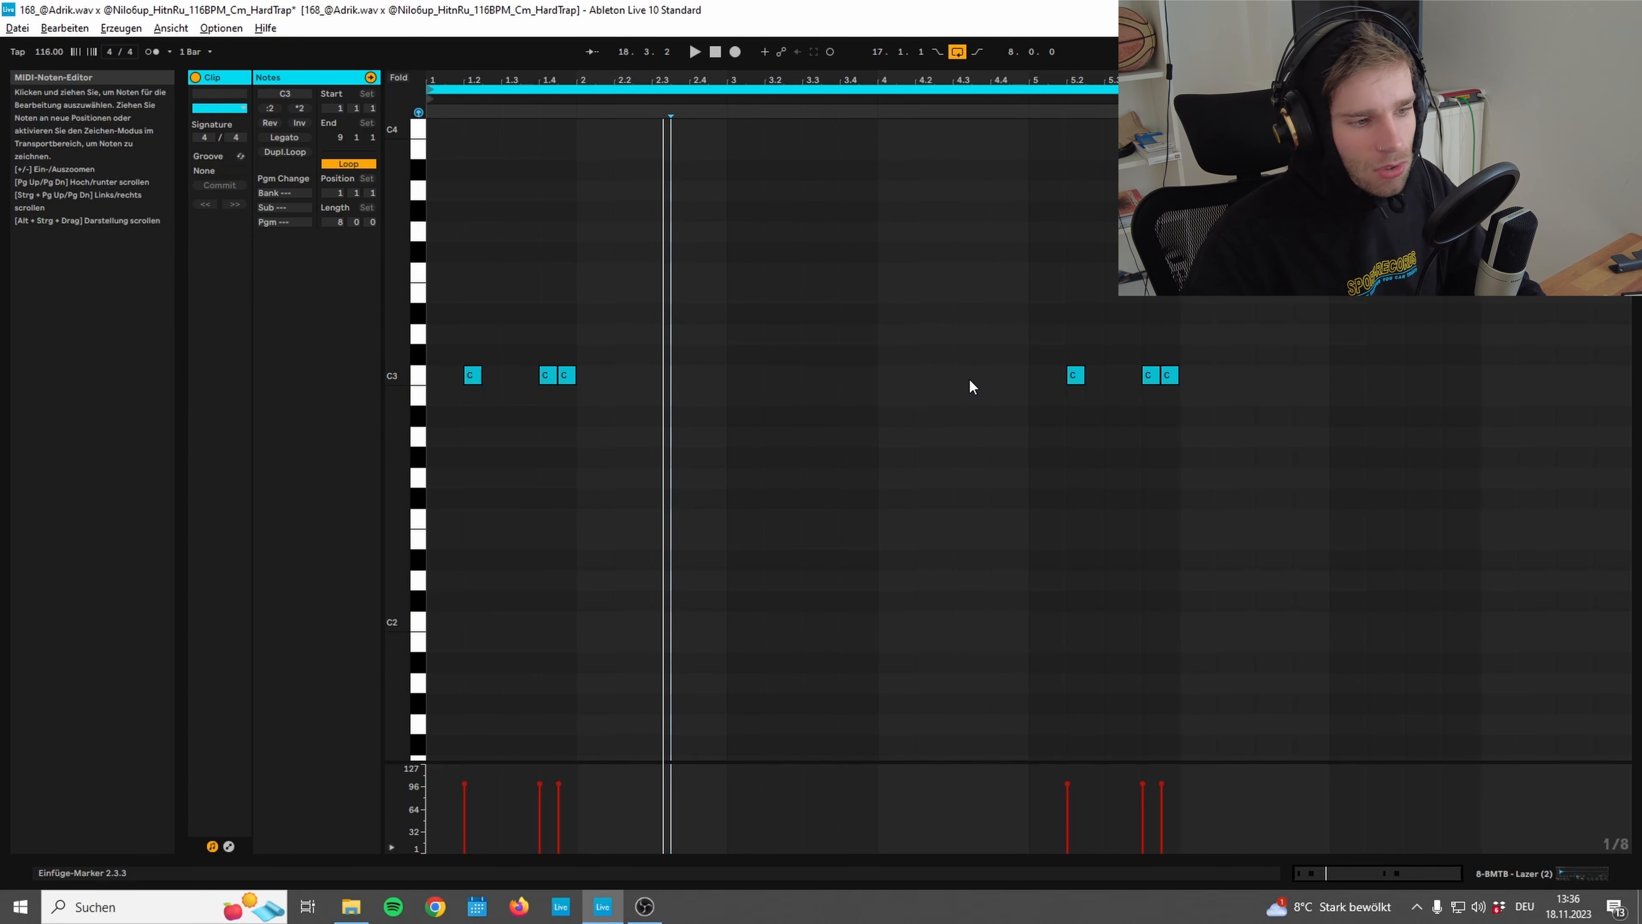
pyautogui.moveTo(458, 313); pyautogui.dragTo(587, 464)
pyautogui.moveTo(458, 334); pyautogui.dragTo(647, 429)
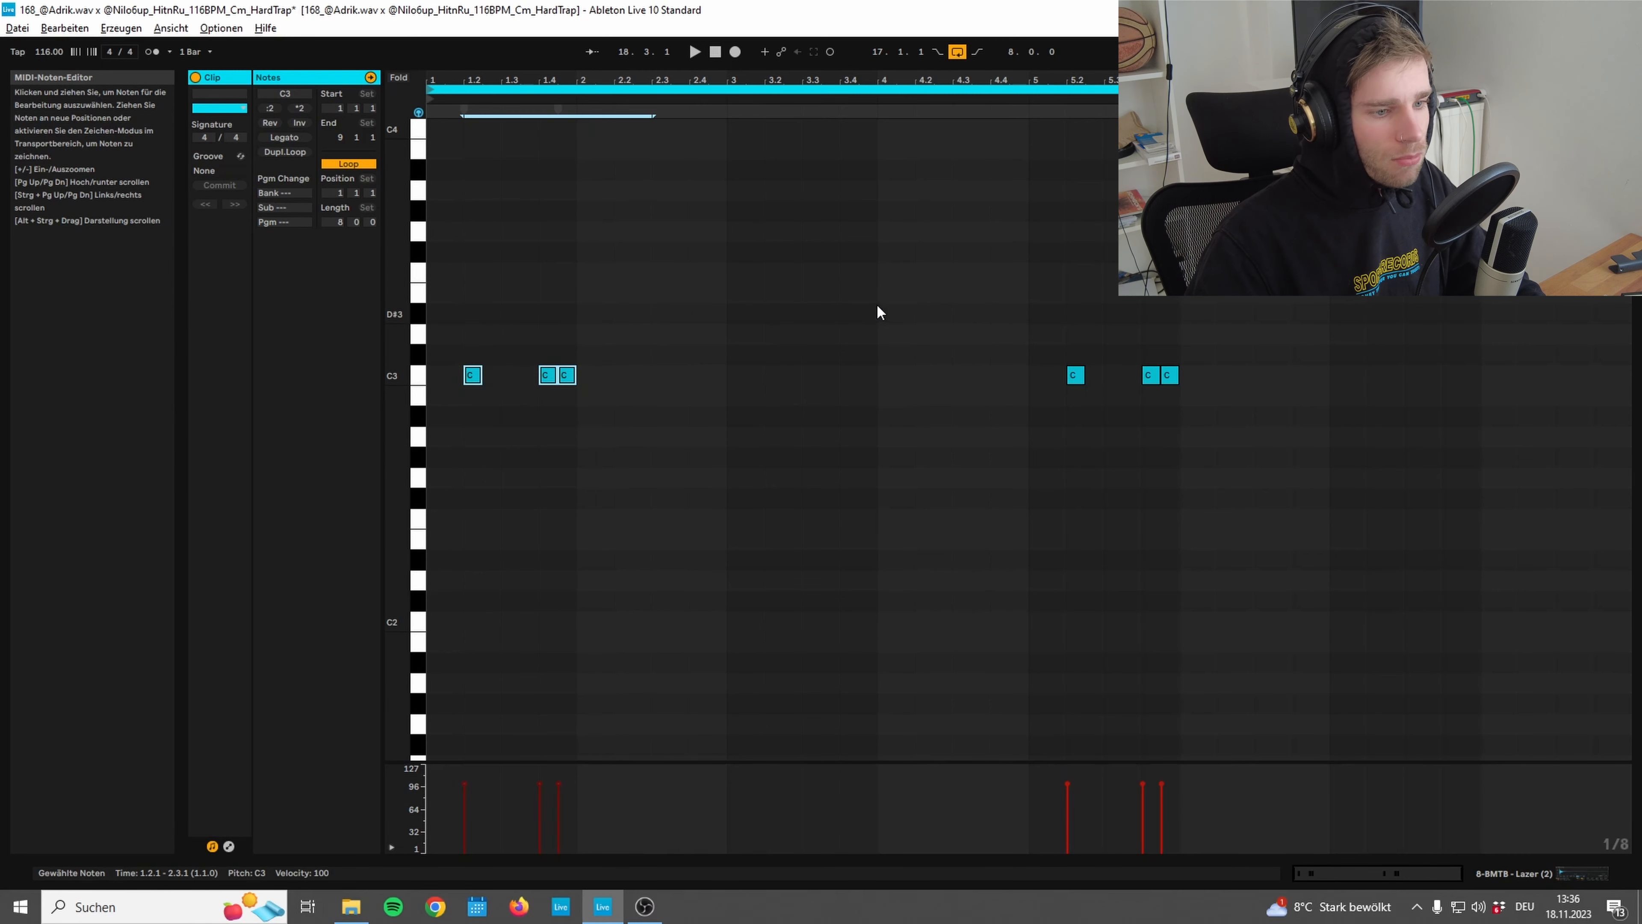
pyautogui.click(1348, 464)
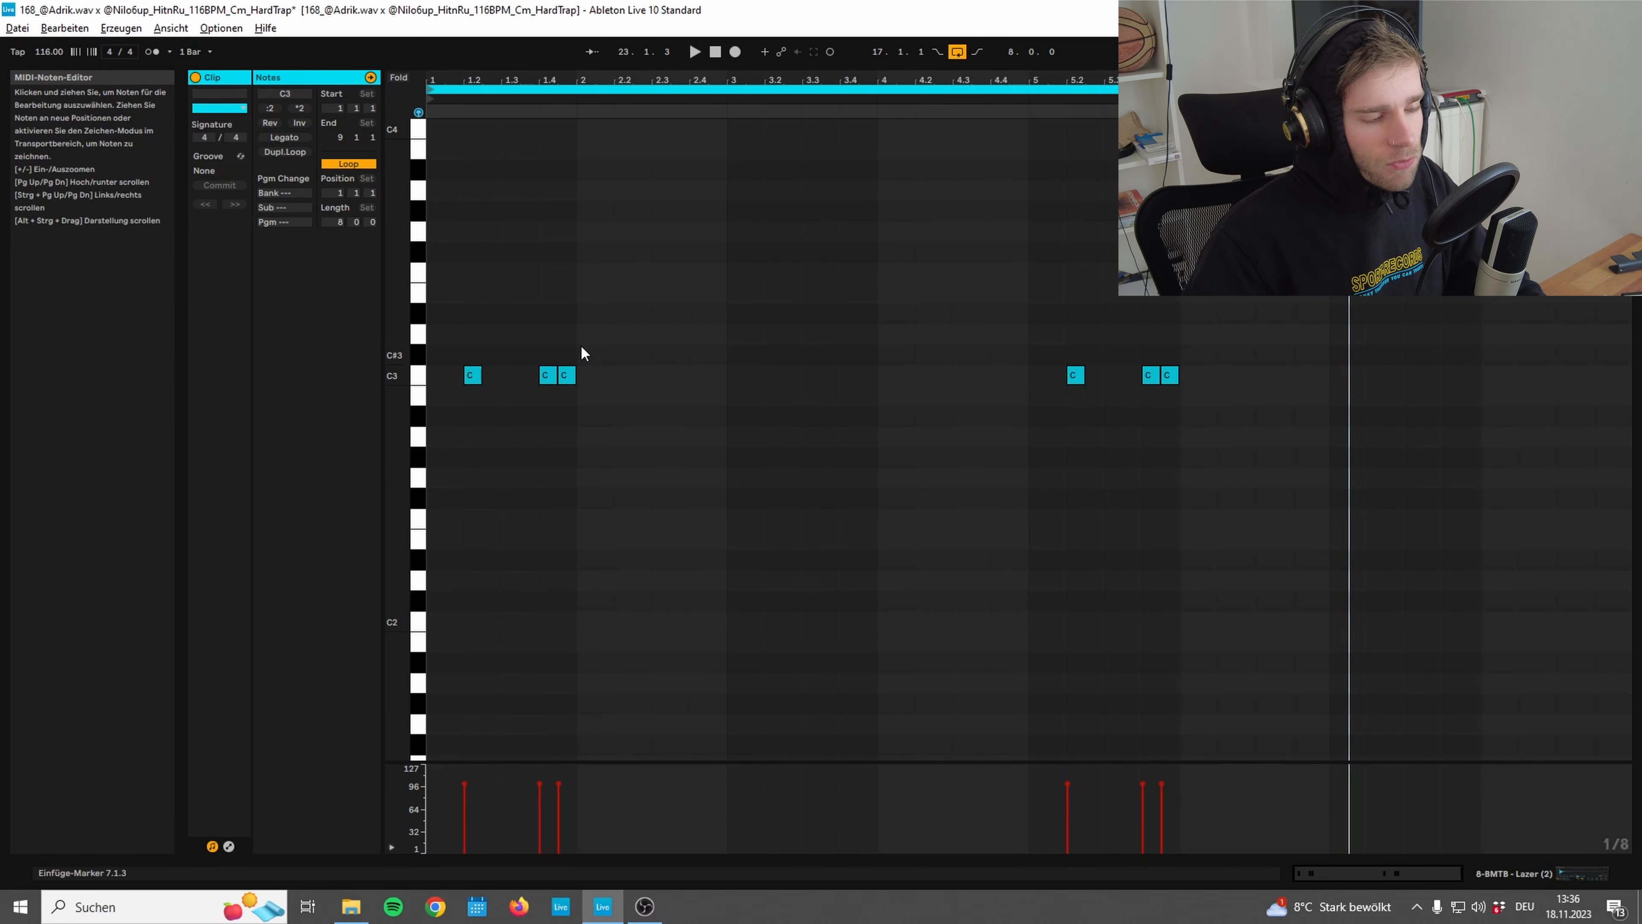
pyautogui.moveTo(468, 313)
pyautogui.mouseDown()
pyautogui.moveTo(514, 362)
pyautogui.moveTo(620, 420)
pyautogui.mouseUp()
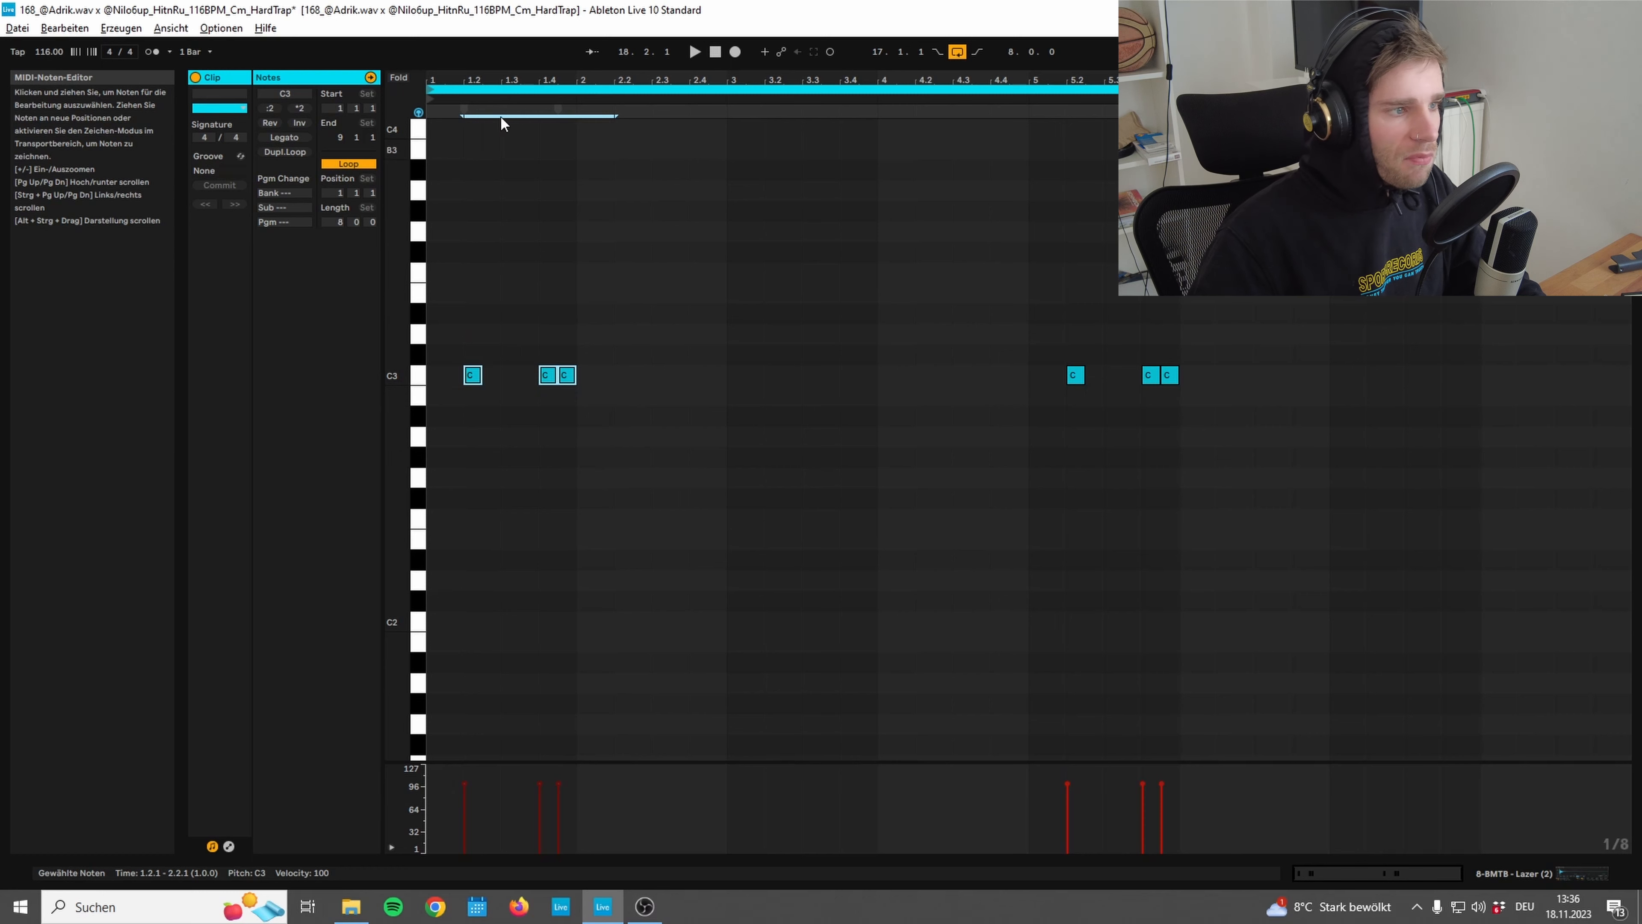
# Try extra C3 notes on the first and third beats of bar 1 in the laser clip, and remove them
pyautogui.doubleClick(435, 375)
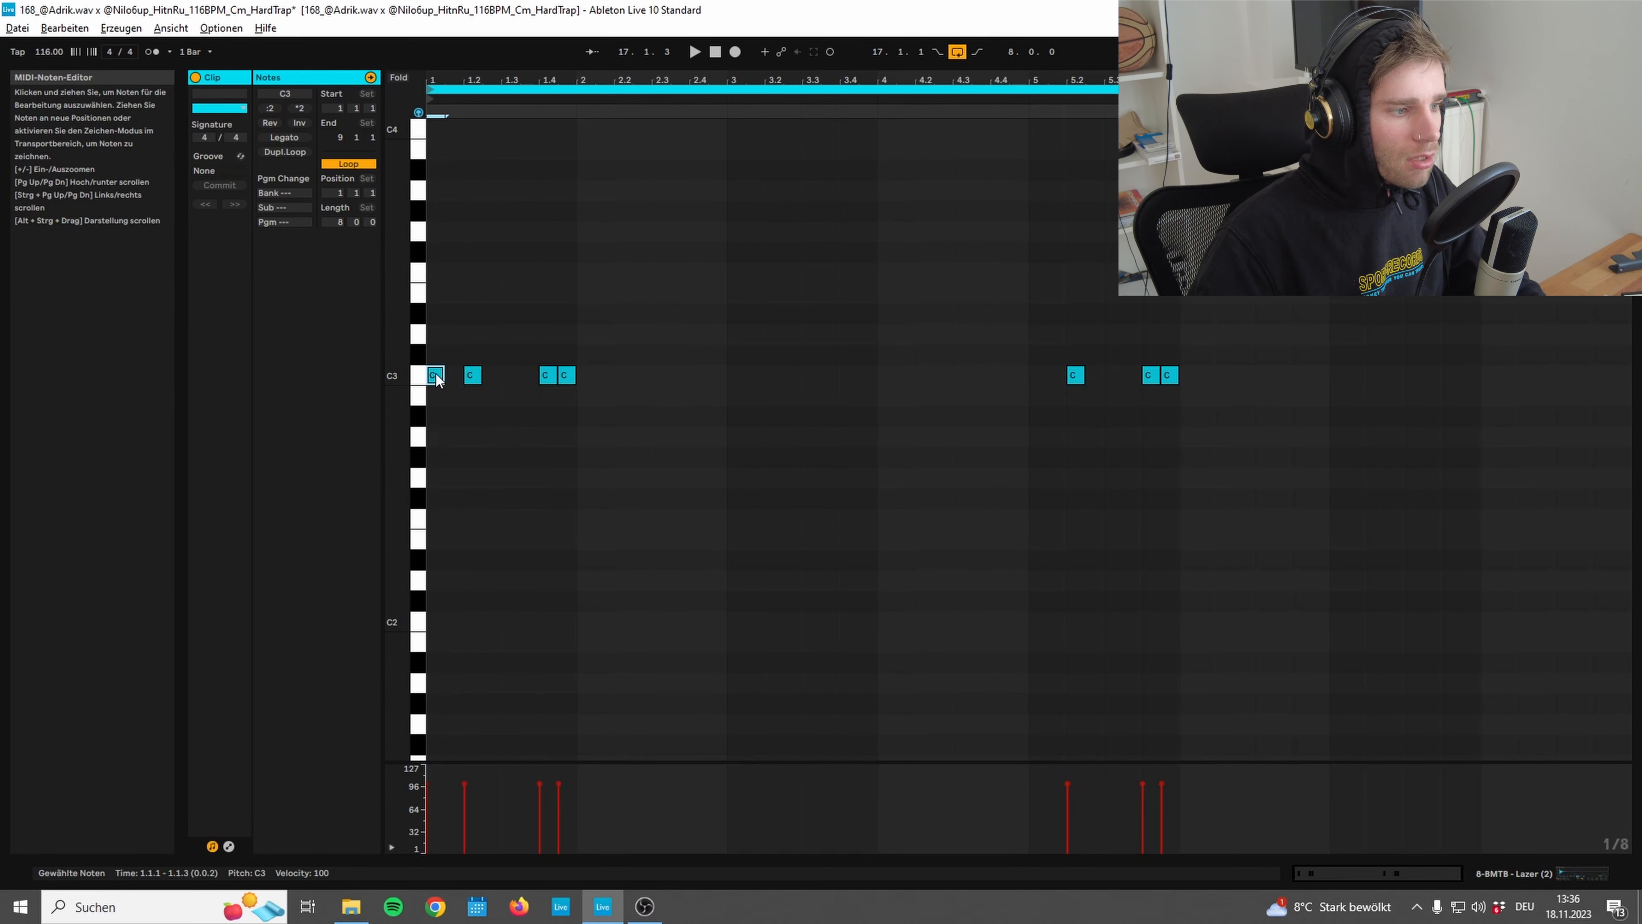
pyautogui.doubleClick(511, 375)
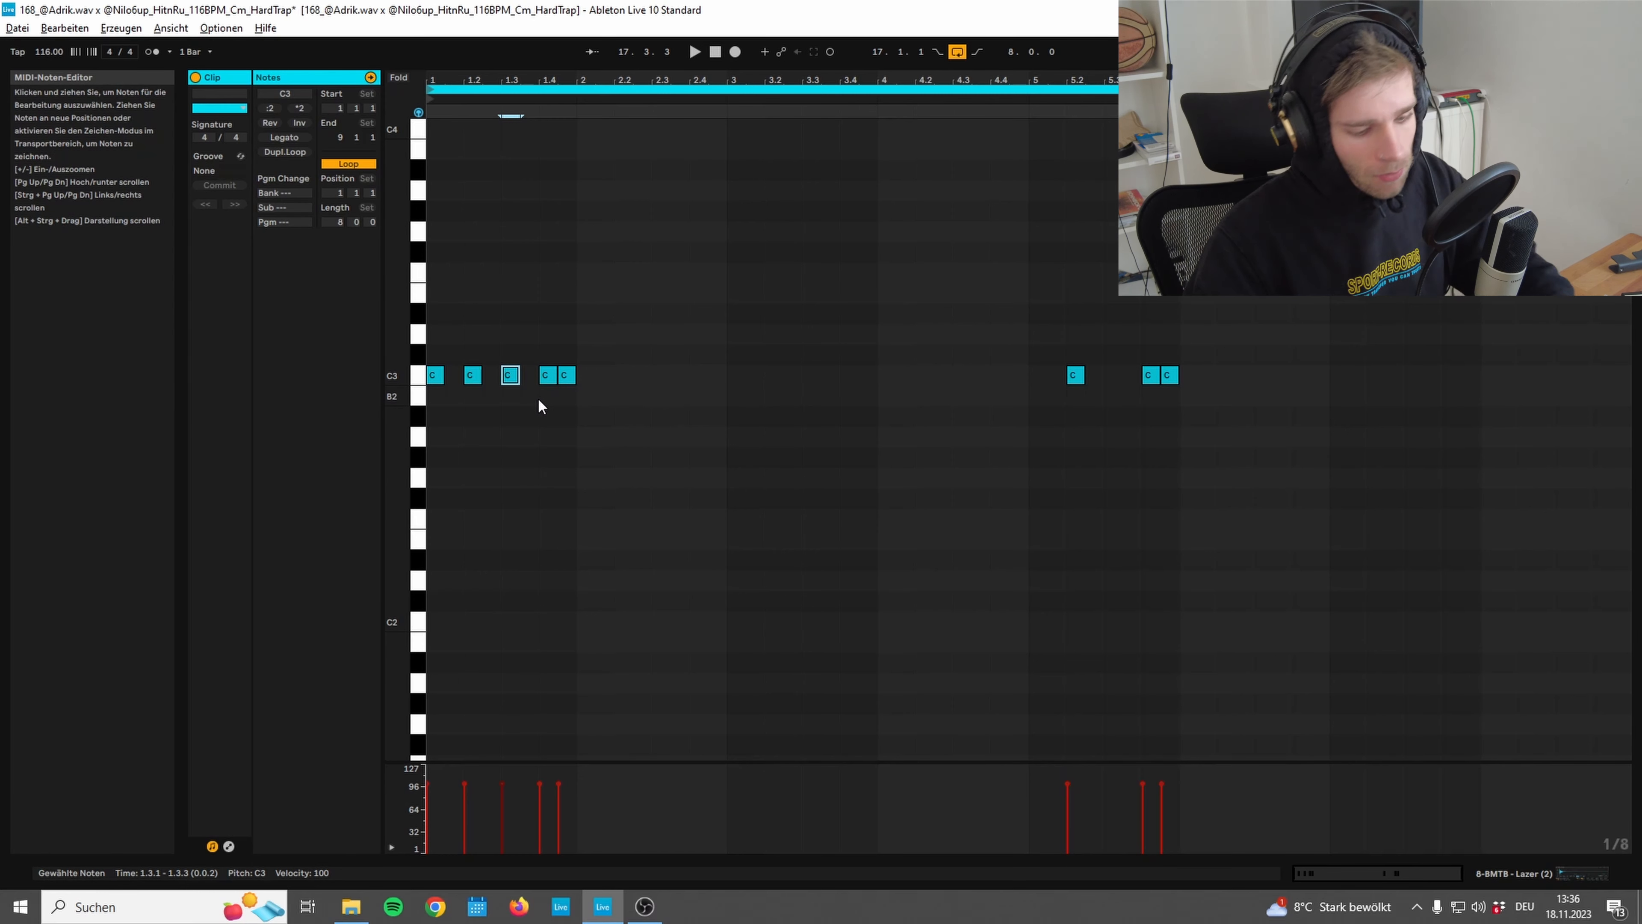
pyautogui.press('Delete')
pyautogui.doubleClick(435, 375)
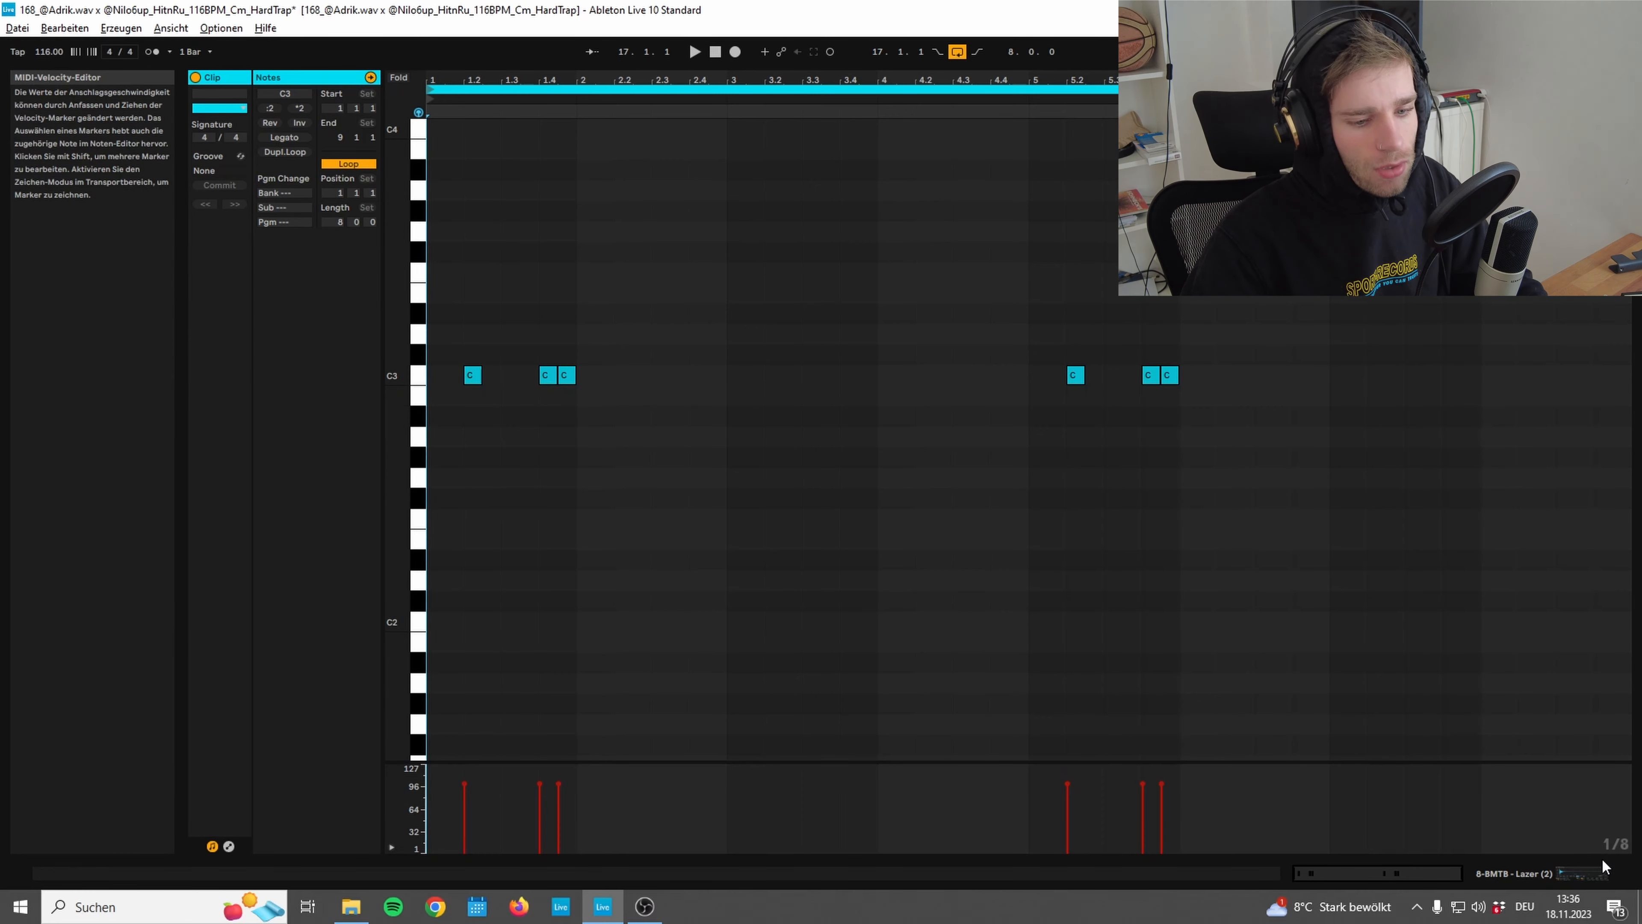
# Leave the laser clip, open the oh_fas open-hat clip at bar 17, and play its pattern
pyautogui.click(1594, 870)
pyautogui.scroll(2, 803, 338)
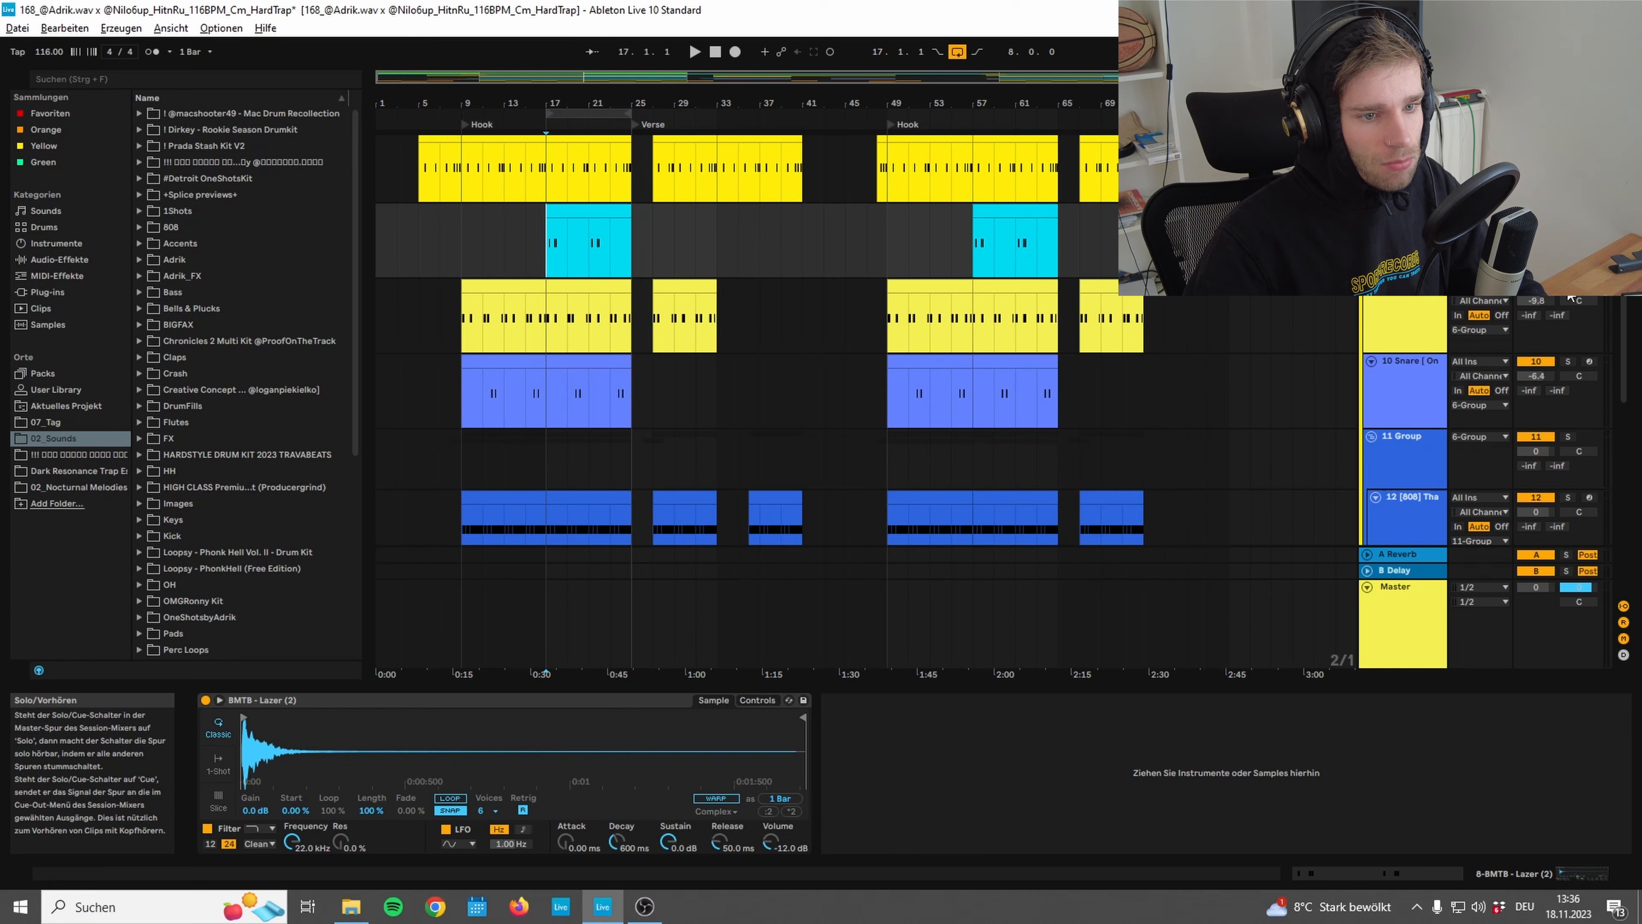
pyautogui.doubleClick(595, 294)
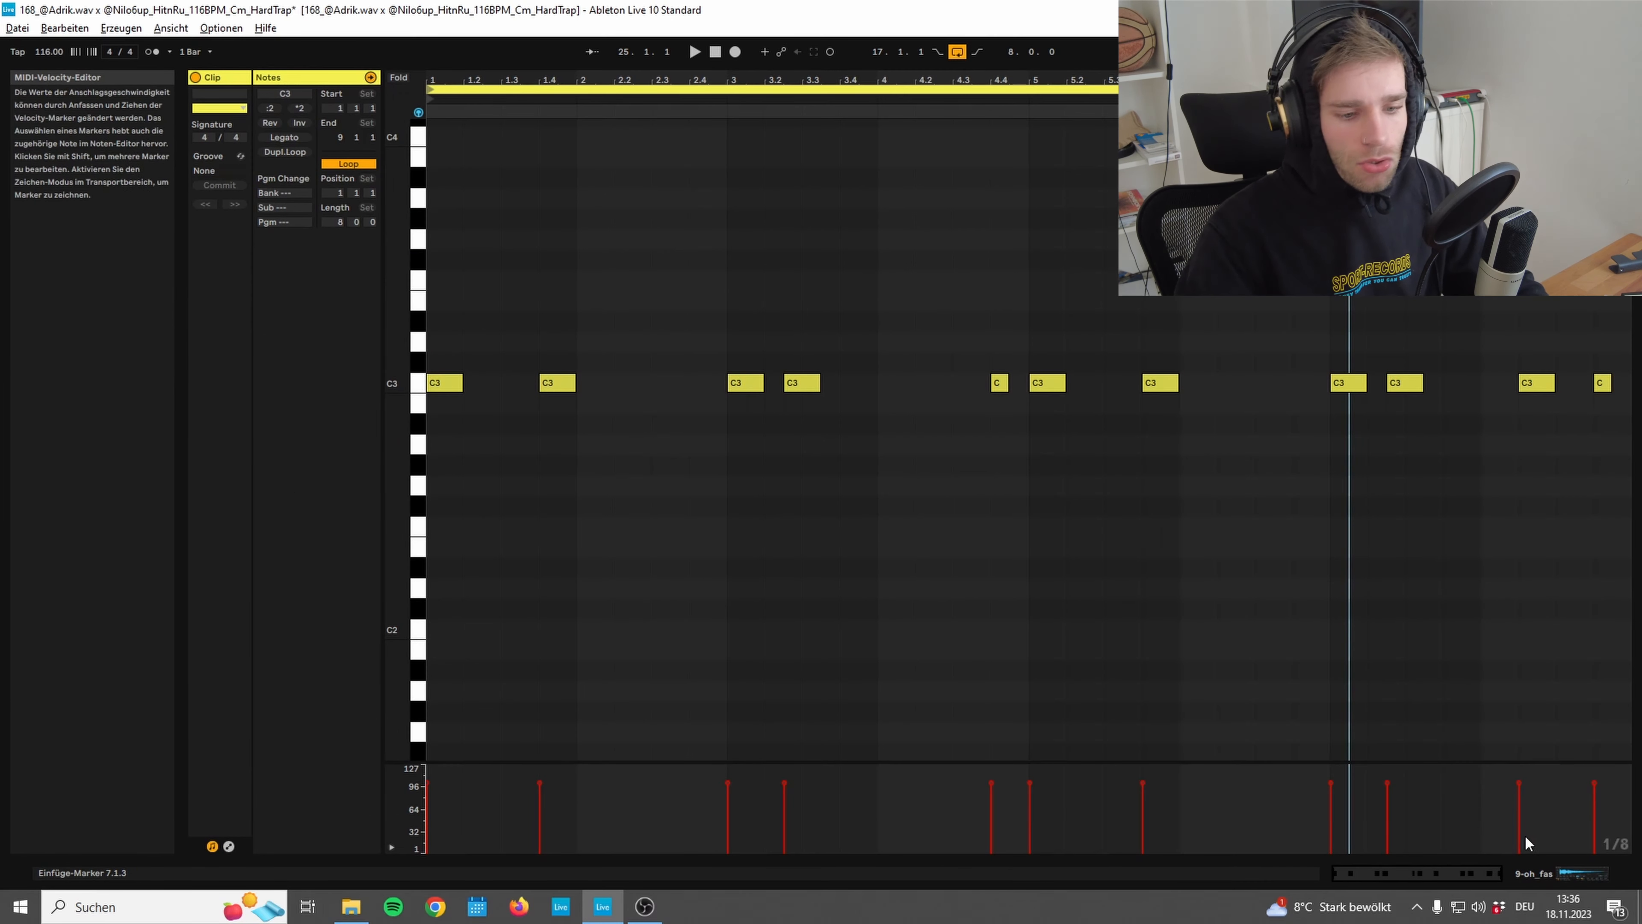
pyautogui.click(694, 54)
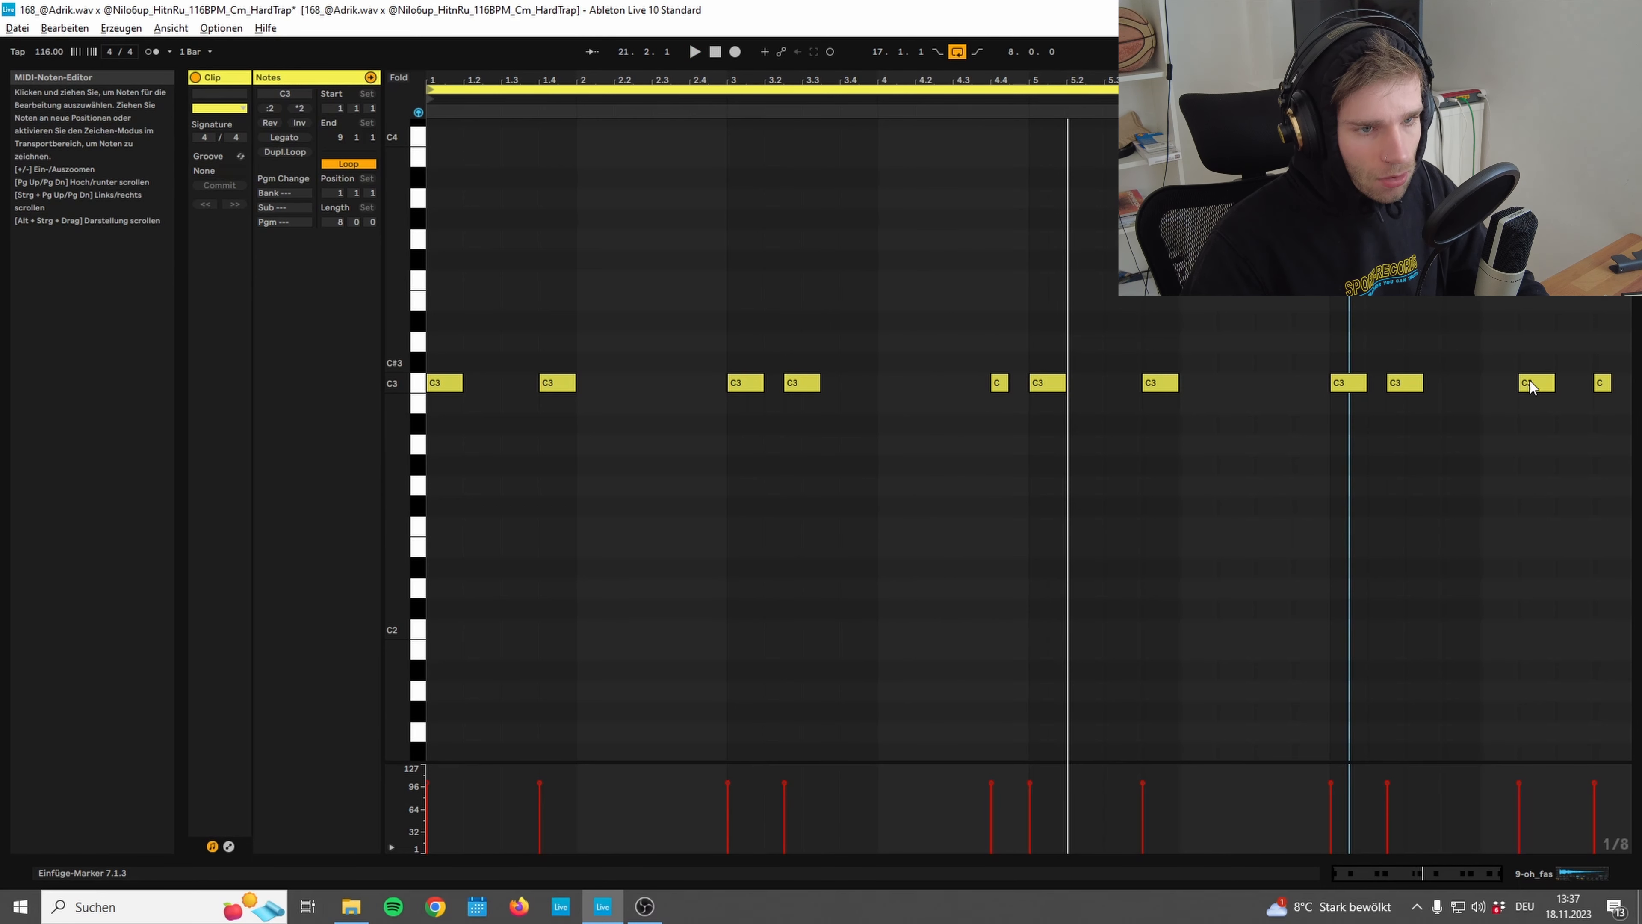
# Highlight the C3 note at 8.2.1 in the open-hat clip and return to its device chain
pyautogui.click(1539, 389)
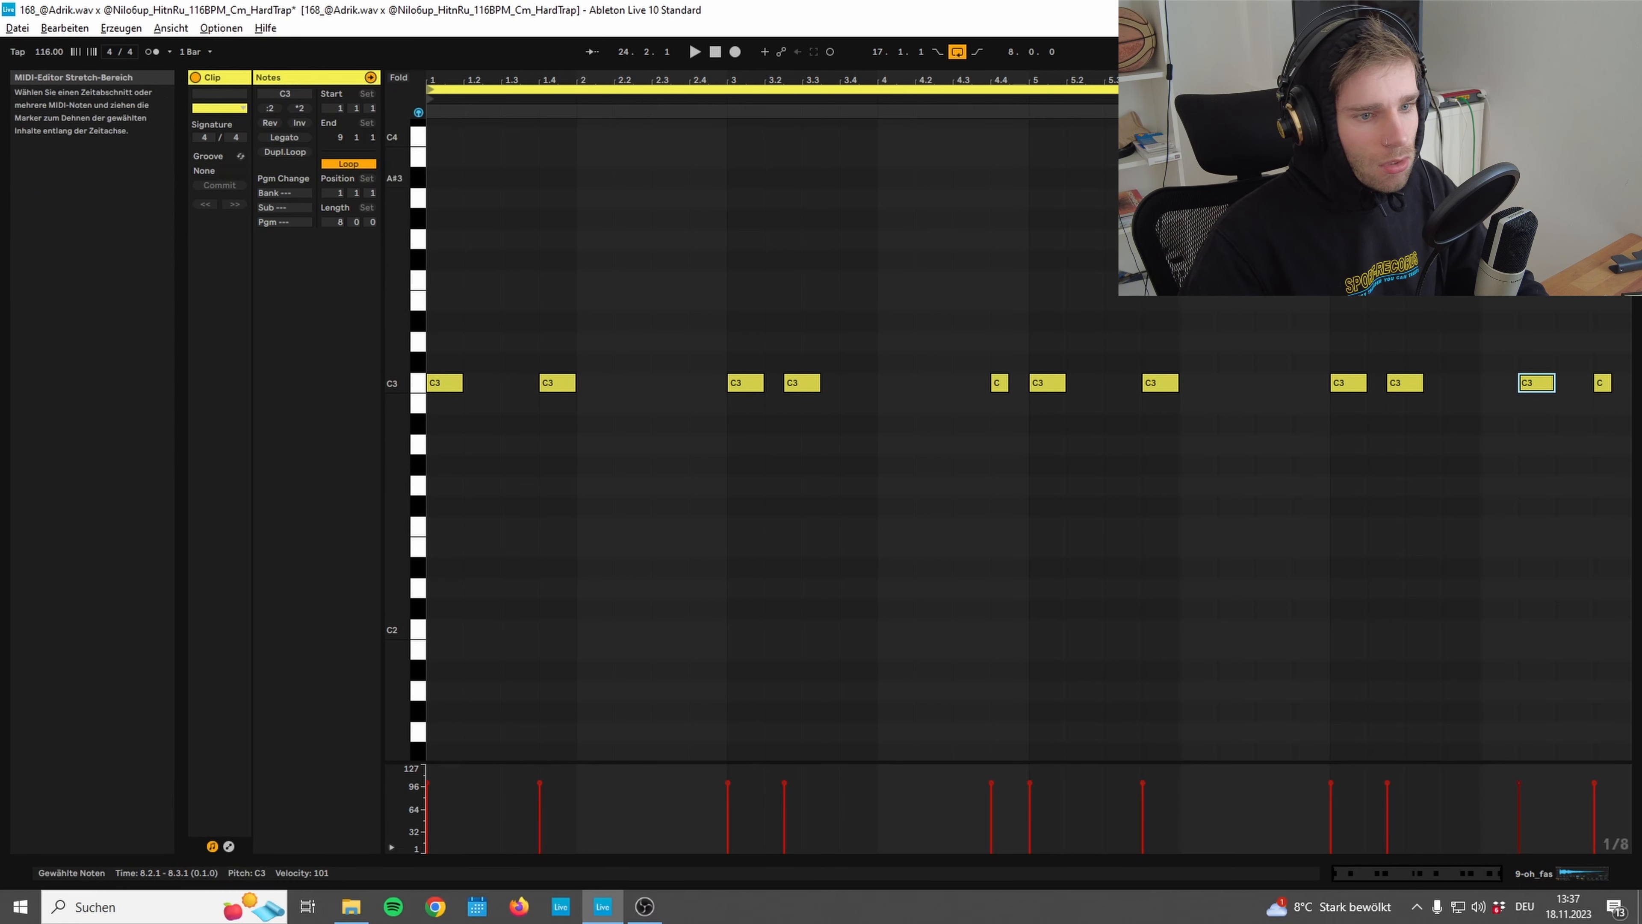
pyautogui.click(1033, 303)
pyautogui.click(1580, 875)
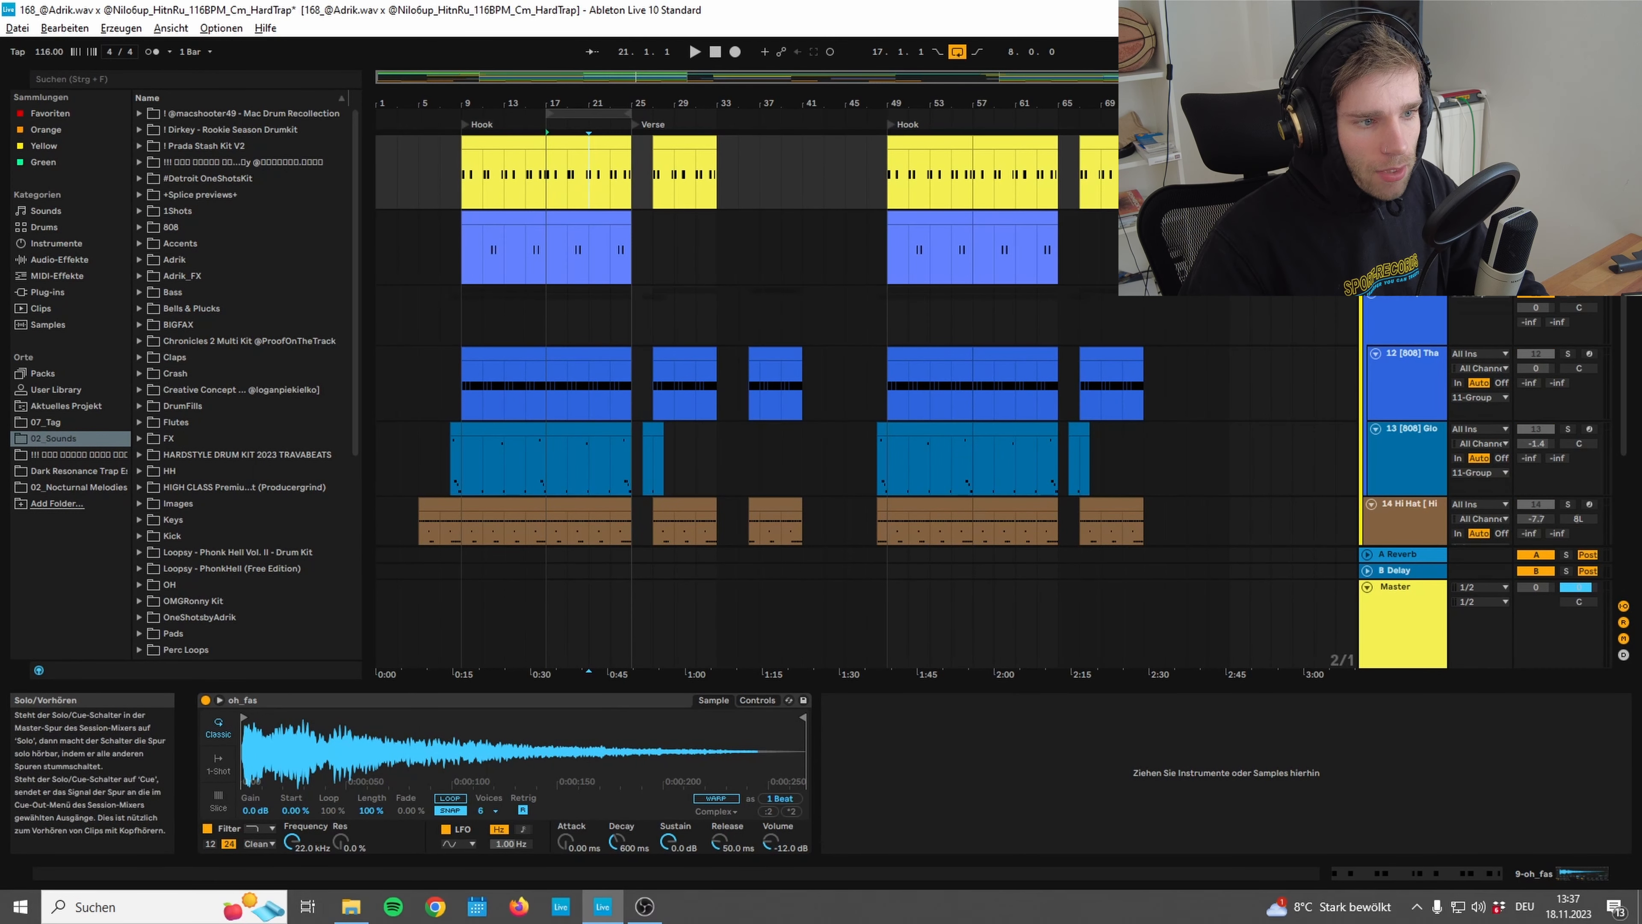
# Open the Snare [ One ] clip at bar 17, play its pattern, and return to the device chain
pyautogui.scroll(1, 640, 252)
pyautogui.doubleClick(608, 275)
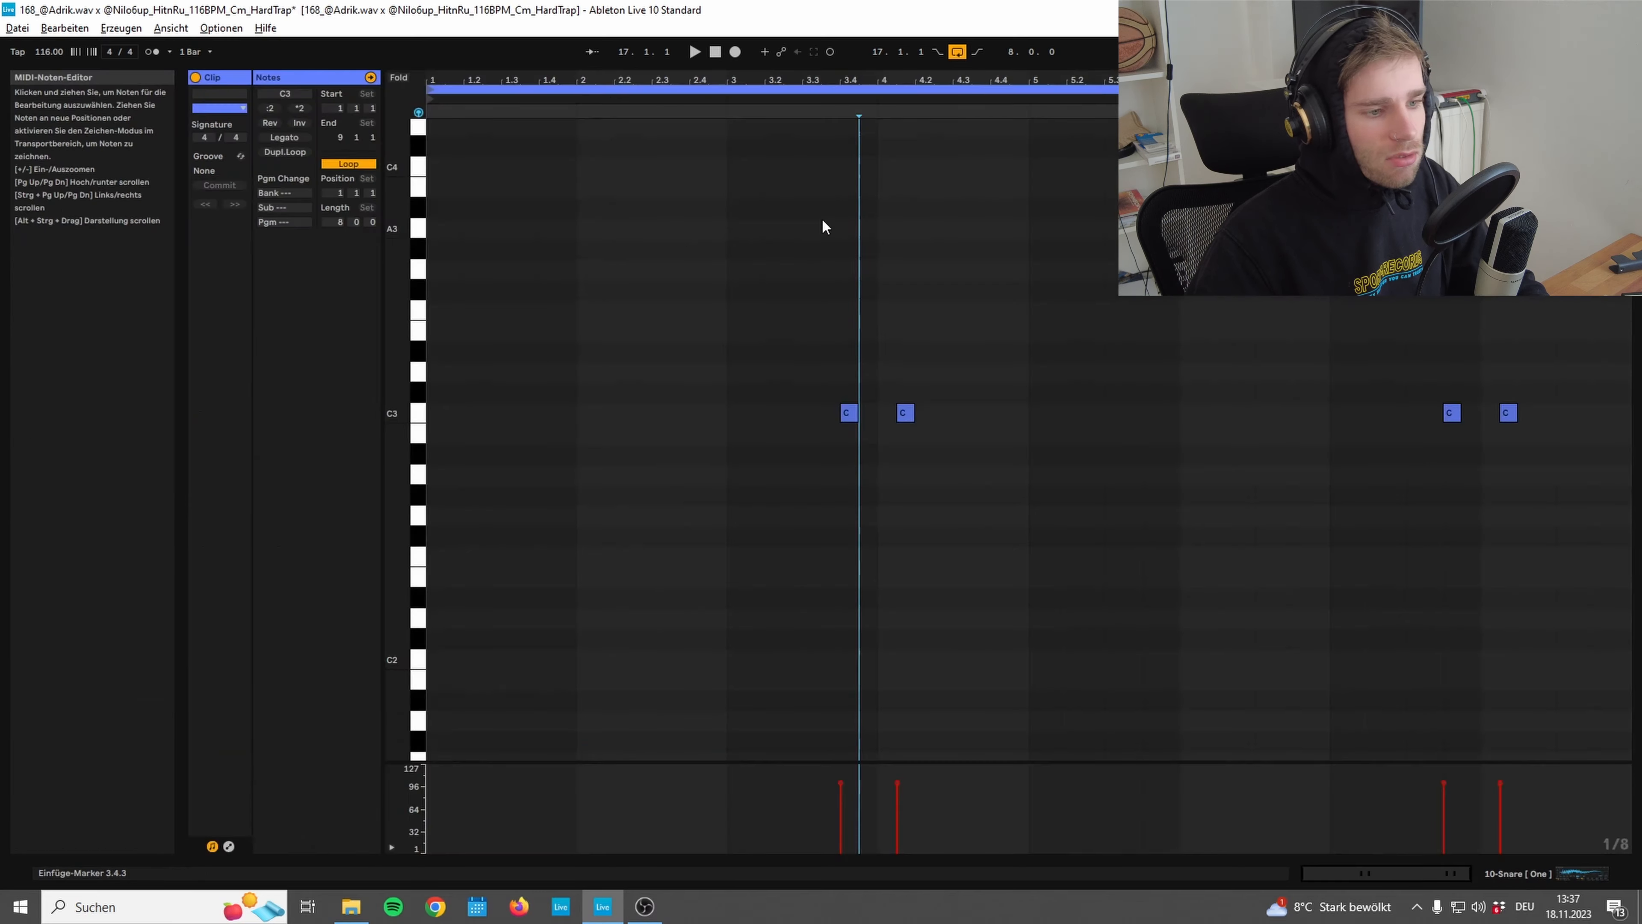
pyautogui.press('space')
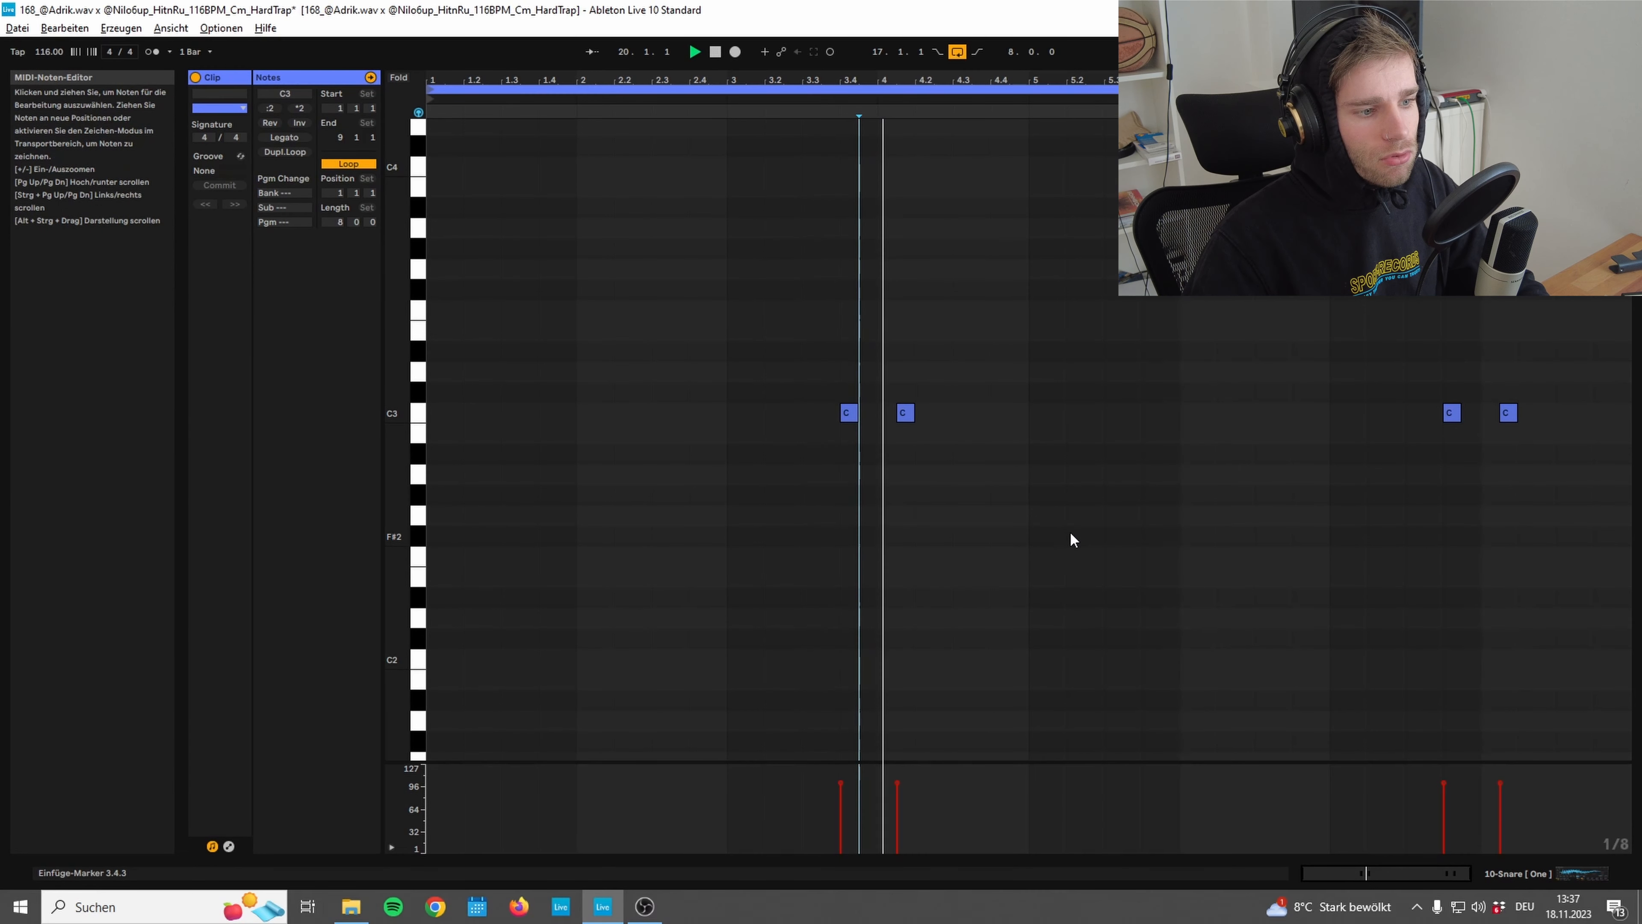
pyautogui.press('space')
pyautogui.click(1582, 872)
# Open the Hi Hat clip at bar 17, fit its note range into the editor, and highlight the F1 note at 1.1.1
pyautogui.scroll(2, 1066, 382)
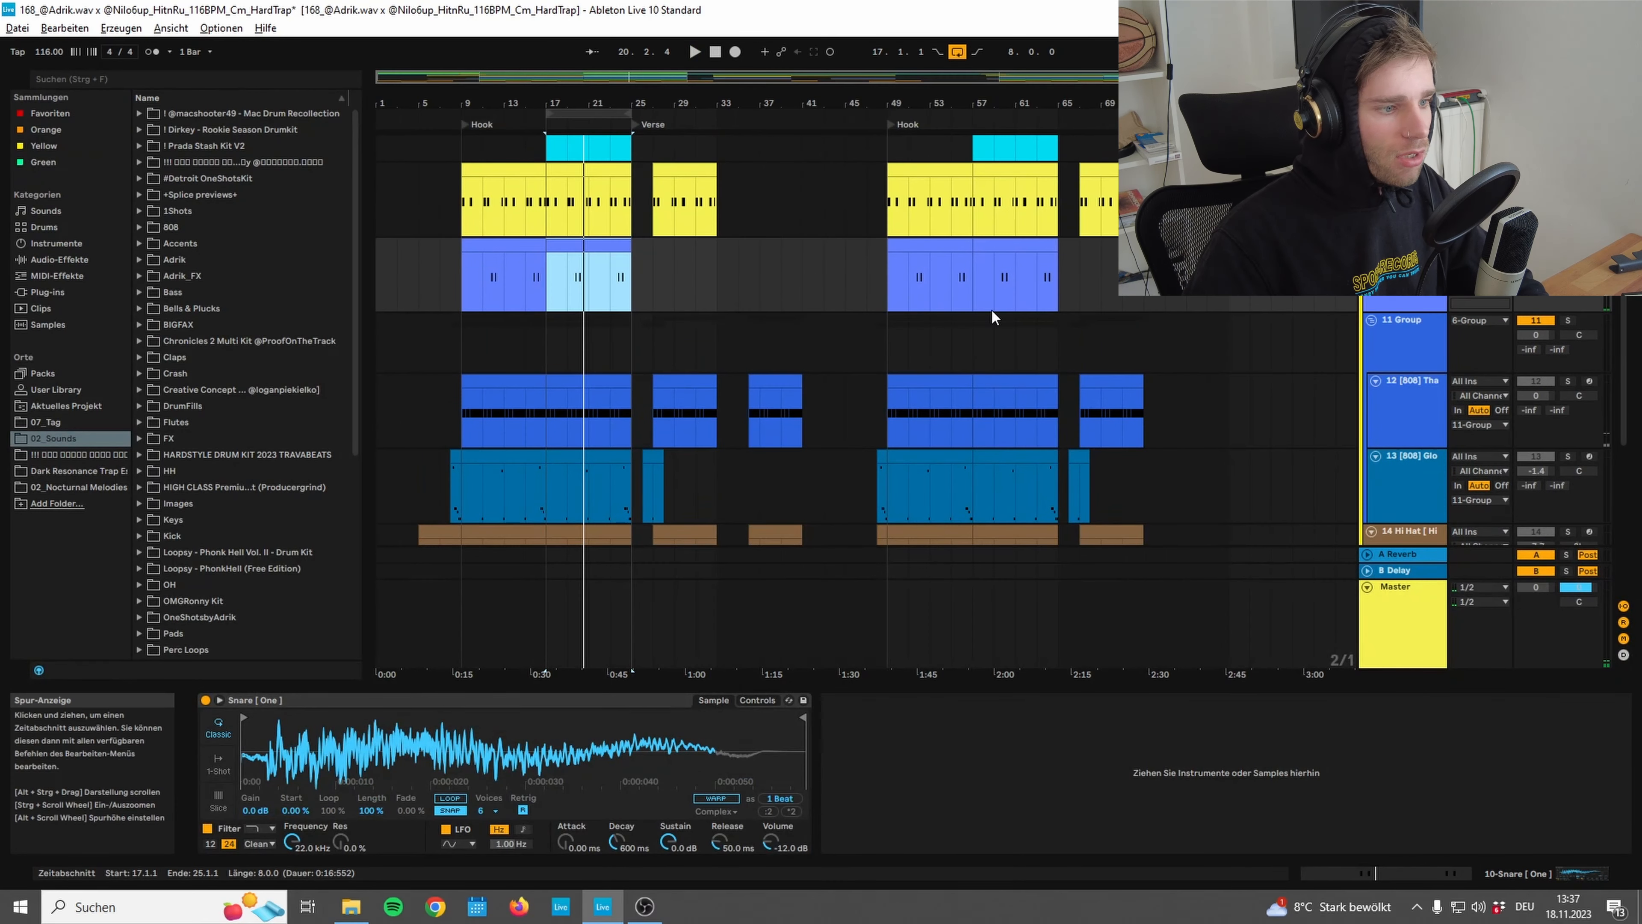
pyautogui.scroll(-1, 993, 316)
pyautogui.scroll(-2, 1557, 332)
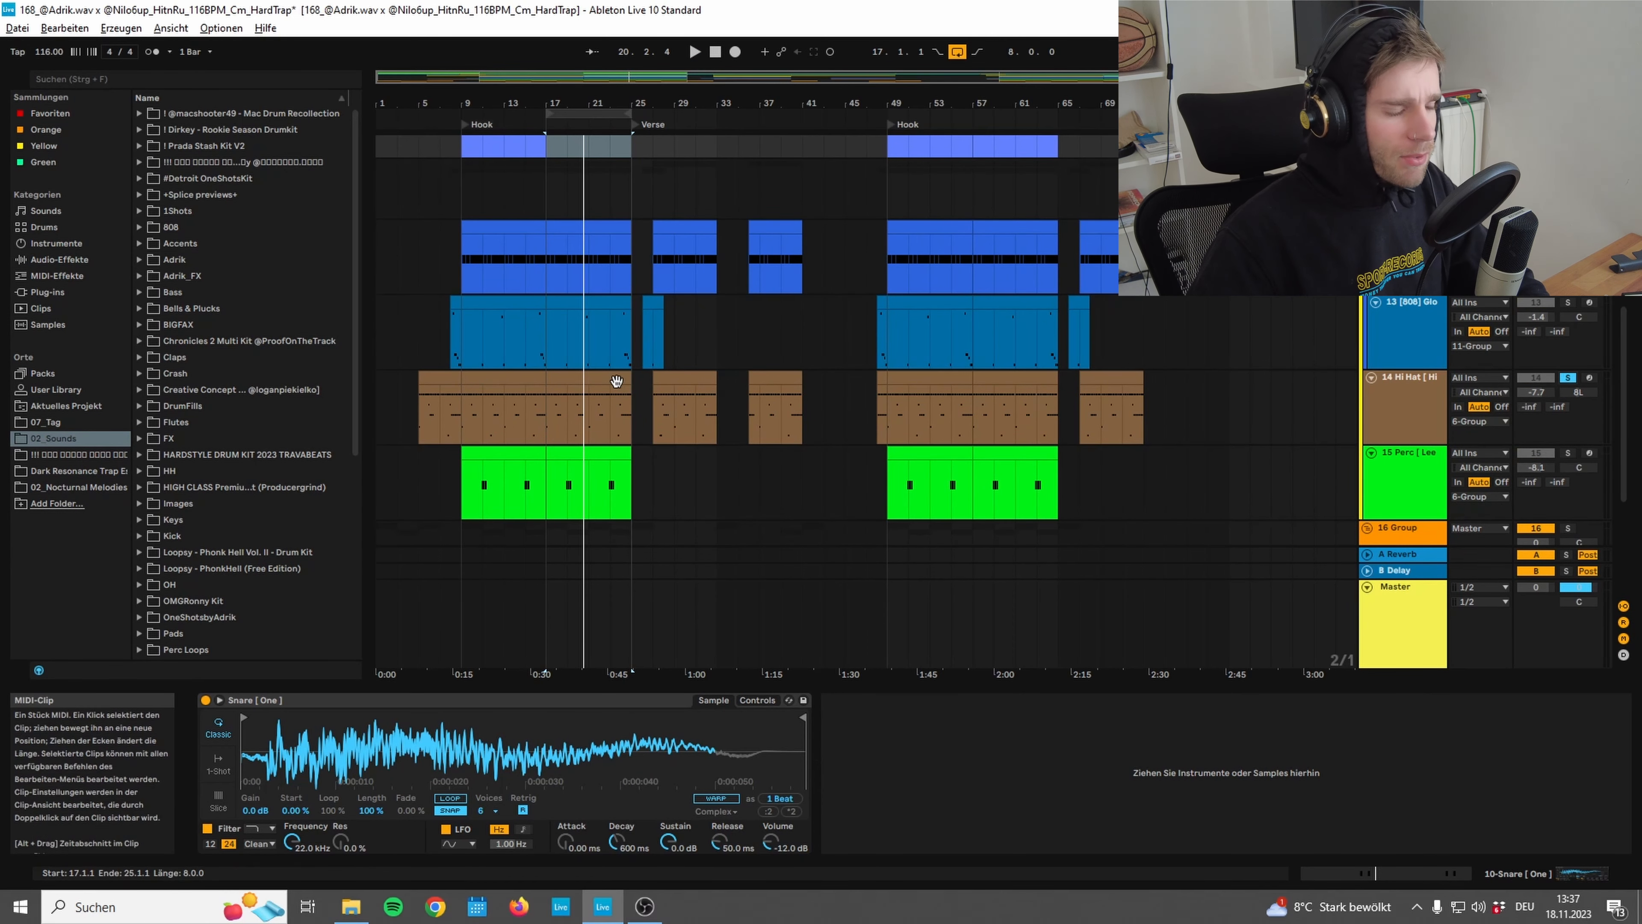
pyautogui.doubleClick(592, 407)
pyautogui.moveTo(418, 244); pyautogui.dragTo(365, 263)
pyautogui.scroll(1, 941, 451)
pyautogui.scroll(2, 941, 457)
pyautogui.moveTo(403, 355); pyautogui.dragTo(440, 354)
pyautogui.scroll(-3, 483, 499)
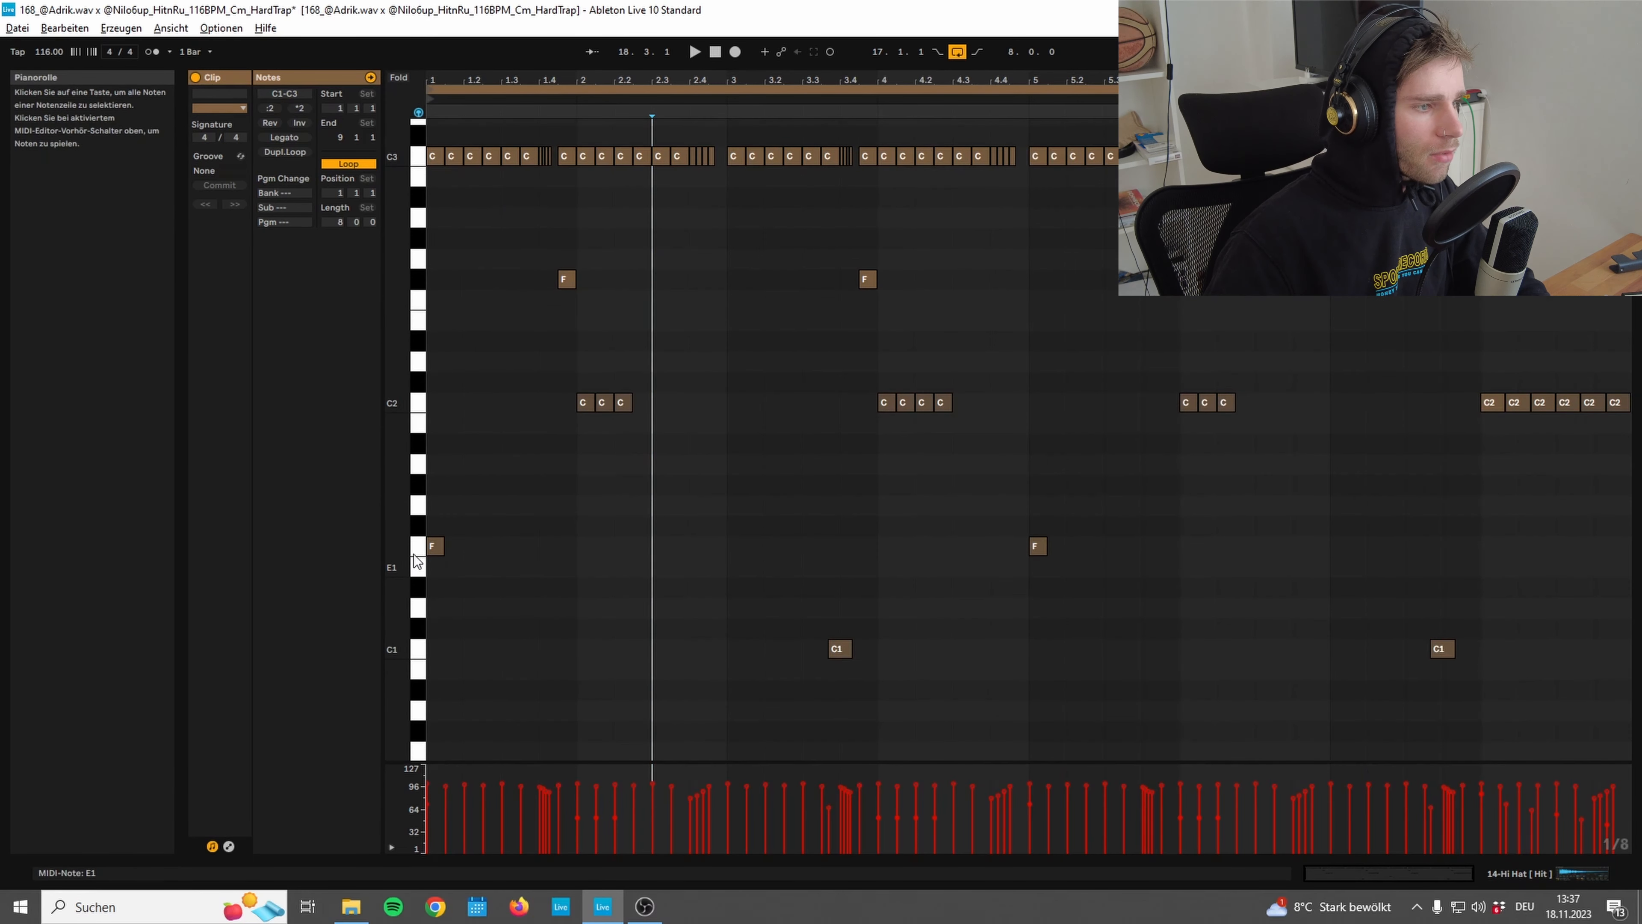
pyautogui.click(434, 156)
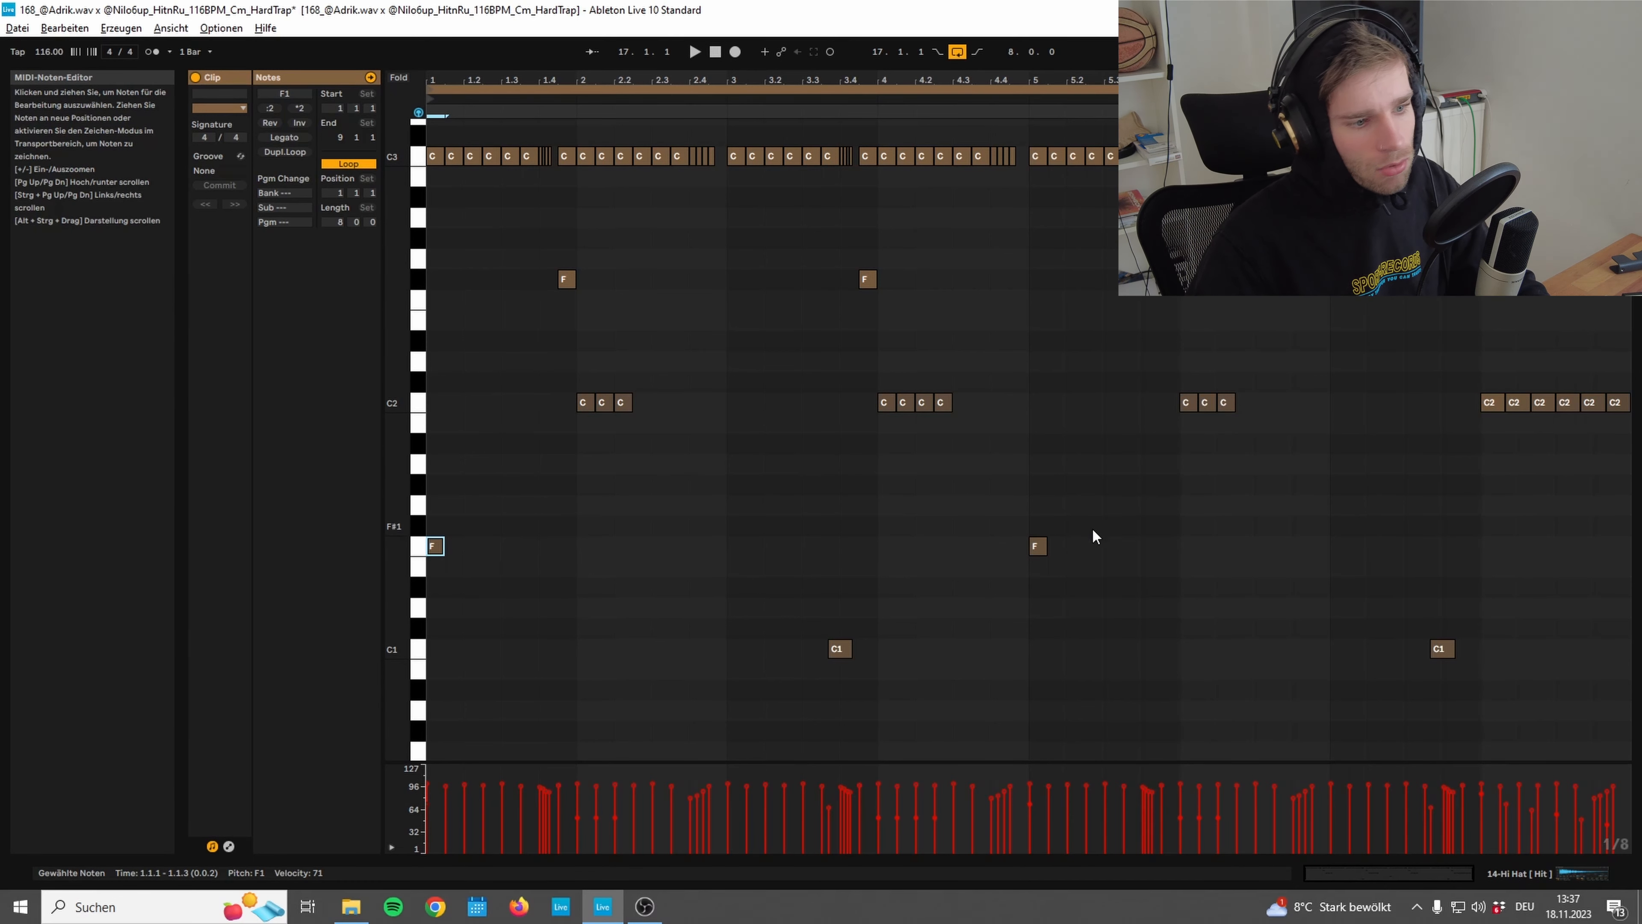
# Highlight the first F#2 note in the hi-hat clip, and extend the selection to all four F#2 notes
pyautogui.scroll(2, 1054, 530)
pyautogui.scroll(3, 558, 293)
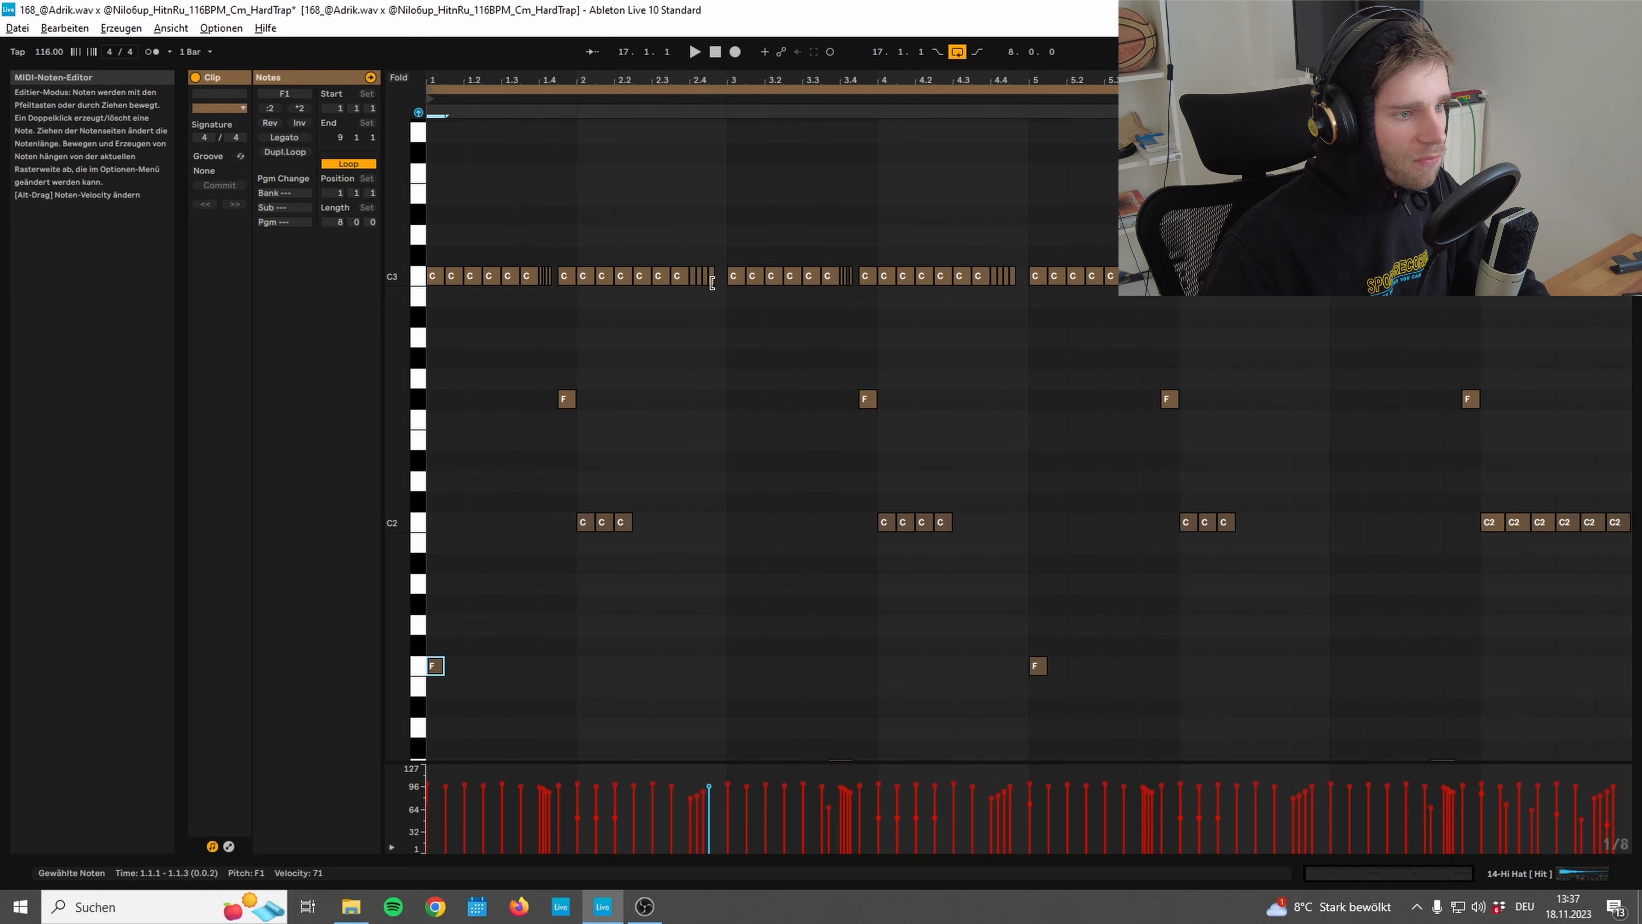
pyautogui.click(540, 295)
pyautogui.moveTo(548, 379); pyautogui.dragTo(676, 449)
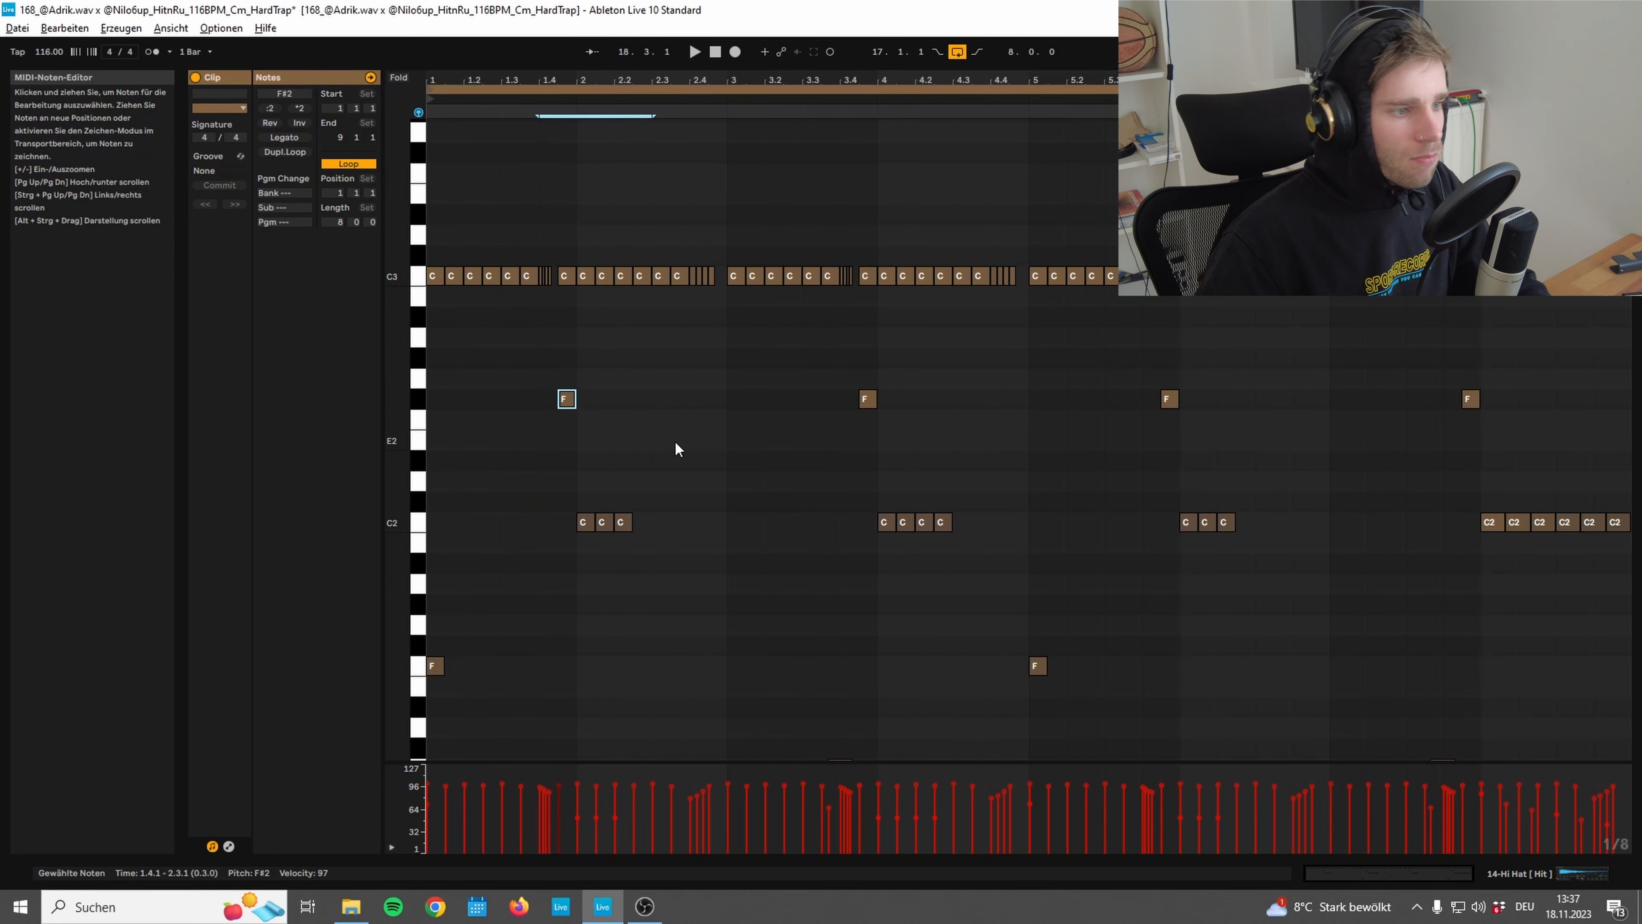
pyautogui.moveTo(542, 382); pyautogui.dragTo(1633, 453)
# Highlight the row of C2 notes in the hi-hat clip, and reselect the row of F#2 notes
pyautogui.scroll(-3, 1422, 543)
pyautogui.scroll(2, 646, 403)
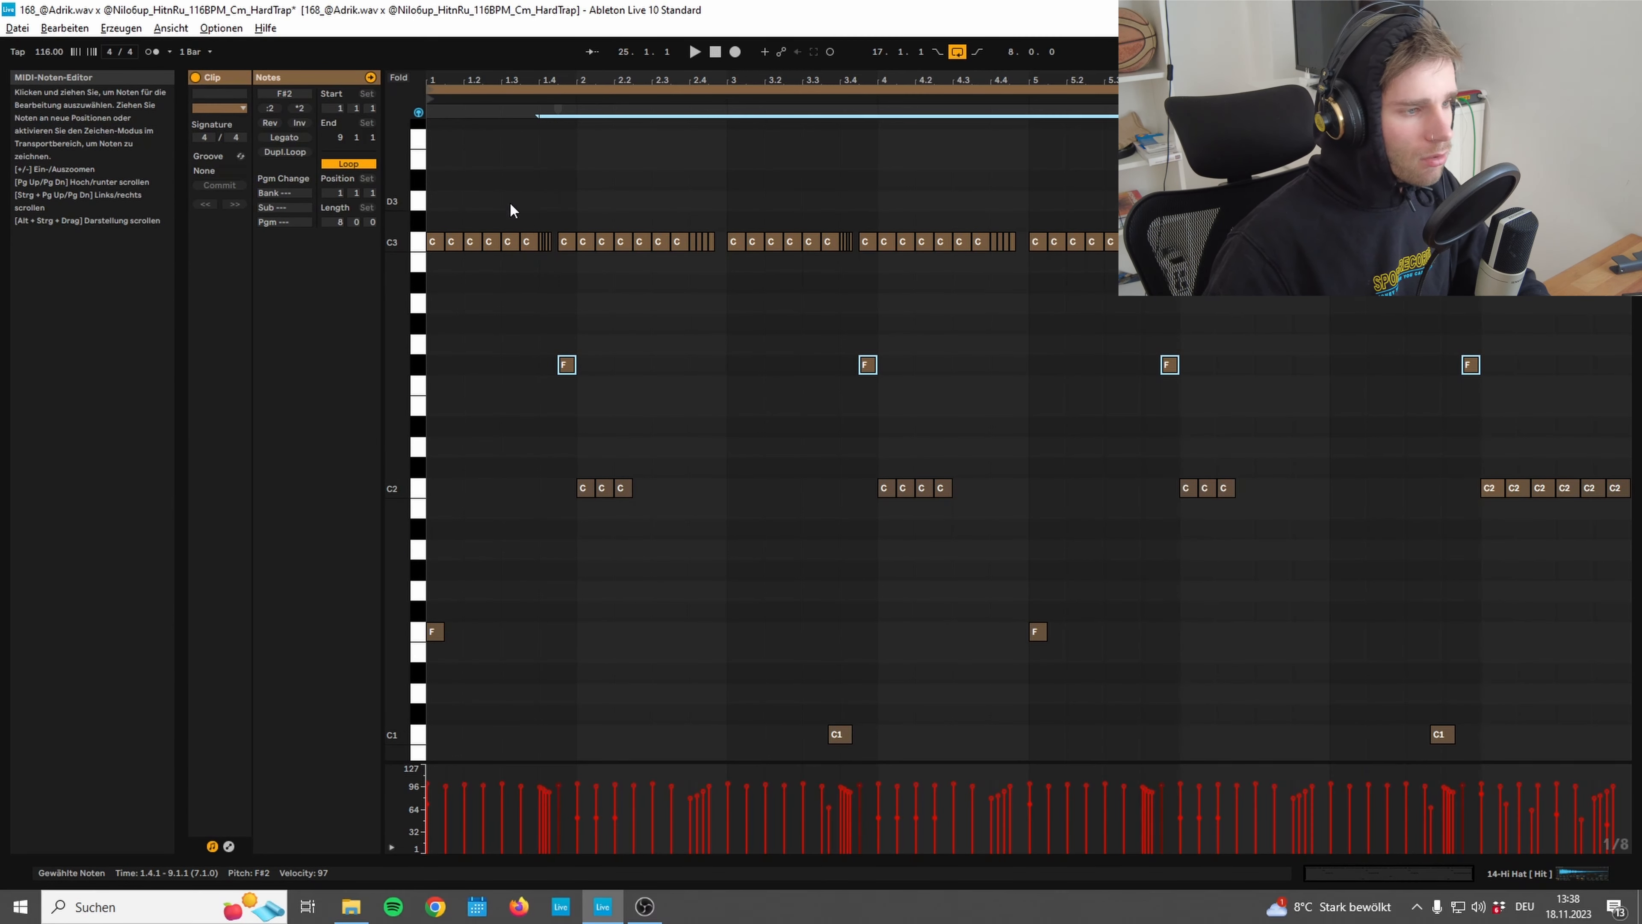
pyautogui.moveTo(515, 447); pyautogui.dragTo(1623, 562)
pyautogui.moveTo(511, 335); pyautogui.dragTo(1636, 394)
# Highlight the C1 note in bar 3 and the C1 note in bar 7 of the hi-hat clip
pyautogui.scroll(-3, 1255, 401)
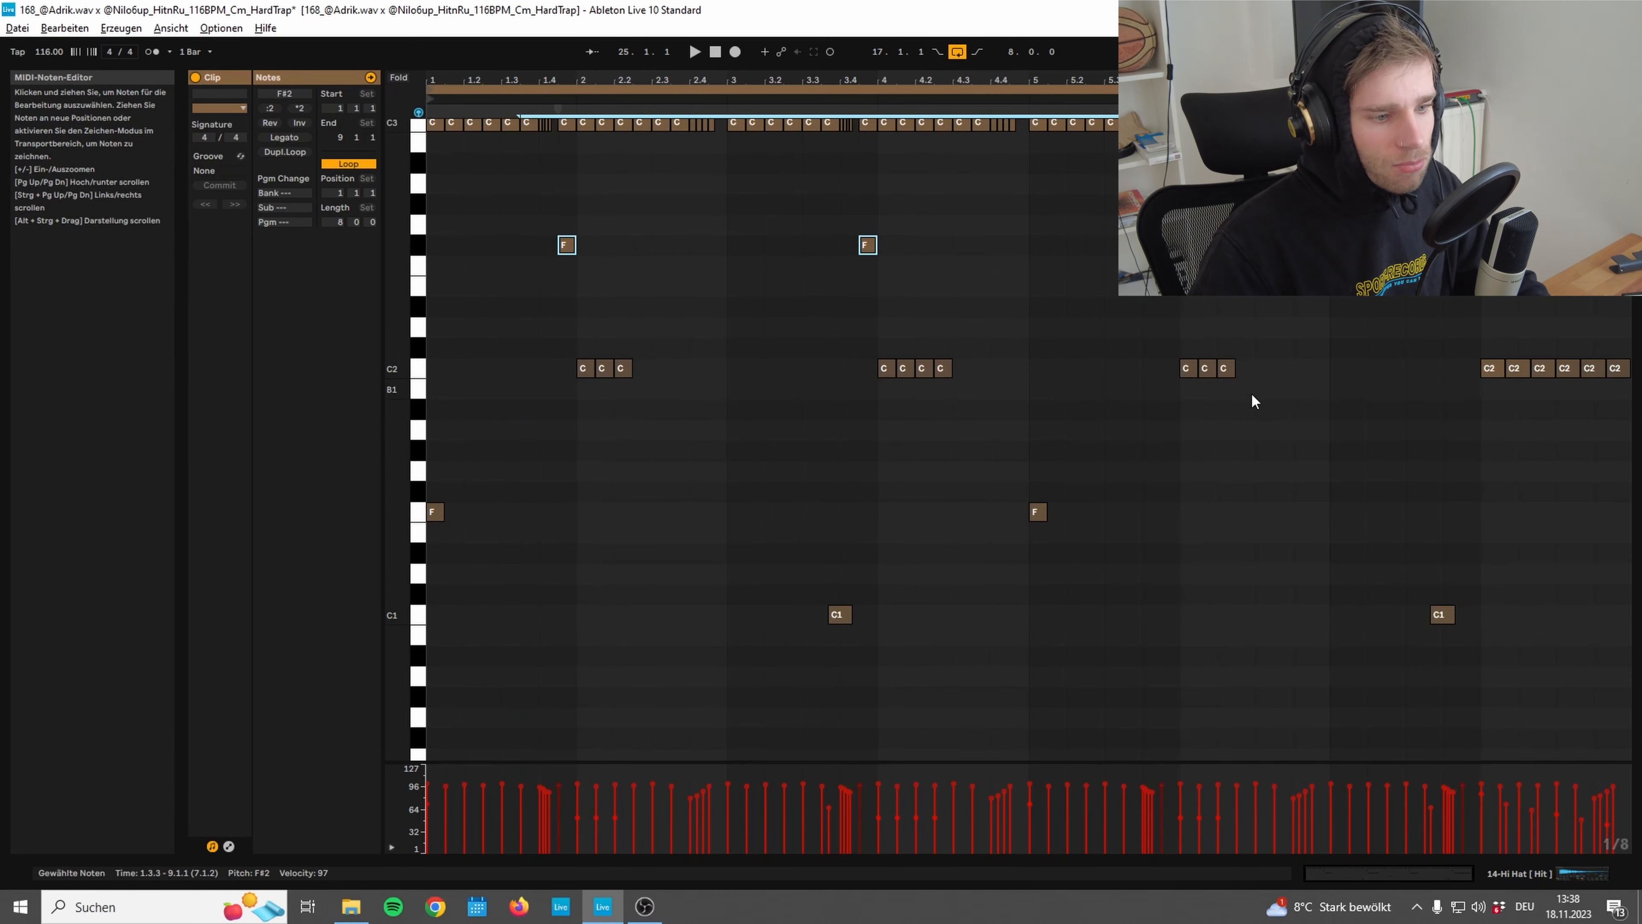
pyautogui.scroll(1, 877, 470)
pyautogui.scroll(-3, 726, 473)
pyautogui.moveTo(726, 474); pyautogui.dragTo(854, 575)
pyautogui.moveTo(1389, 460); pyautogui.dragTo(1574, 639)
# Highlight the C2 note group in bar 4 and the group of three C2 notes in bar 6
pyautogui.scroll(2, 886, 279)
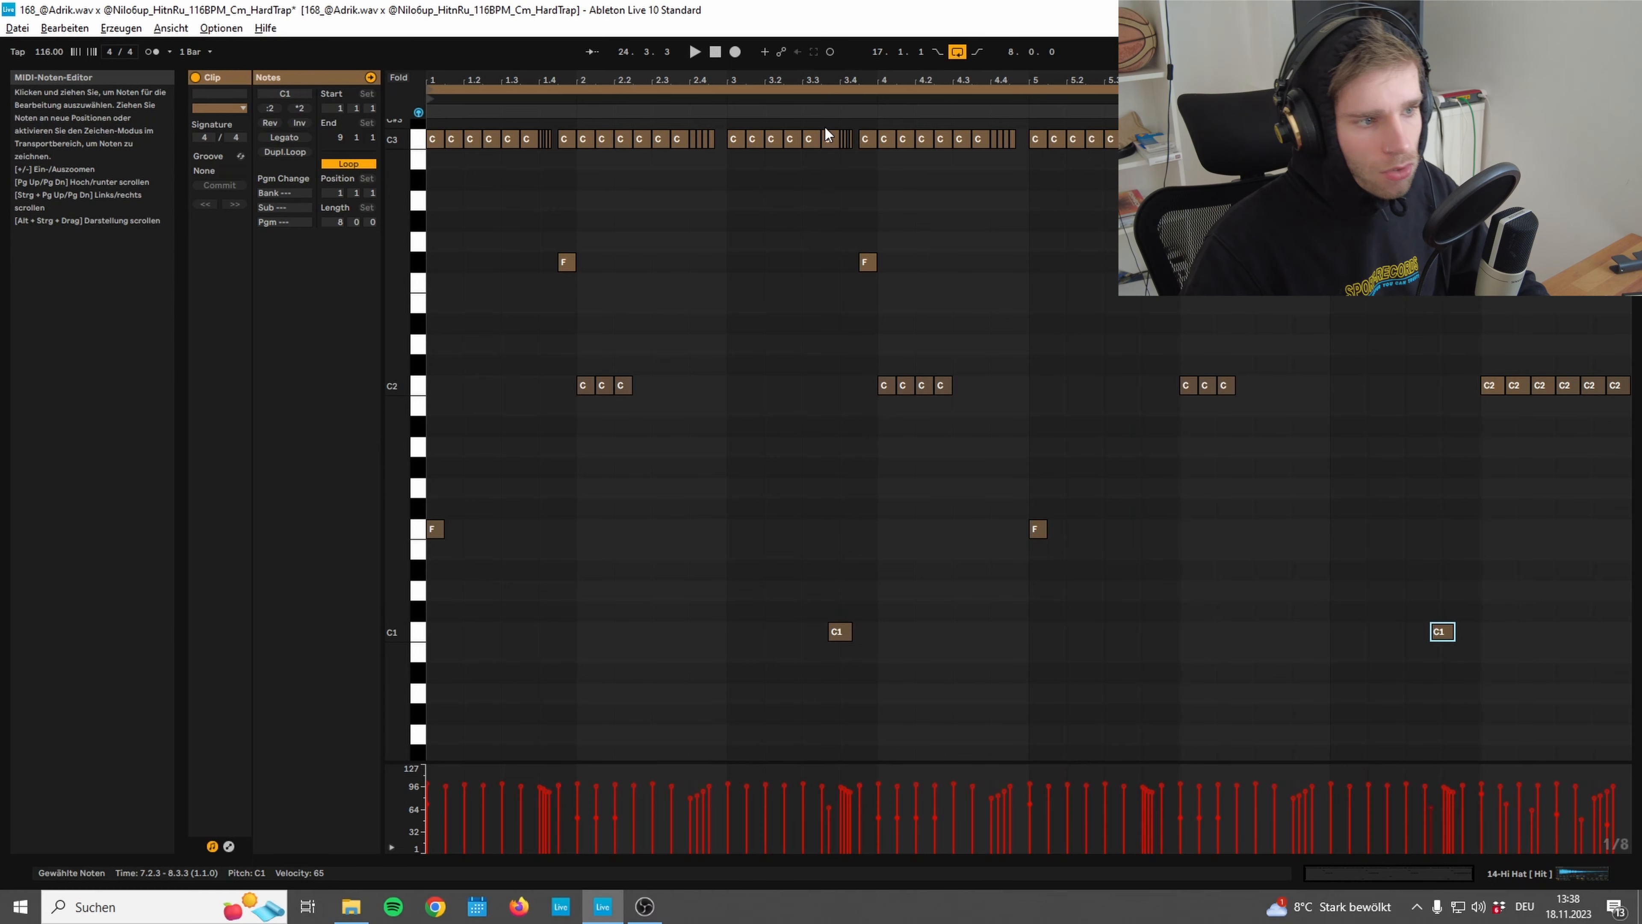
pyautogui.moveTo(858, 334); pyautogui.dragTo(1067, 408)
pyautogui.moveTo(1030, 350); pyautogui.dragTo(1333, 410)
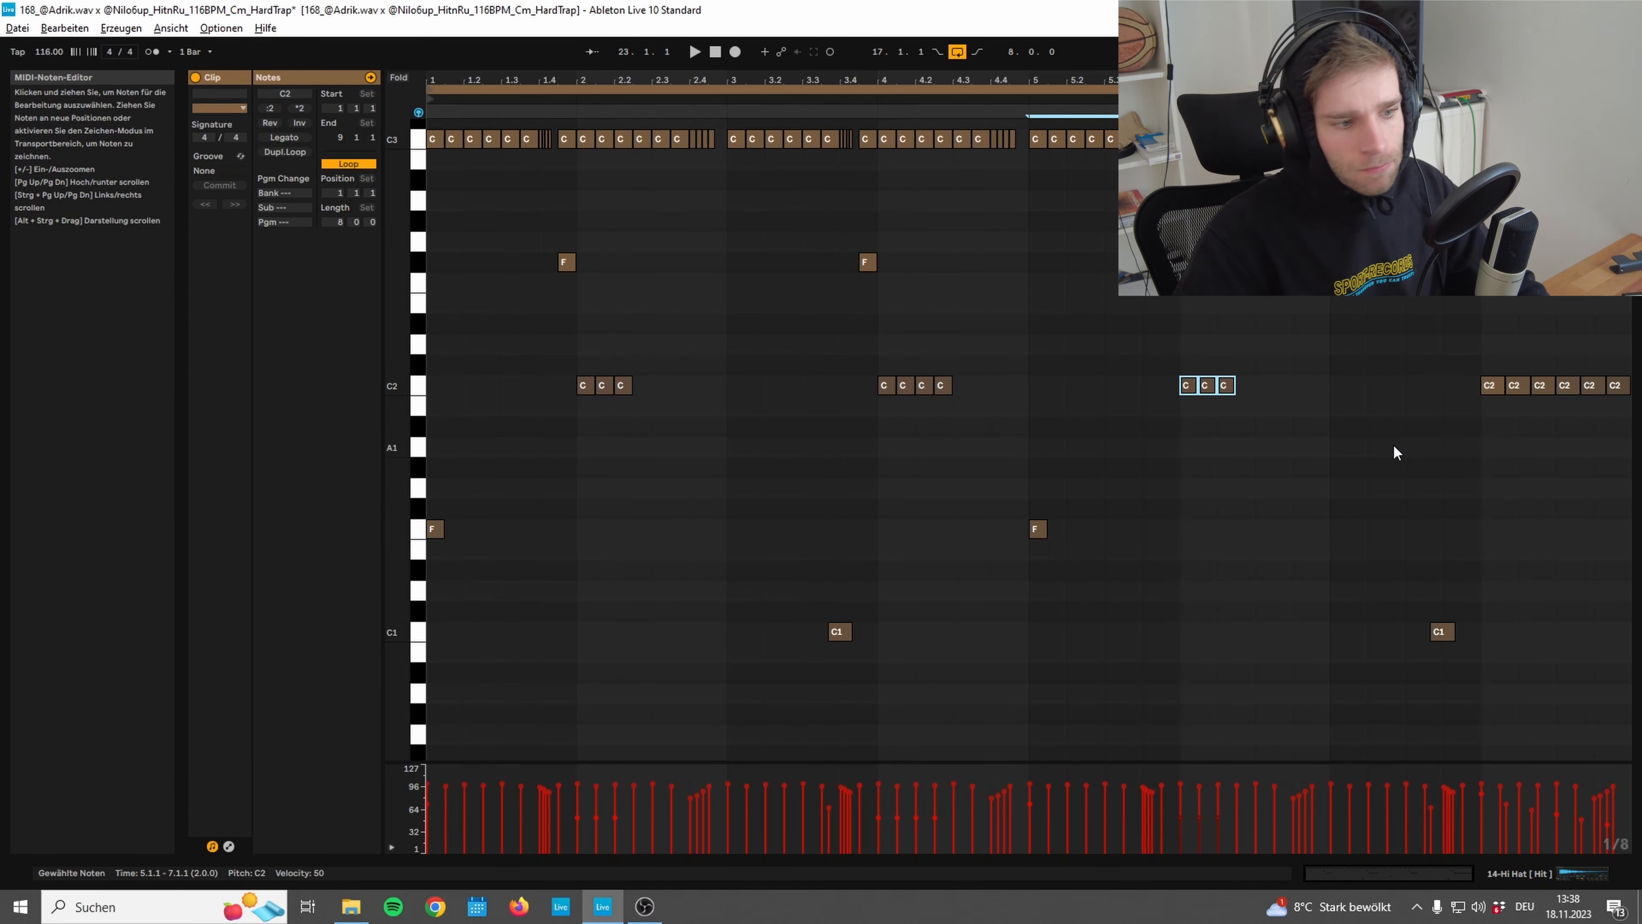
# Enlarge the velocity editor of the hi-hat clip to inspect the velocities, and shrink it again
pyautogui.scroll(5, 1287, 425)
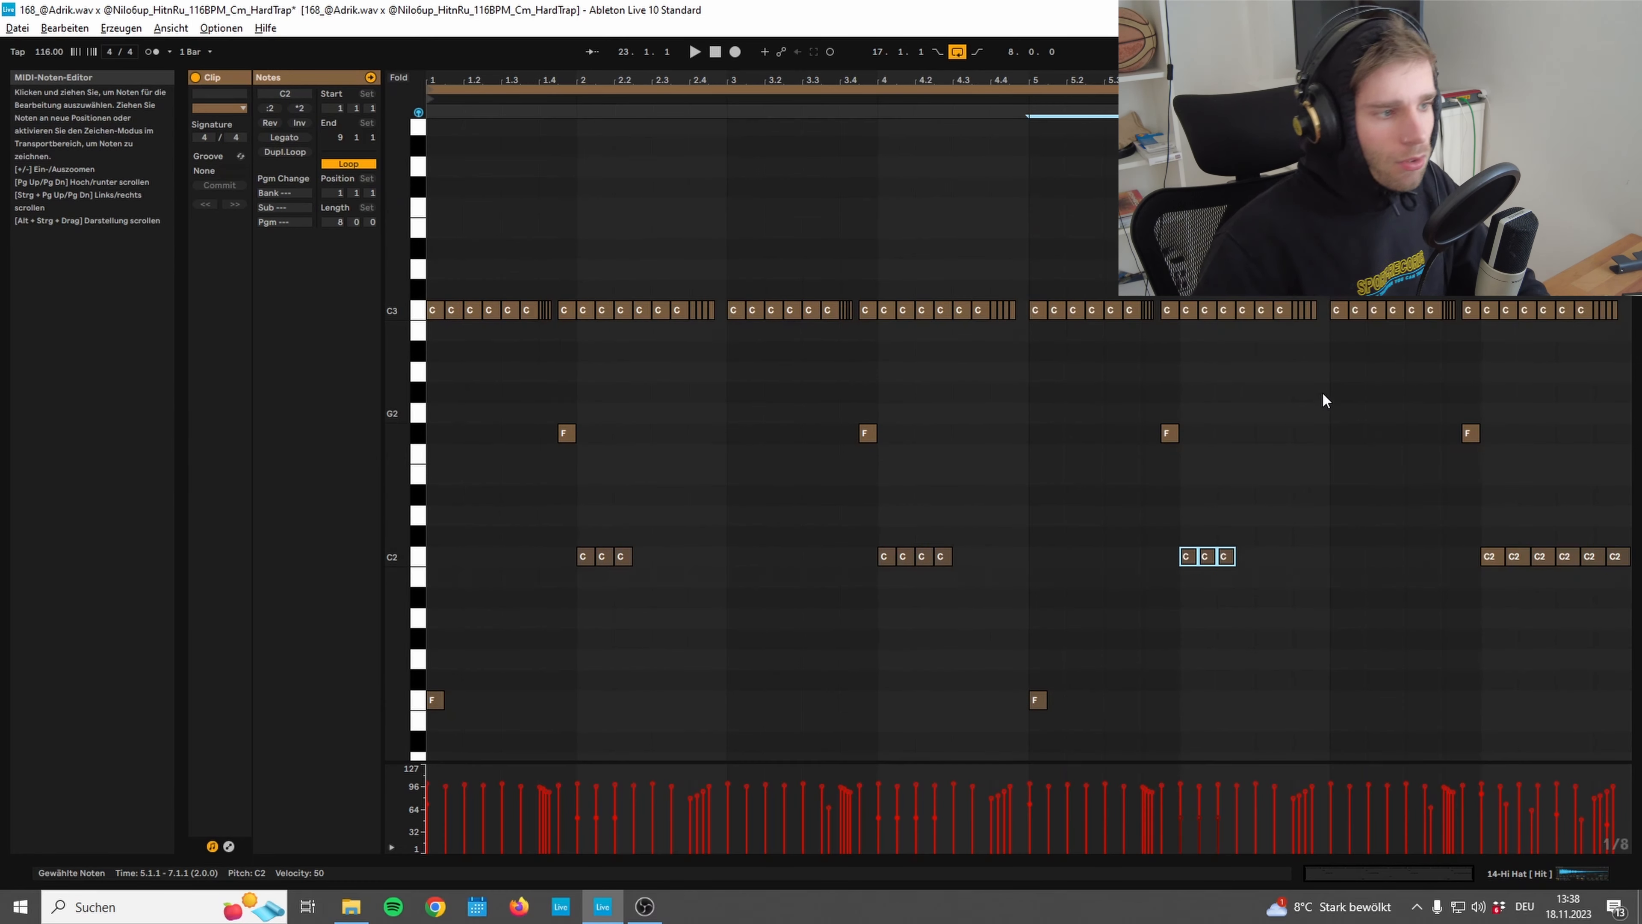
pyautogui.scroll(-2, 737, 542)
pyautogui.scroll(1, 1492, 756)
pyautogui.scroll(-1, 1573, 704)
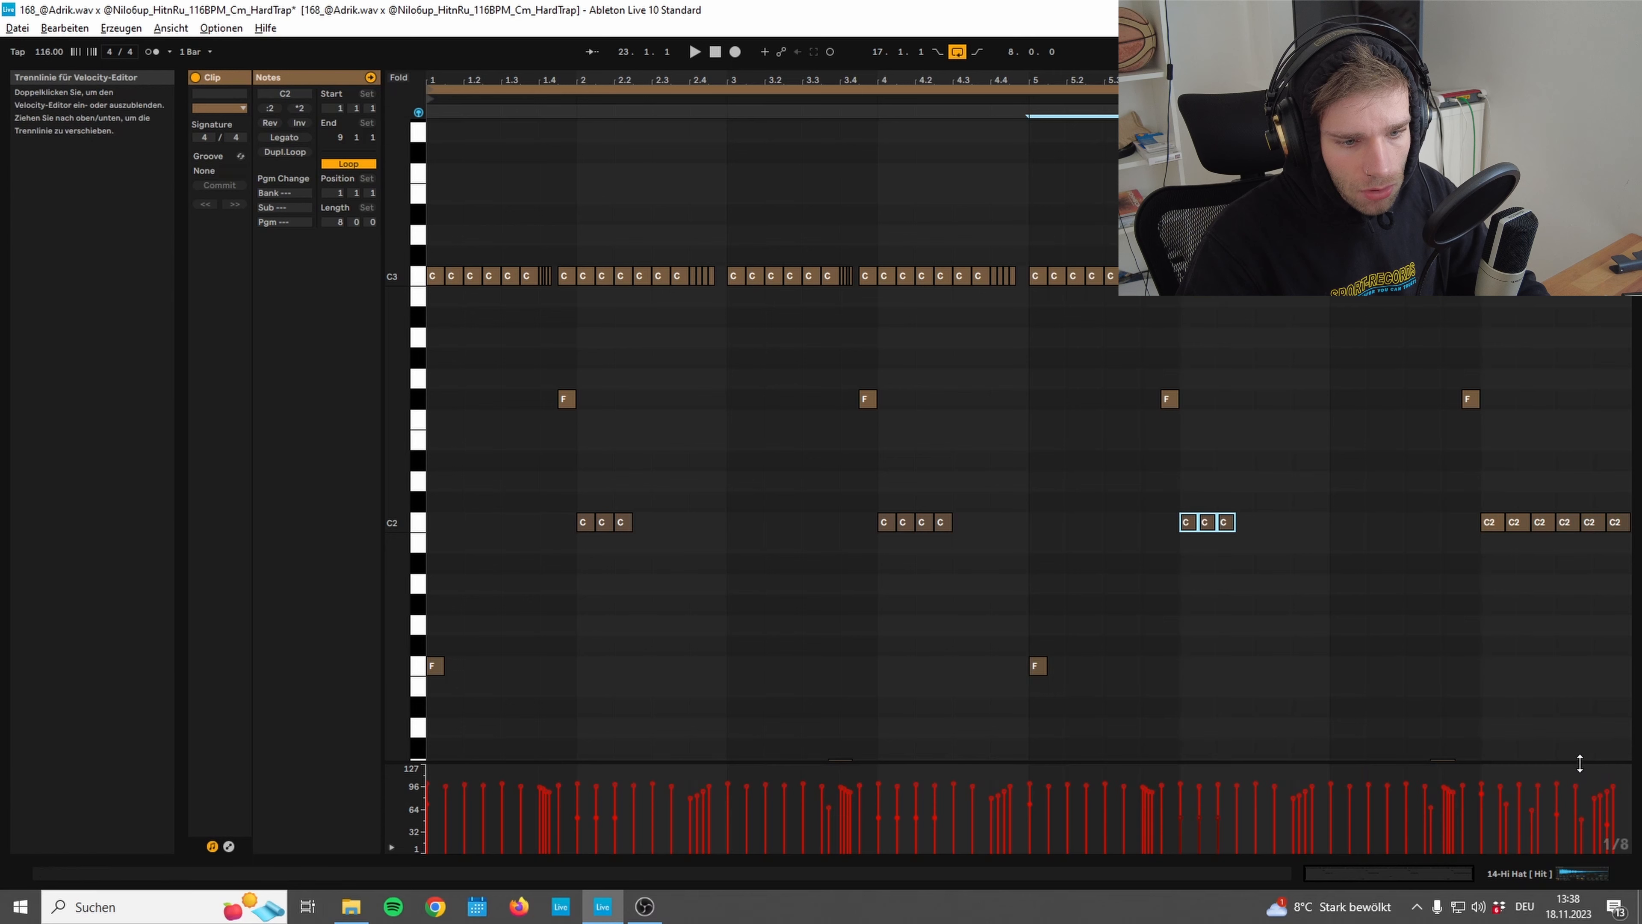
pyautogui.moveTo(1580, 763); pyautogui.dragTo(1580, 626)
pyautogui.click(1584, 638)
pyautogui.moveTo(1593, 626); pyautogui.dragTo(1587, 737)
# Highlight the six closing C2 notes in the last bar of the hi-hat clip
pyautogui.moveTo(1451, 478); pyautogui.dragTo(1607, 602)
pyautogui.scroll(-1, 1606, 602)
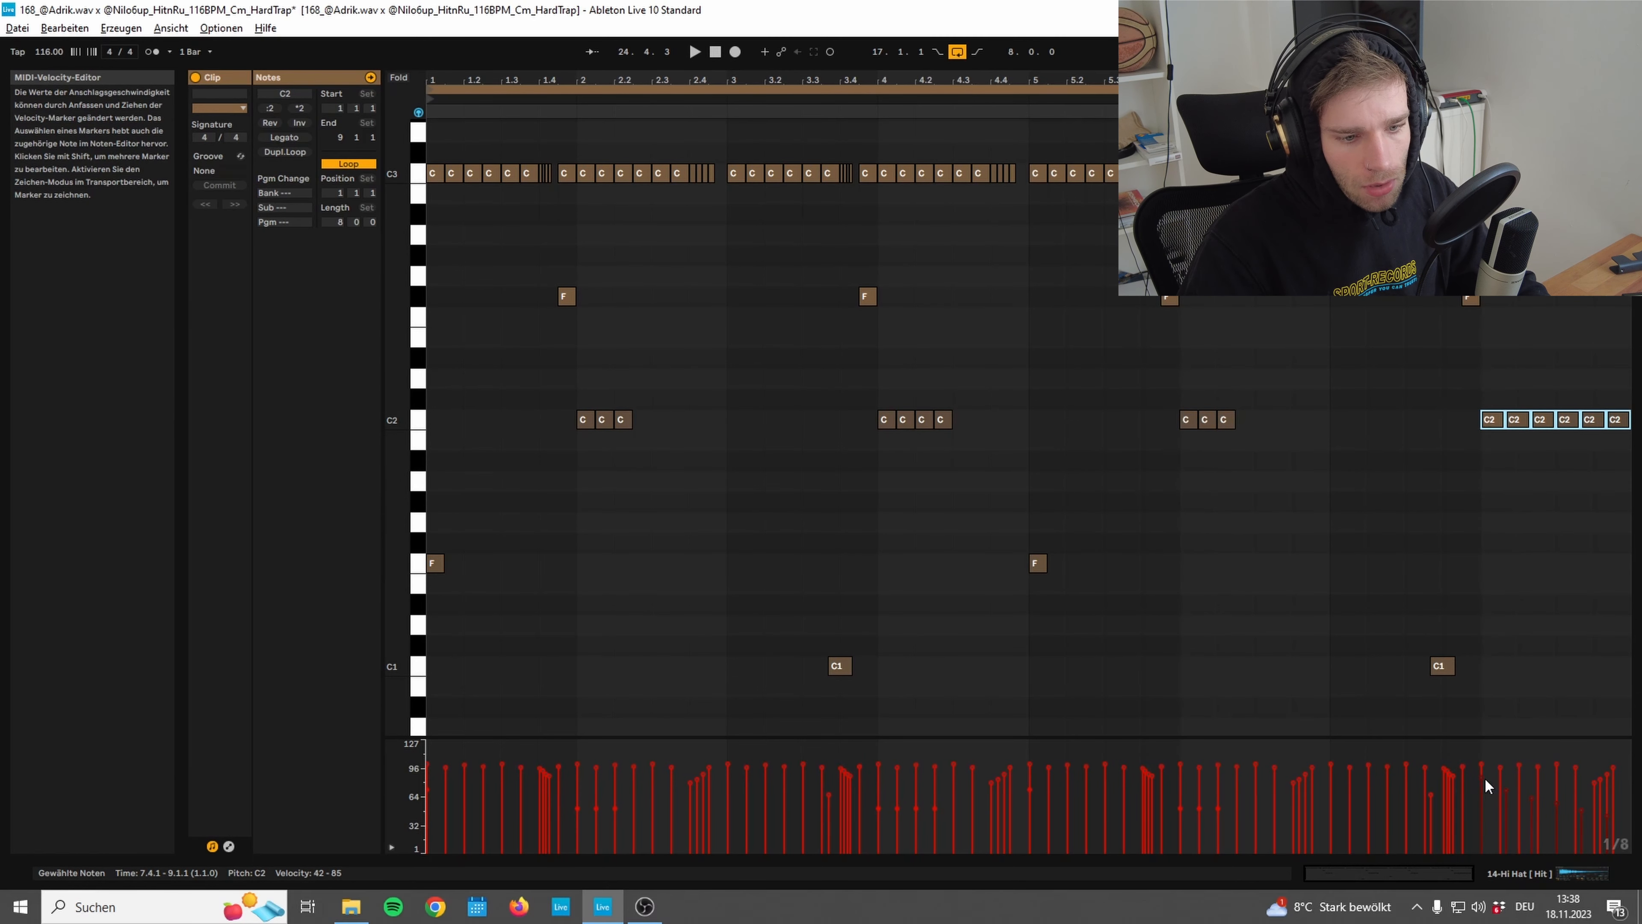
pyautogui.moveTo(1456, 402); pyautogui.dragTo(1640, 455)
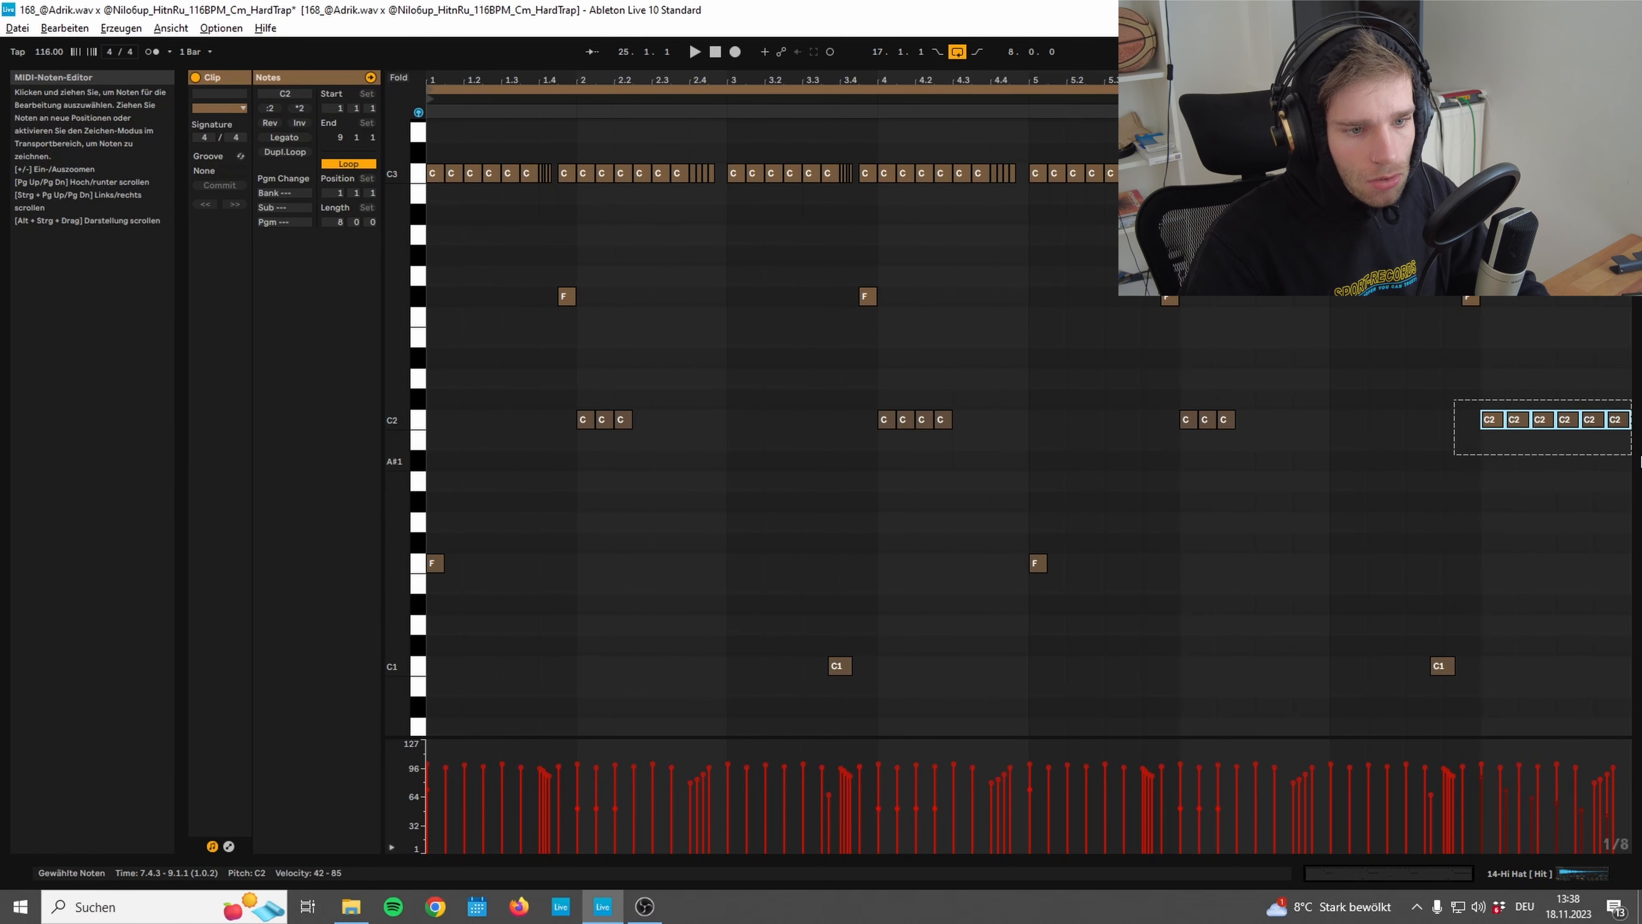
# Reopen the hi-hat clip from bar 17, play its pattern through to the closing C2 notes, and return to the device chain
pyautogui.scroll(2, 1074, 385)
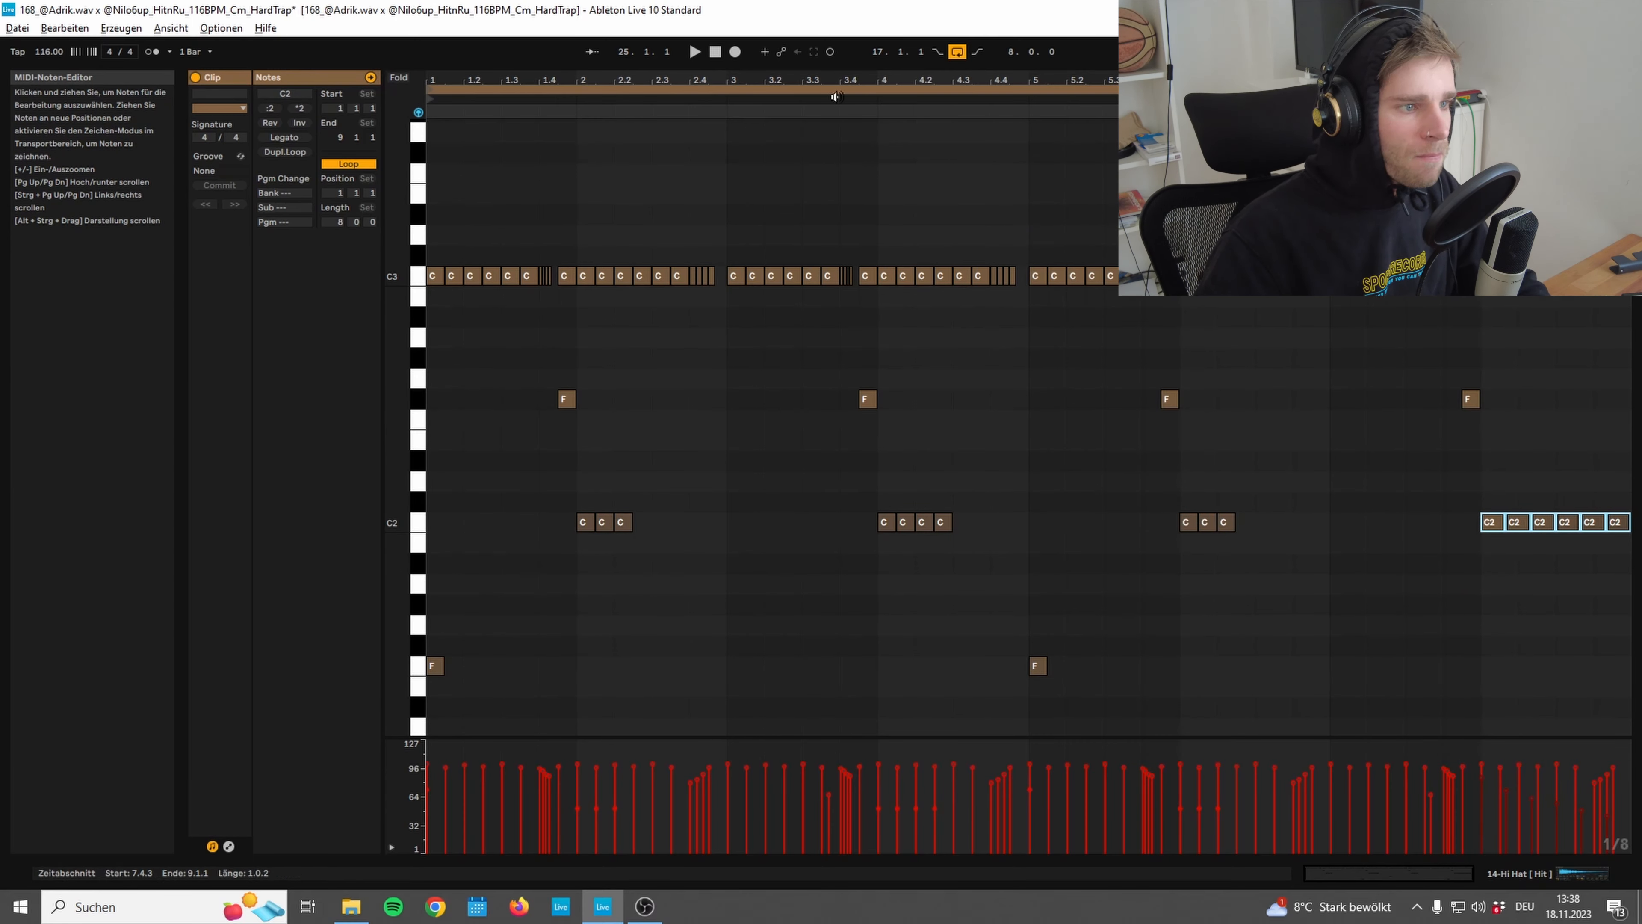
pyautogui.click(1567, 874)
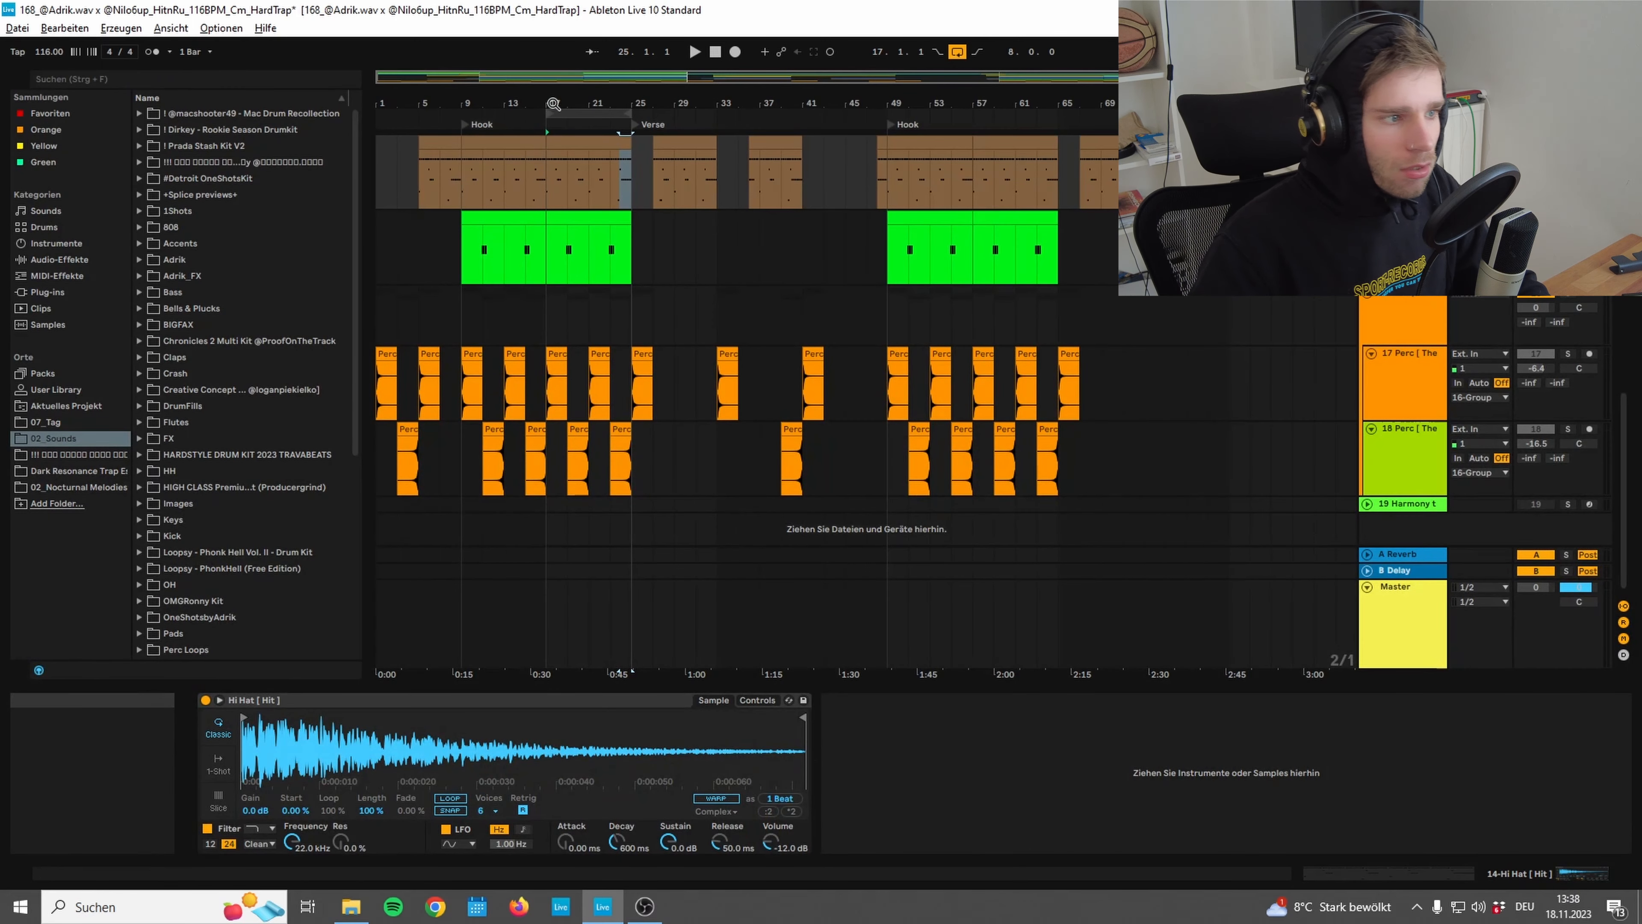
pyautogui.doubleClick(586, 140)
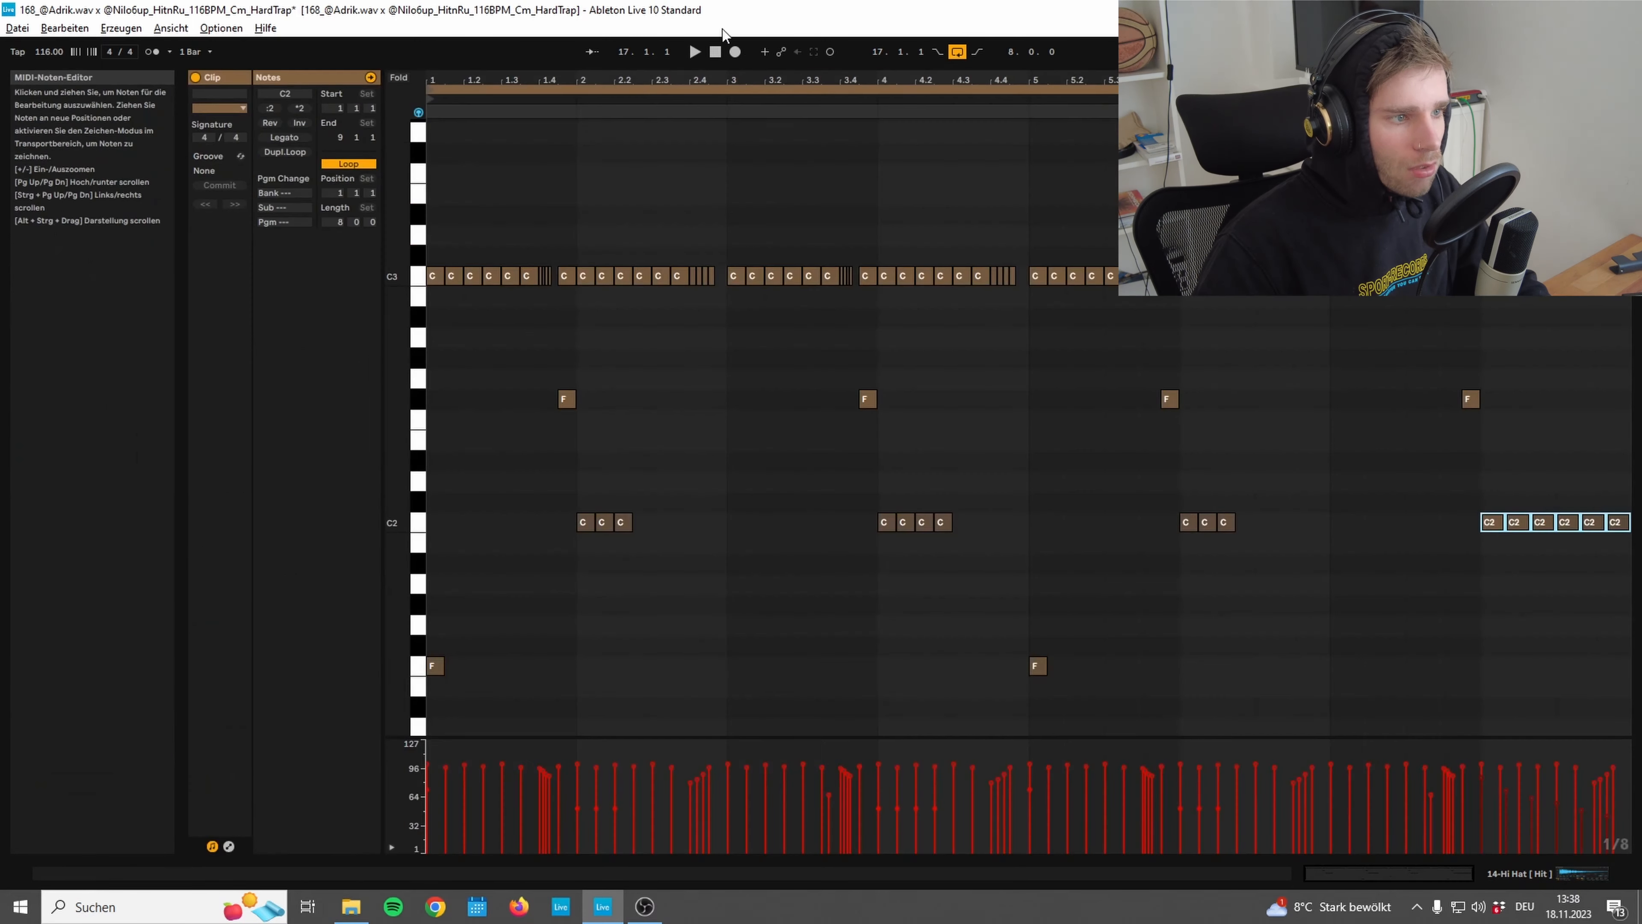
pyautogui.click(695, 53)
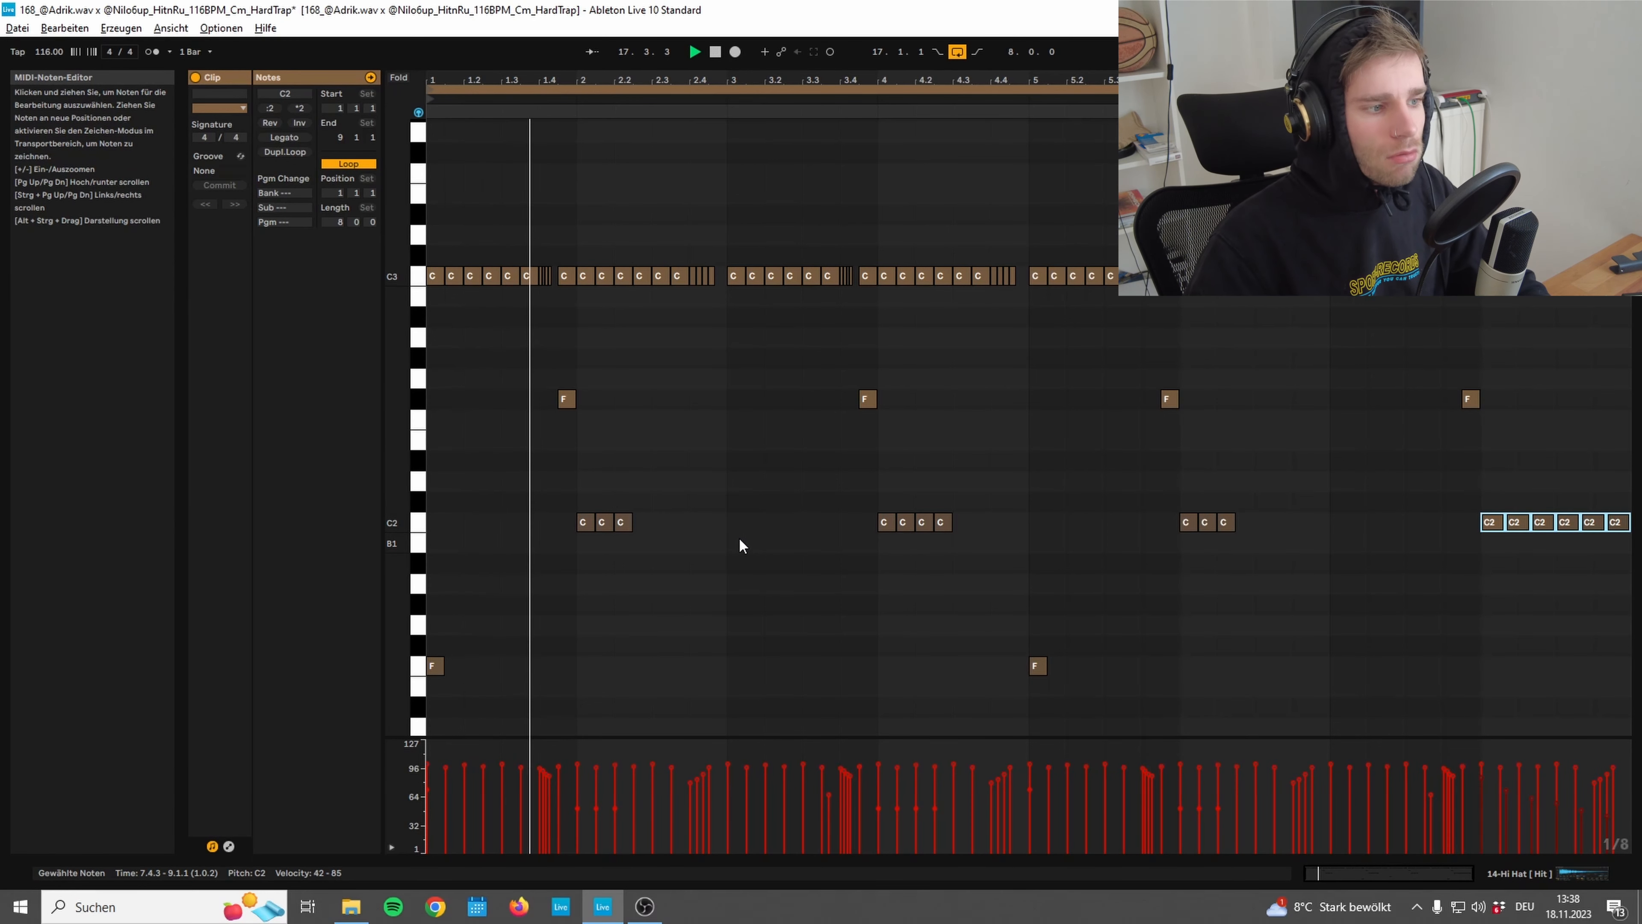
pyautogui.scroll(-1, 763, 504)
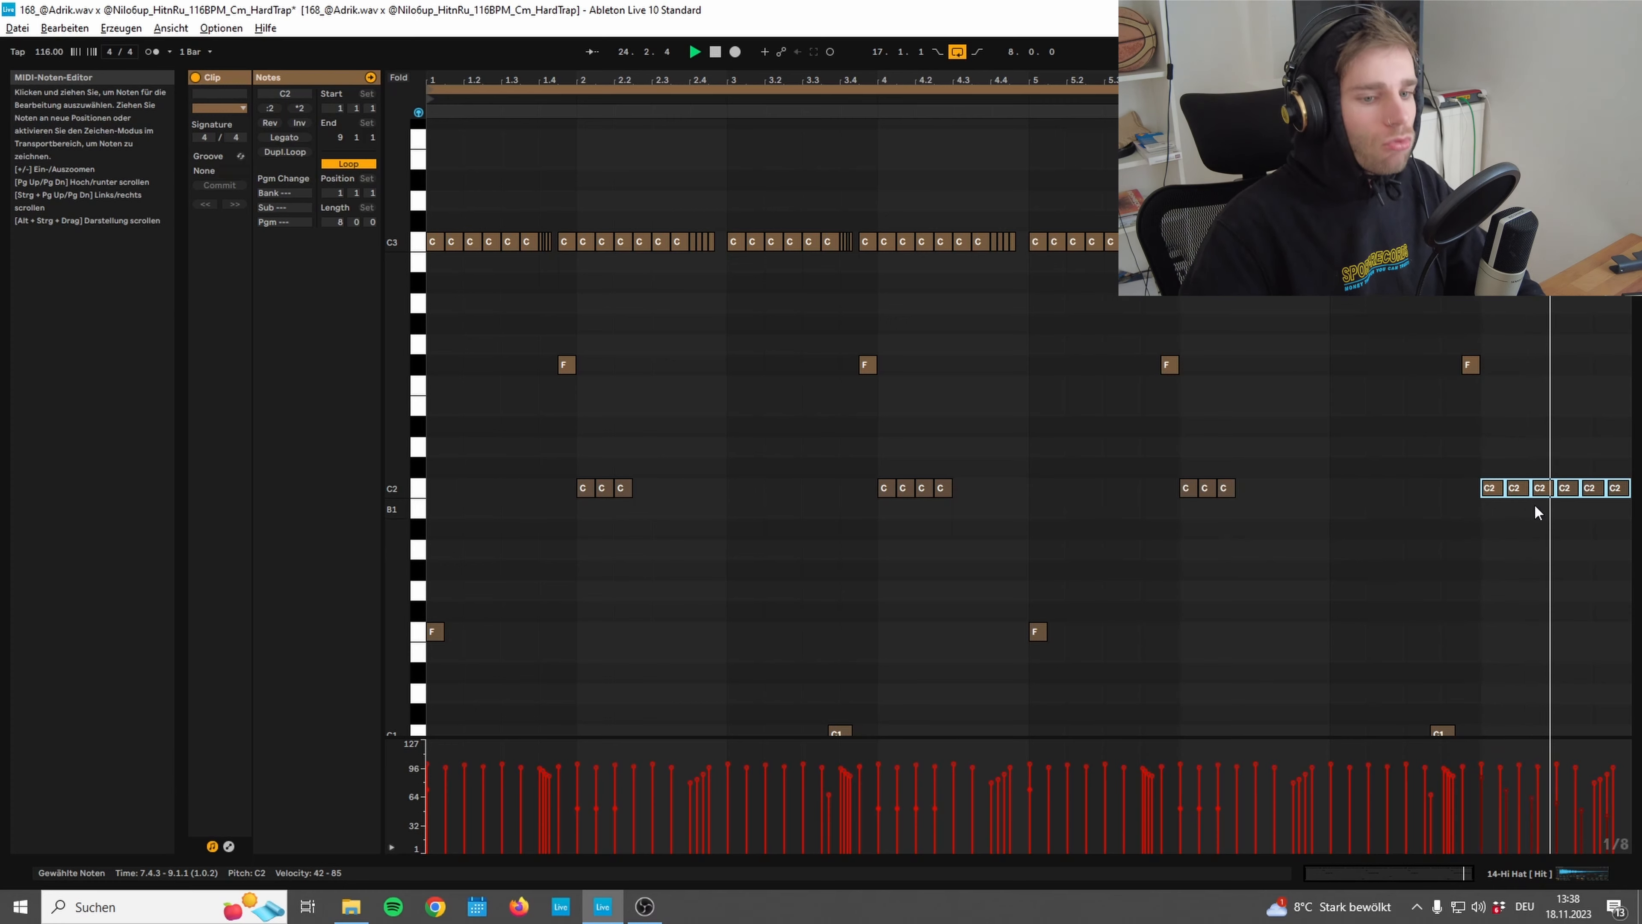
pyautogui.press('space')
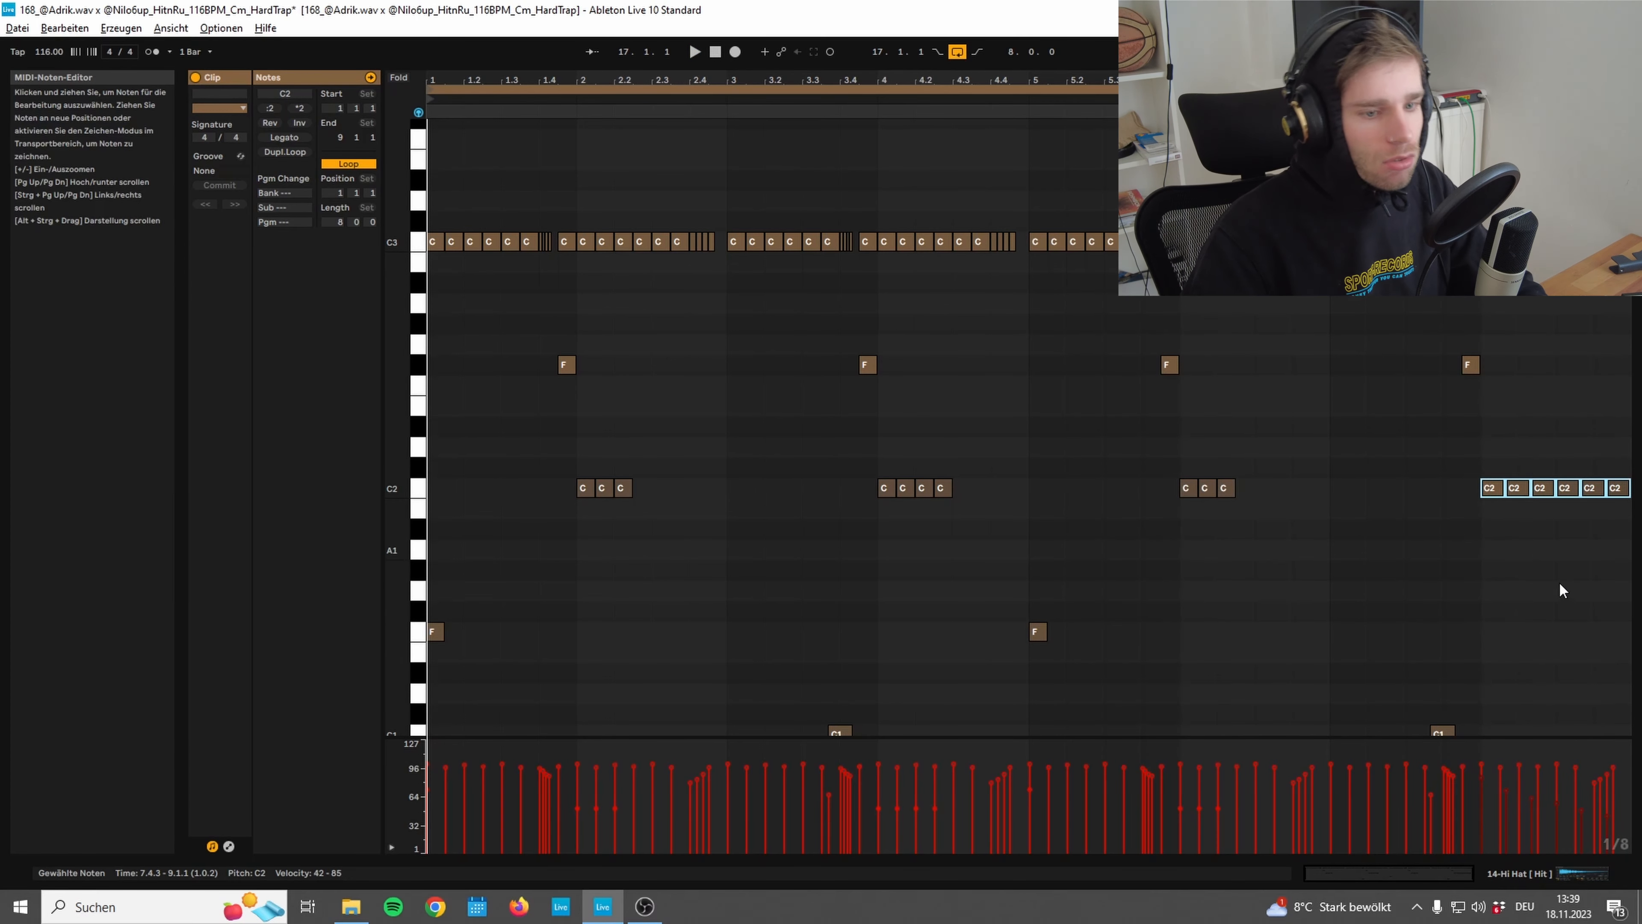
pyautogui.click(1573, 873)
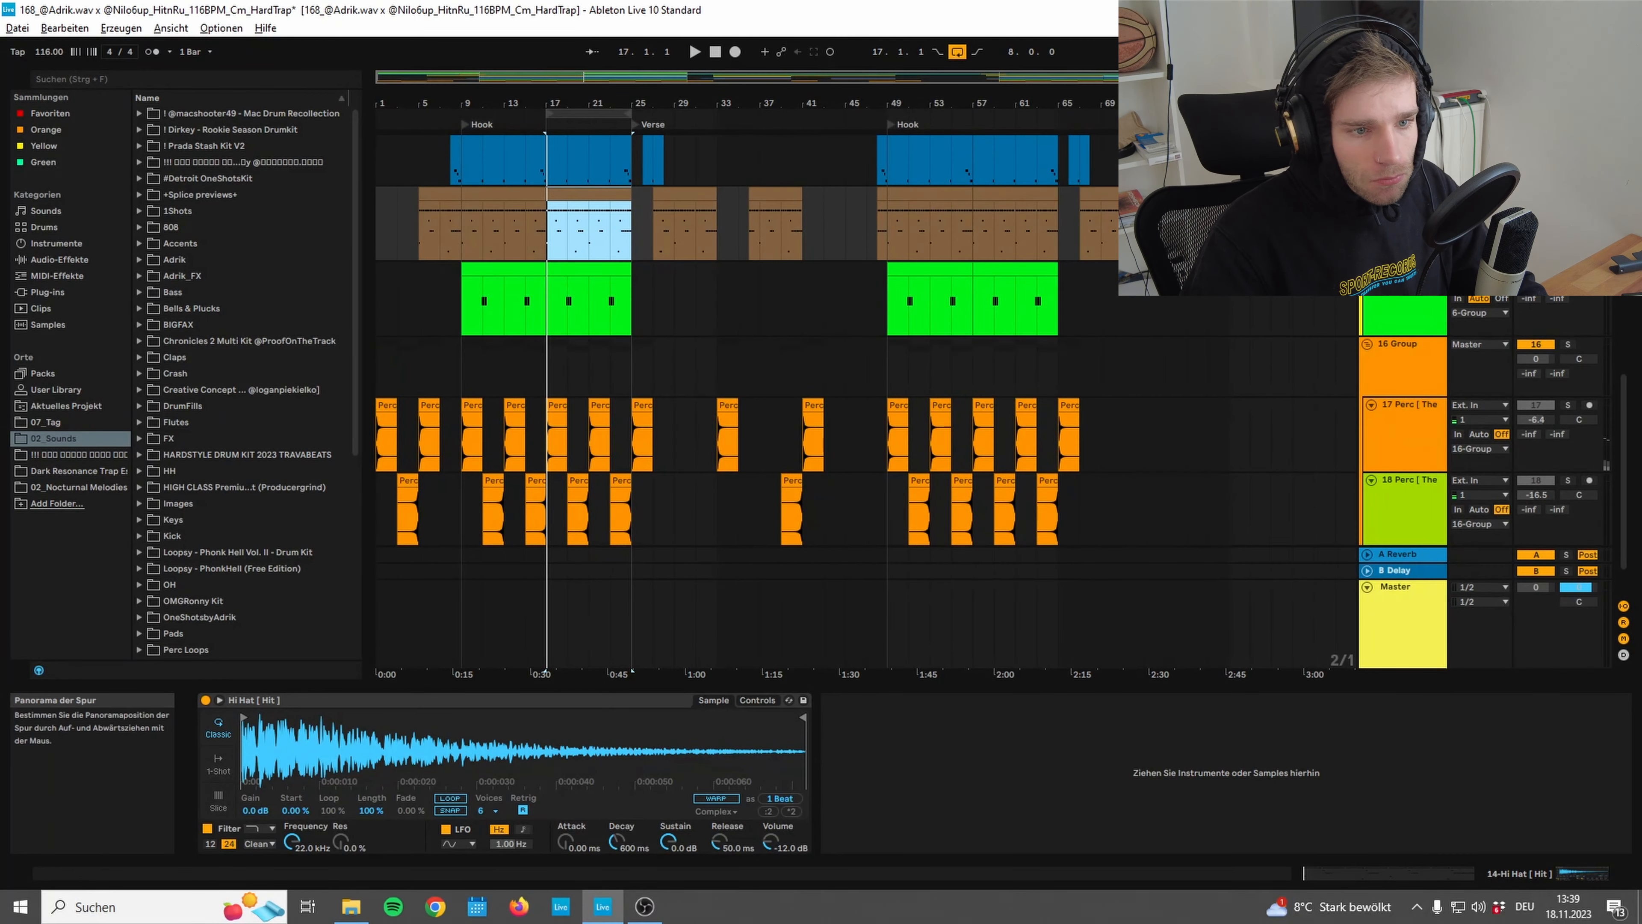
# Open the Perc [ Leek ] clip at bar 17 and play its pattern
pyautogui.doubleClick(615, 272)
pyautogui.click(578, 101)
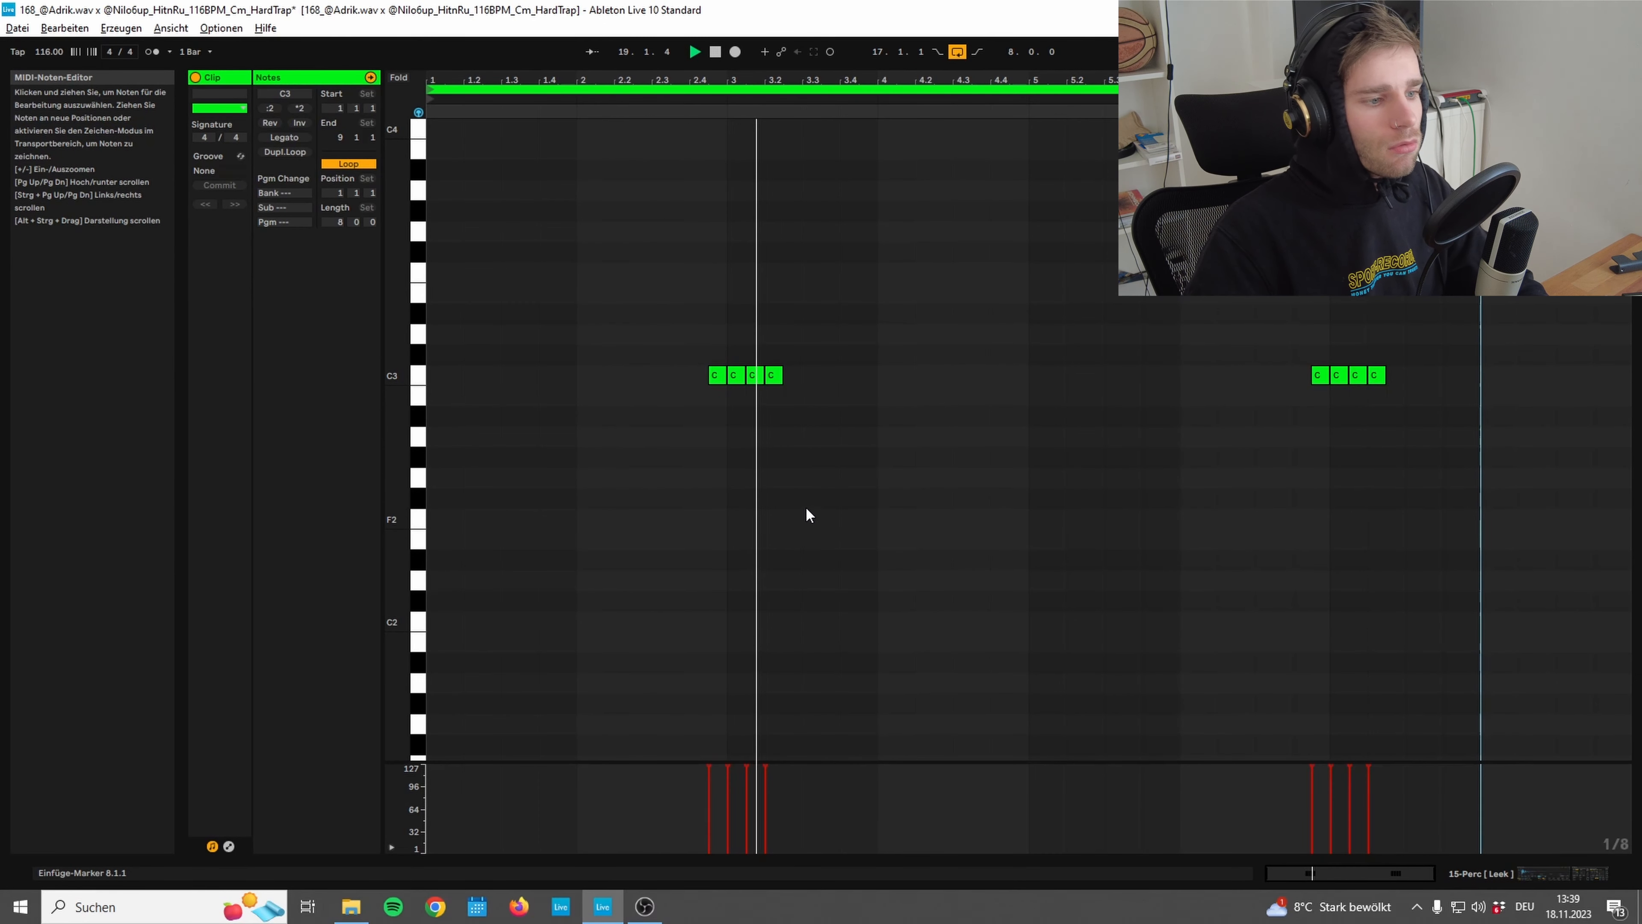
pyautogui.press('space')
# Highlight the first group of four C3 notes in the perc clip
pyautogui.click(1063, 492)
pyautogui.scroll(-2, 971, 416)
pyautogui.scroll(1, 971, 418)
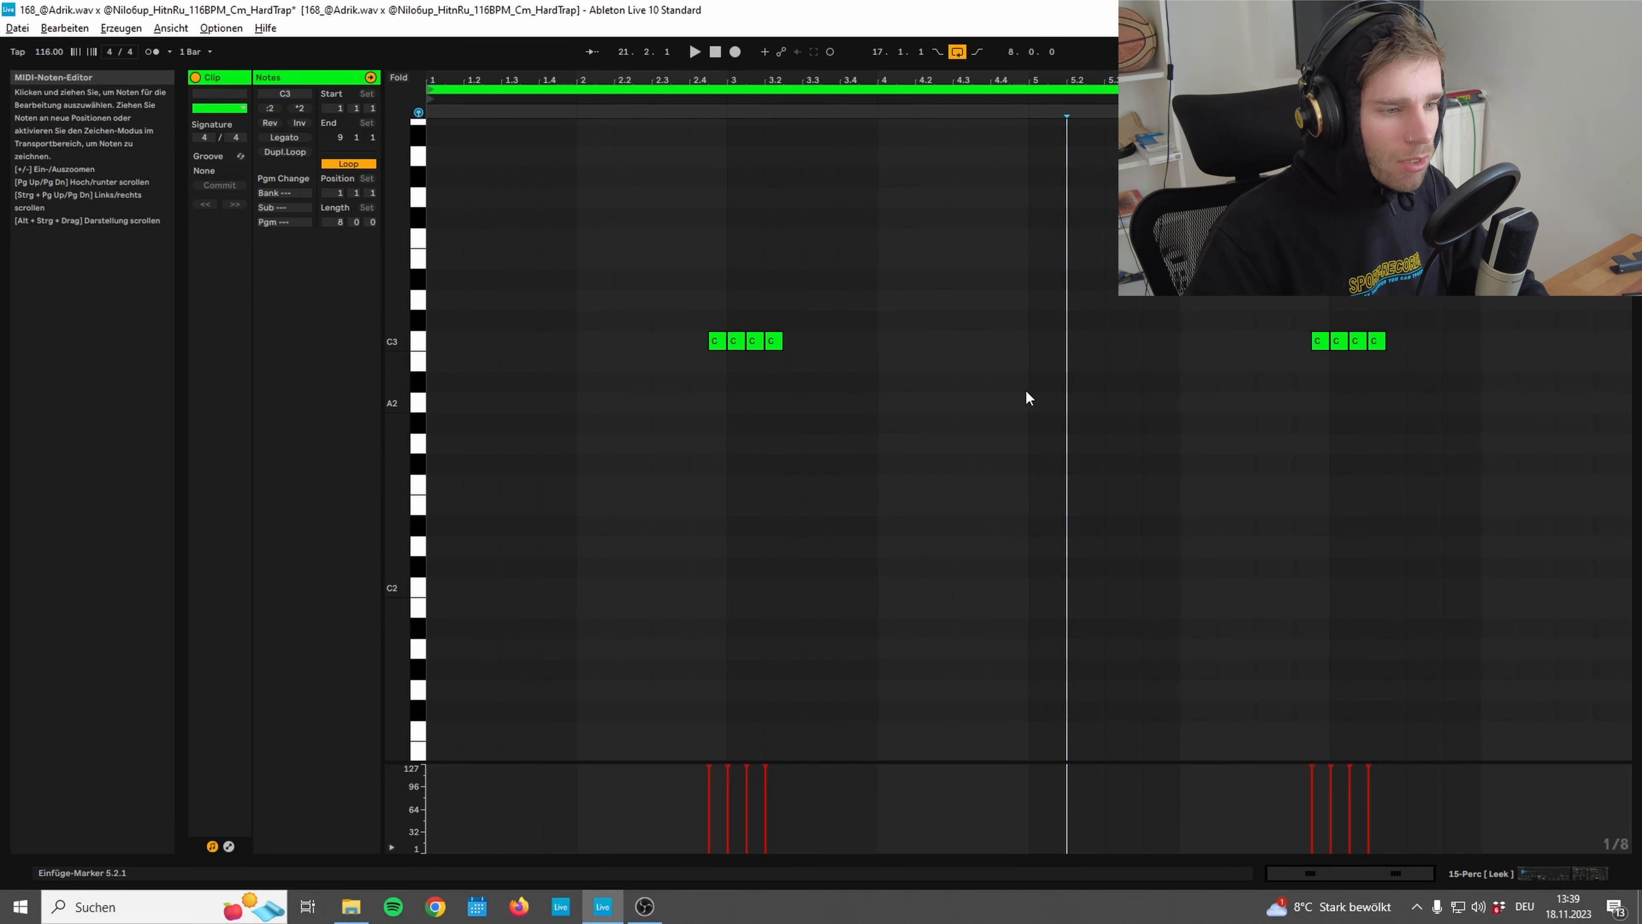
pyautogui.moveTo(1029, 393); pyautogui.dragTo(209, 315)
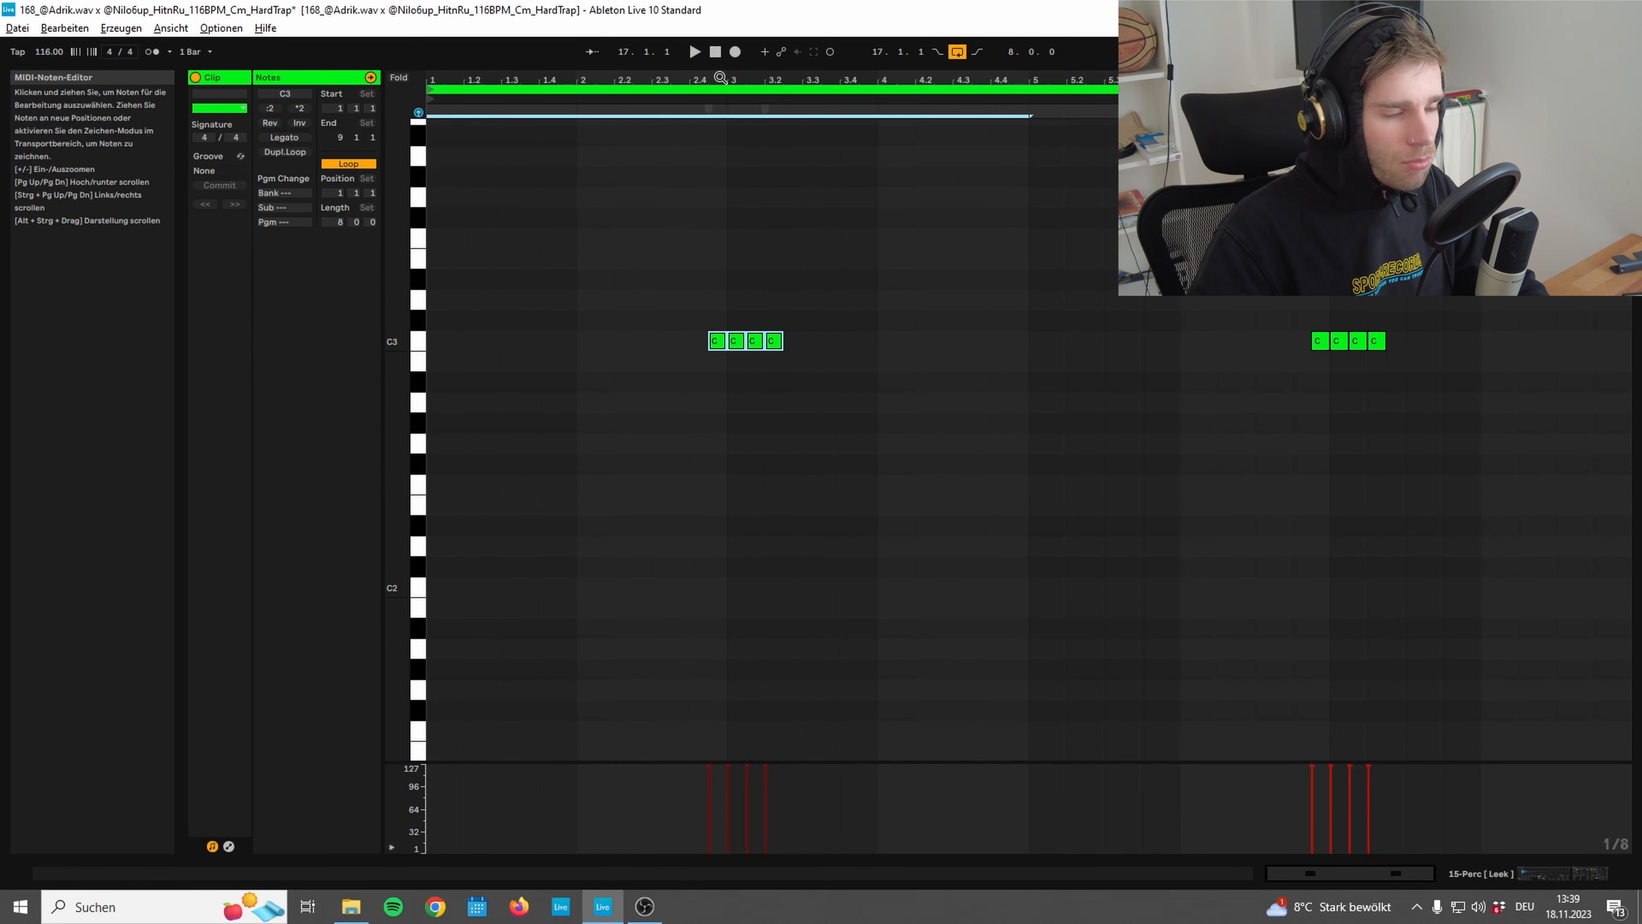
# Place the insert marker at bar 3 and at bar 5 of the perc clip, and return to its device chain
pyautogui.click(729, 123)
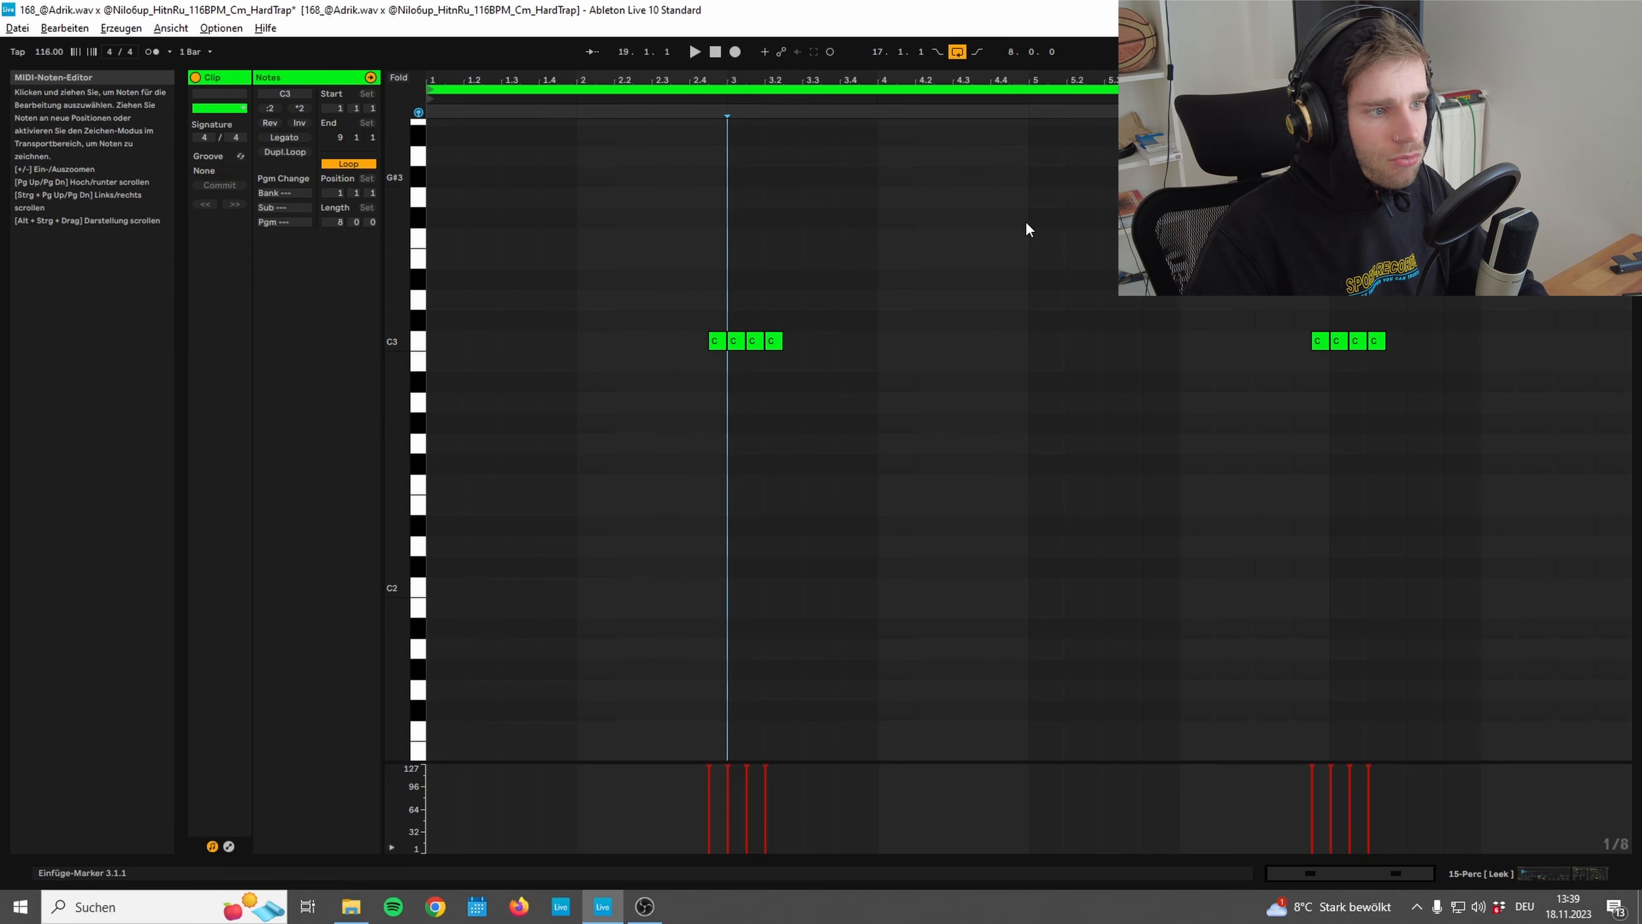
pyautogui.click(1035, 136)
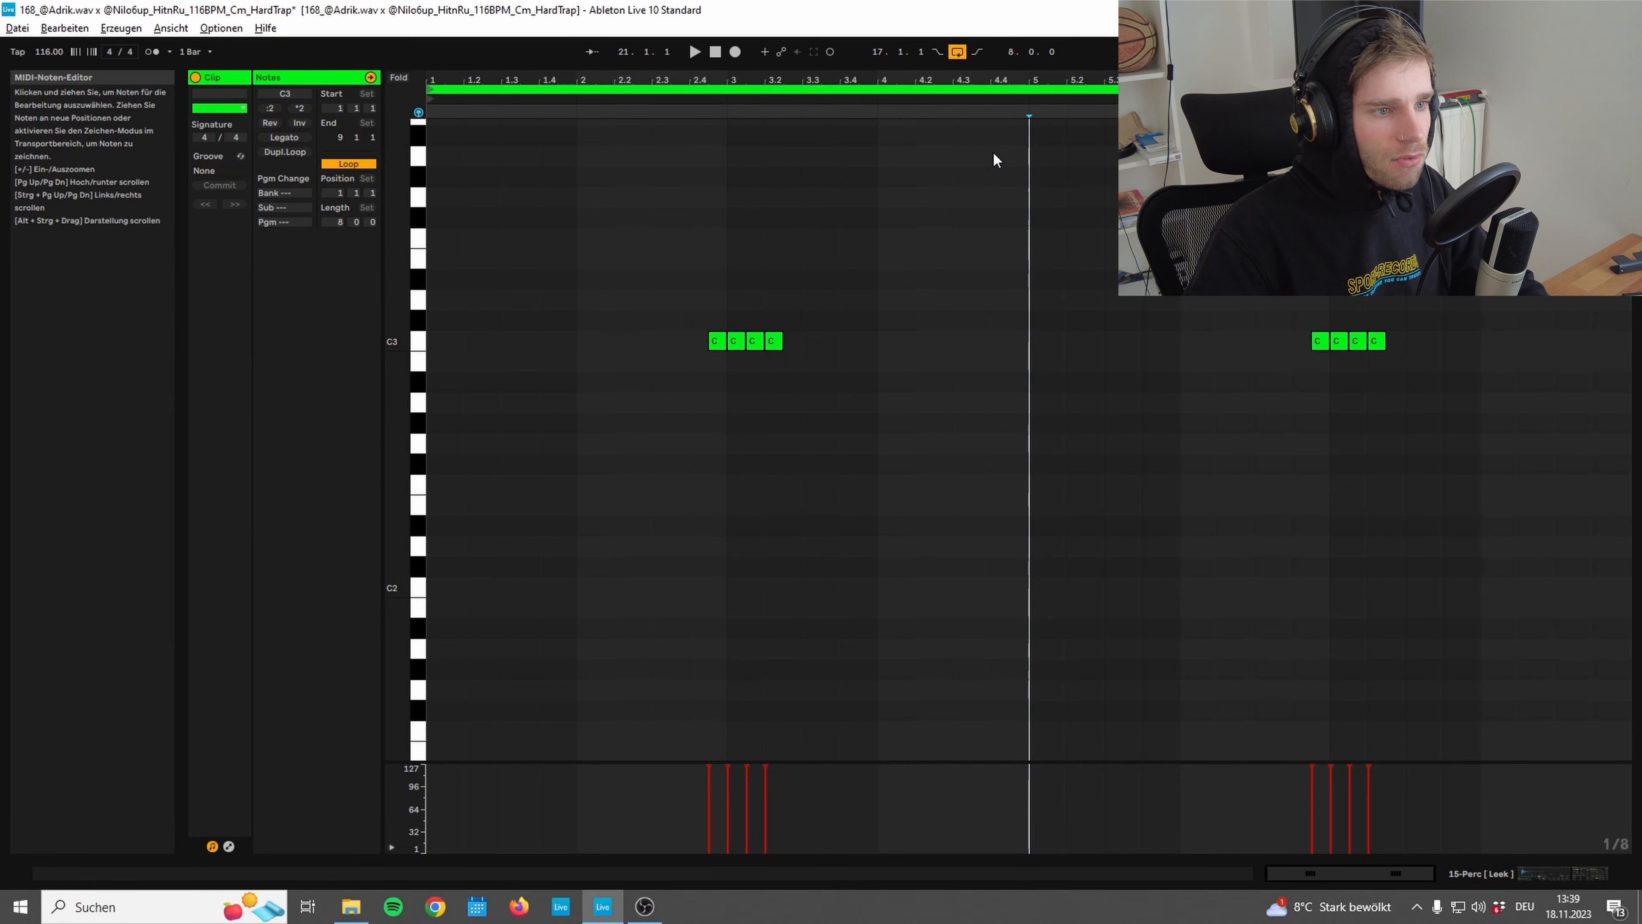
pyautogui.scroll(1, 589, 349)
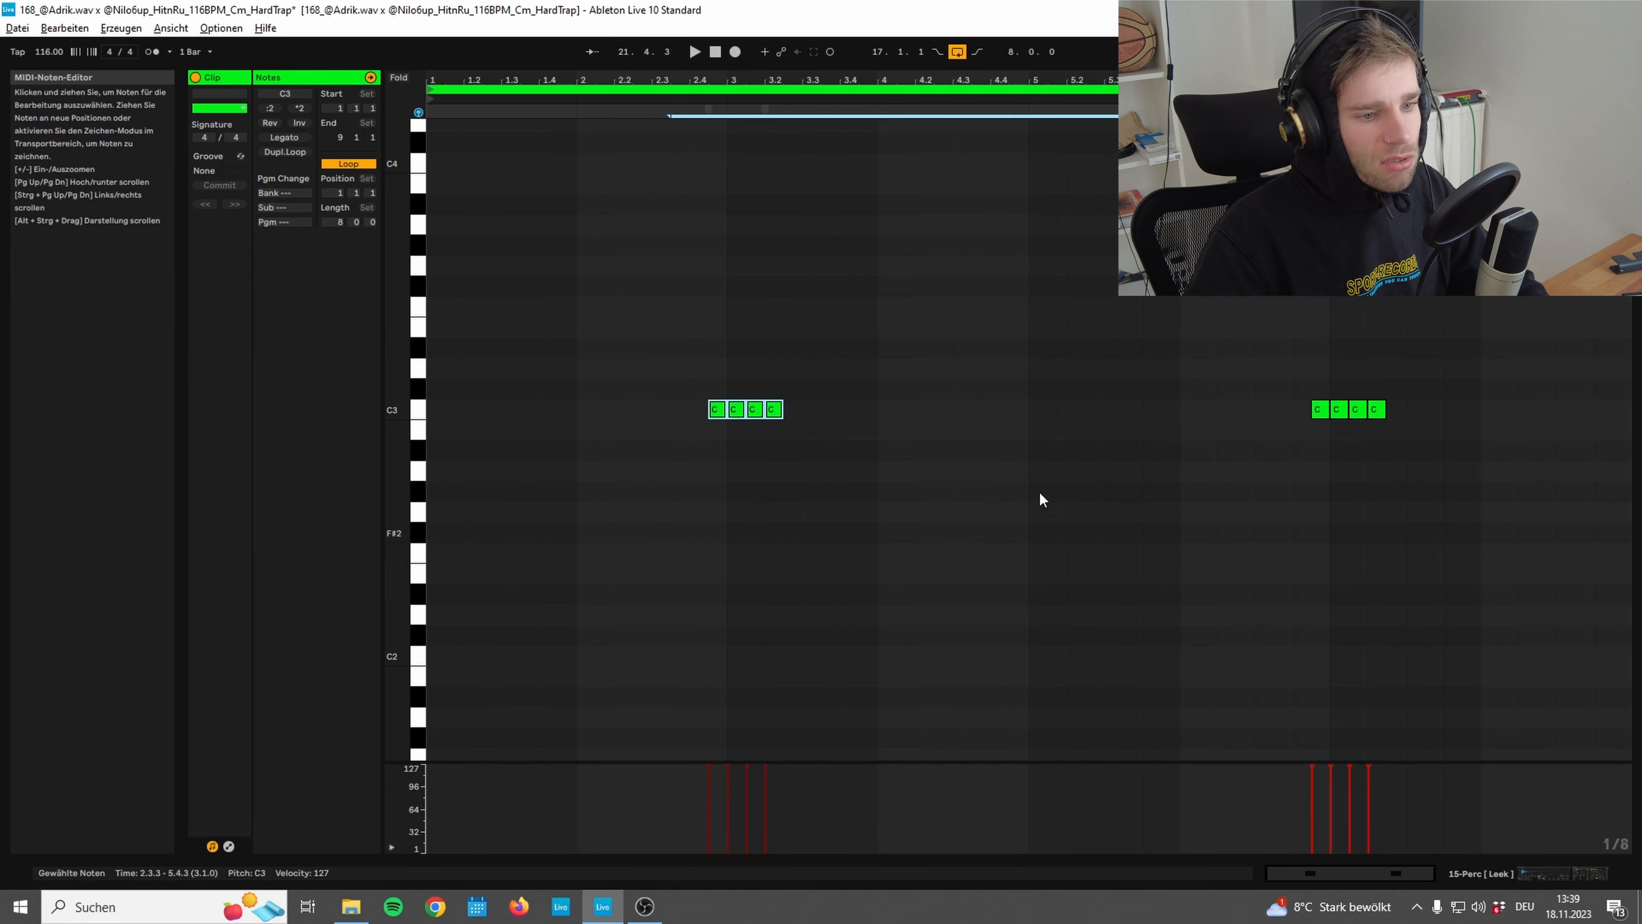
pyautogui.click(1557, 872)
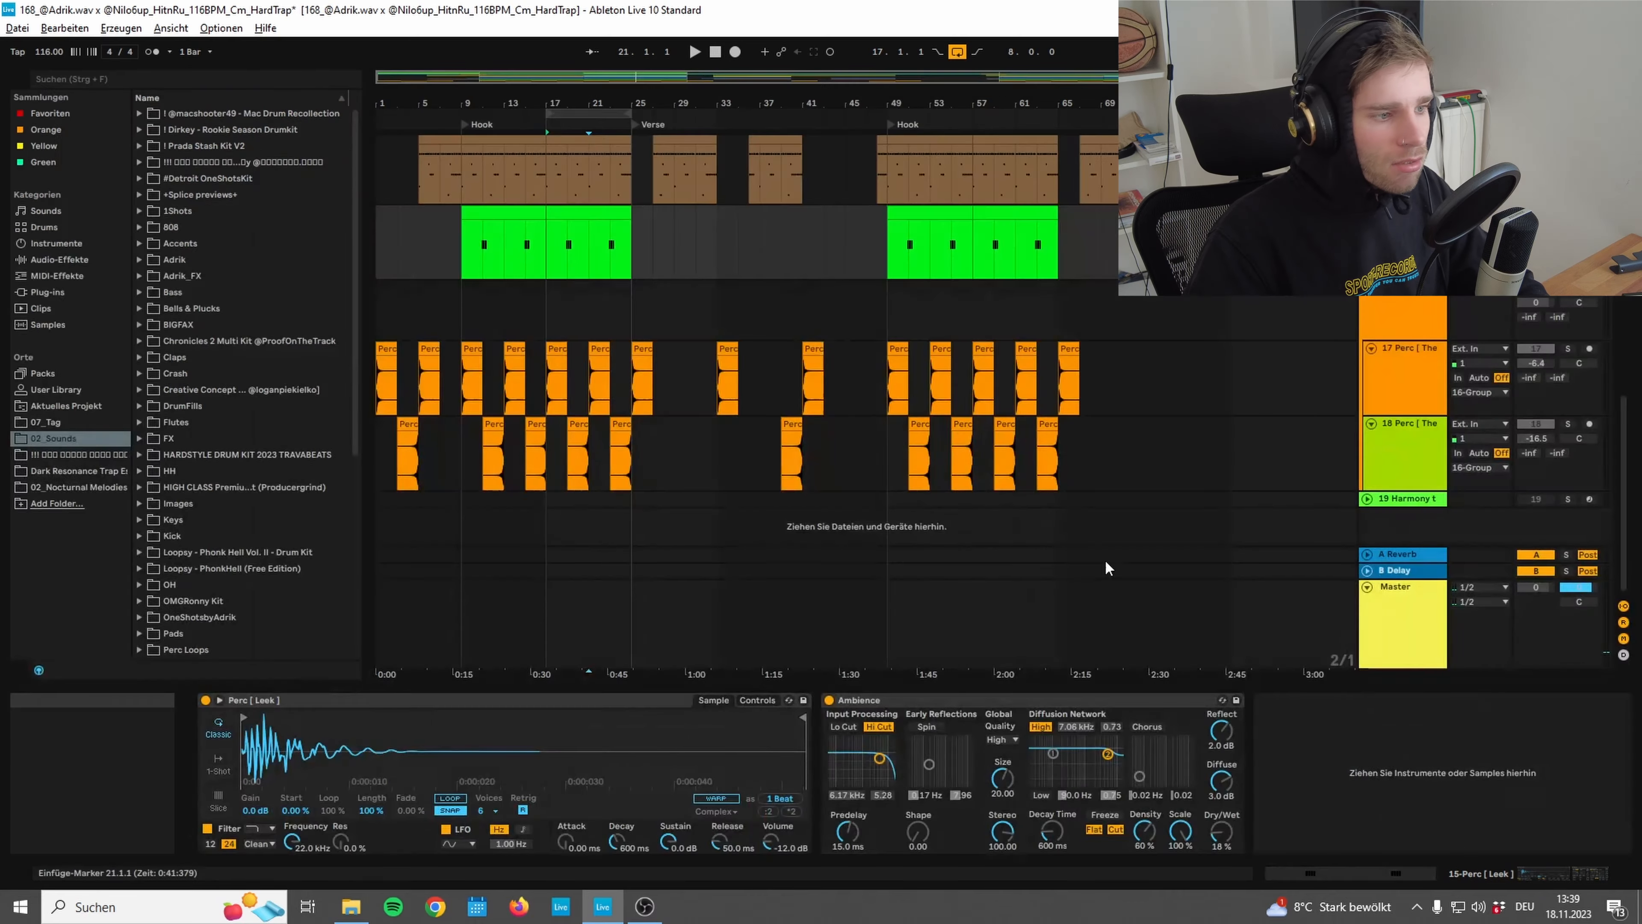
# Reopen the Perc [ Leek ] clip at bar 17, highlight its first four C3 notes, and return to the device chain
pyautogui.scroll(1, 806, 374)
pyautogui.doubleClick(590, 279)
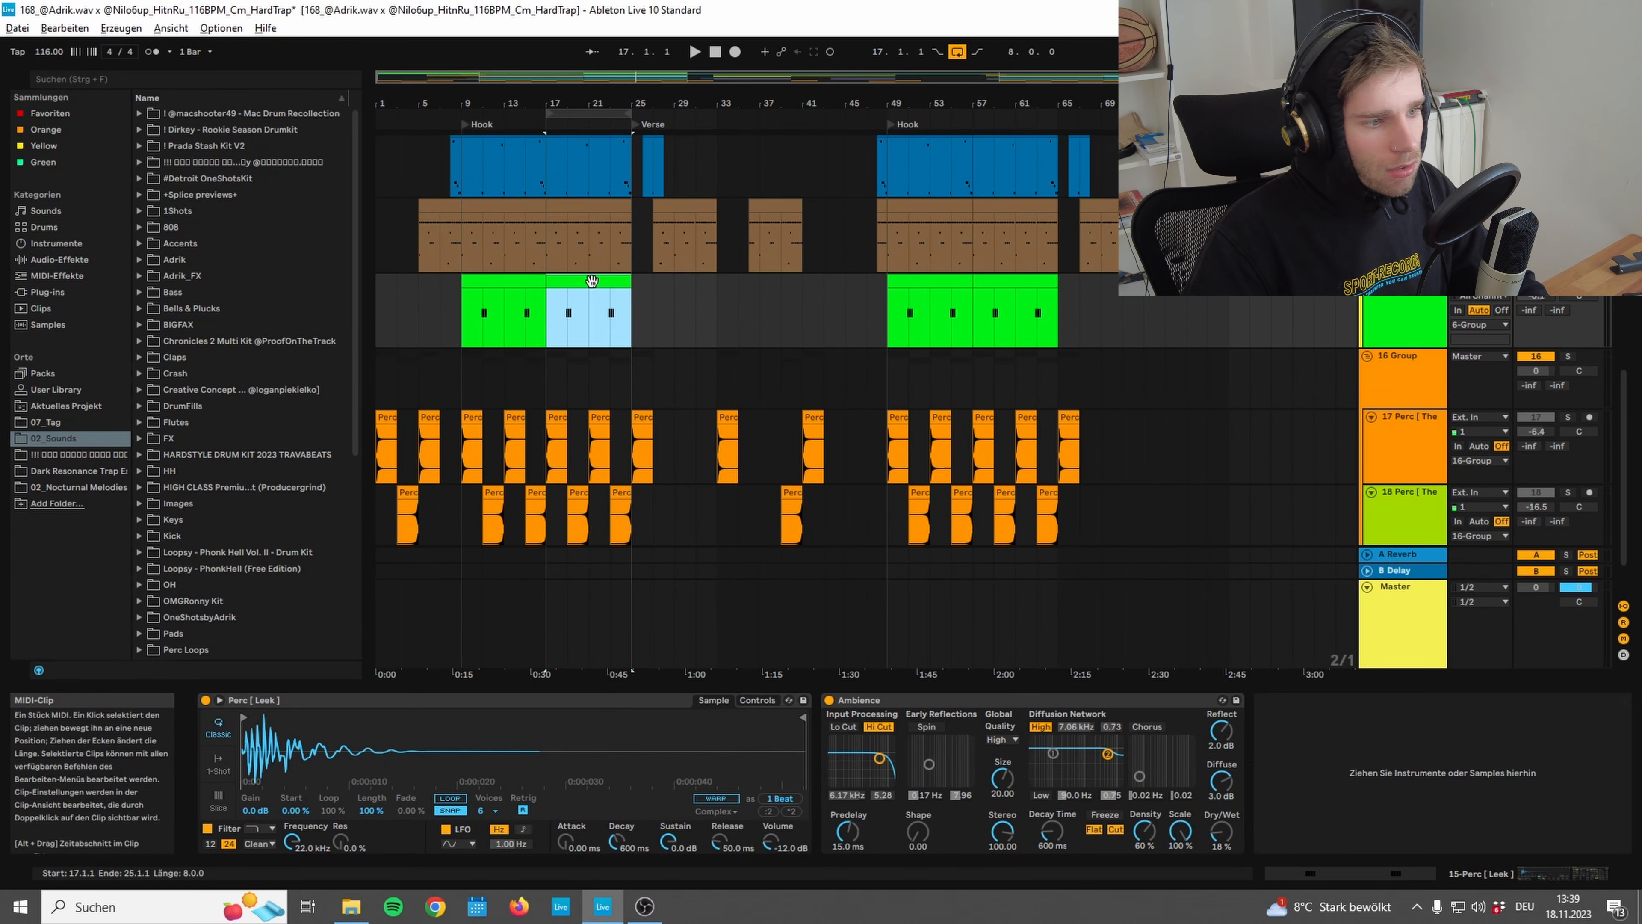
pyautogui.moveTo(654, 352); pyautogui.dragTo(865, 510)
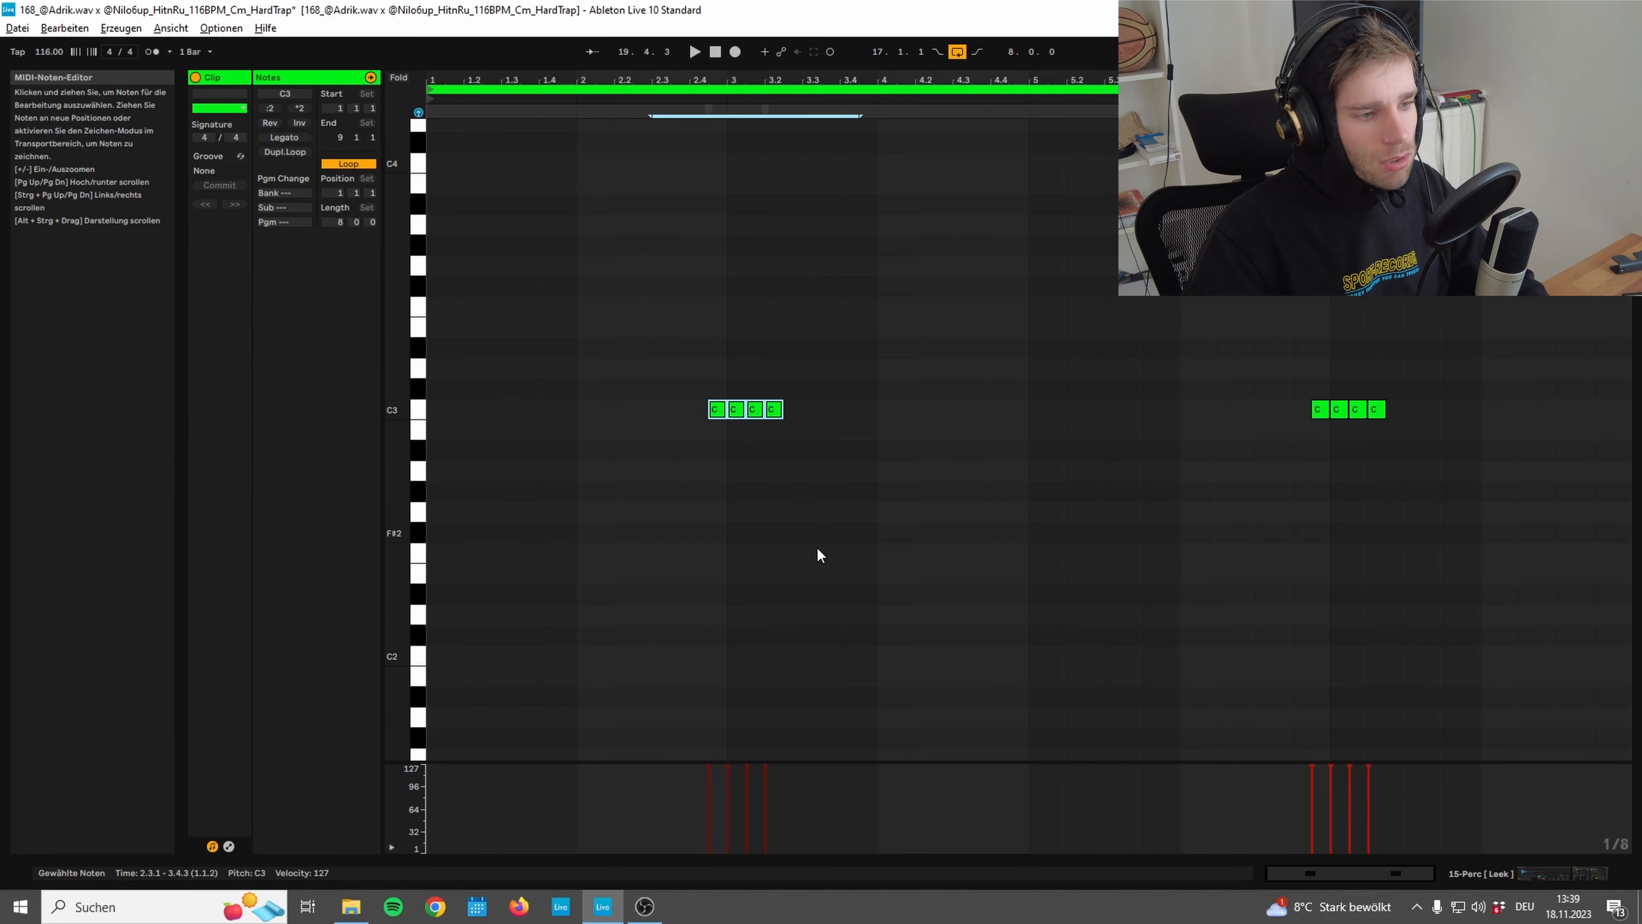
pyautogui.click(1104, 504)
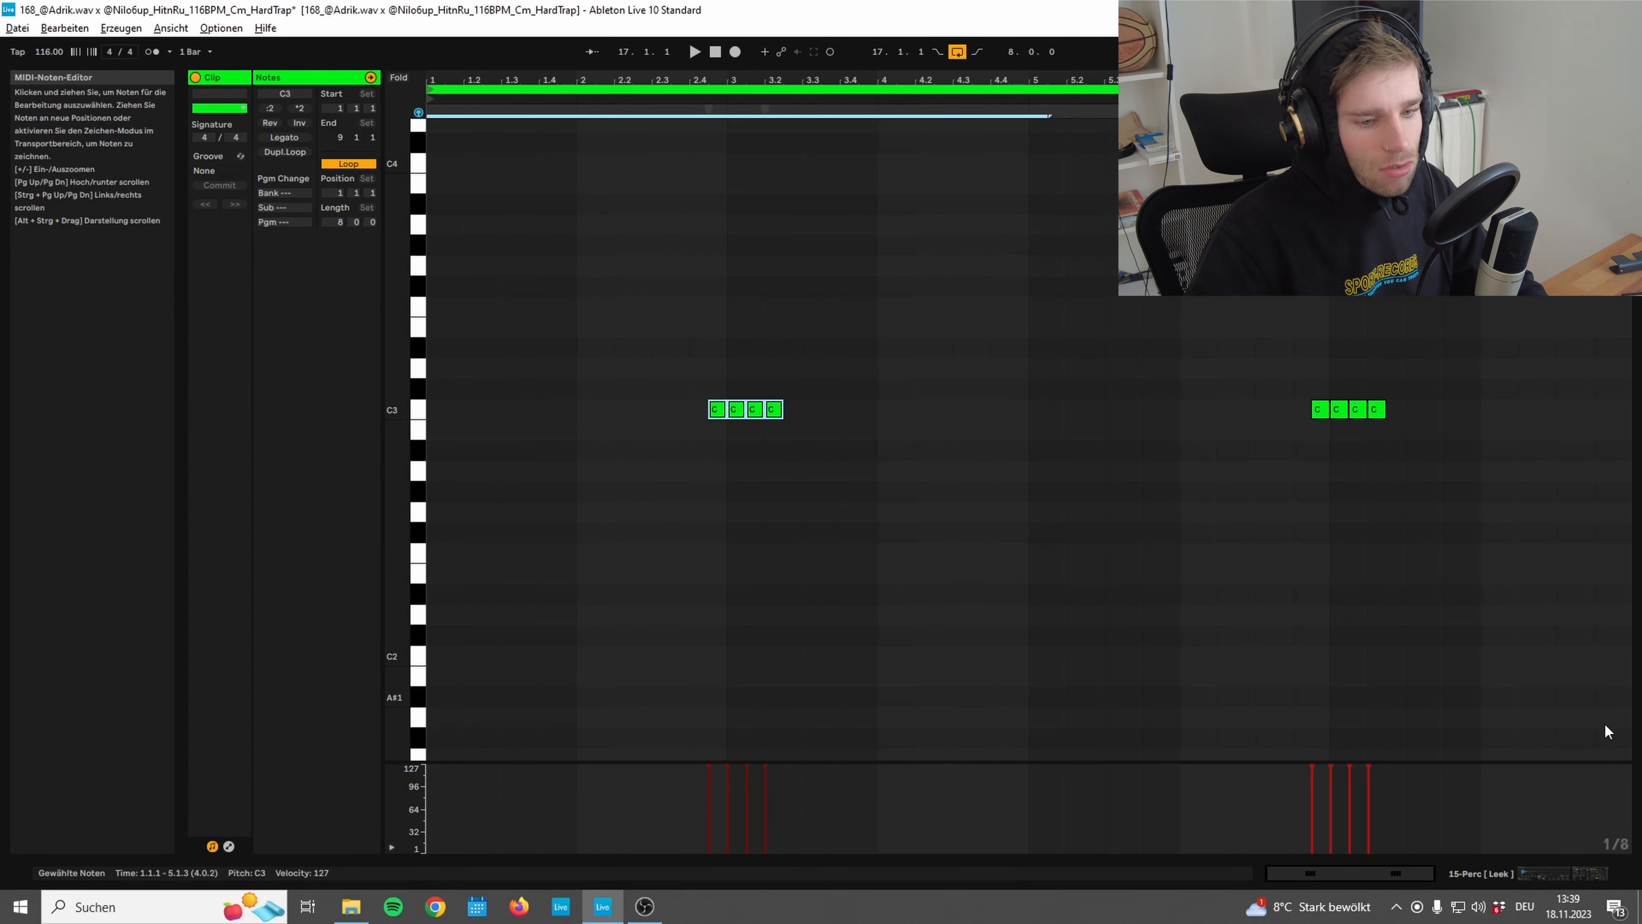
pyautogui.click(1577, 868)
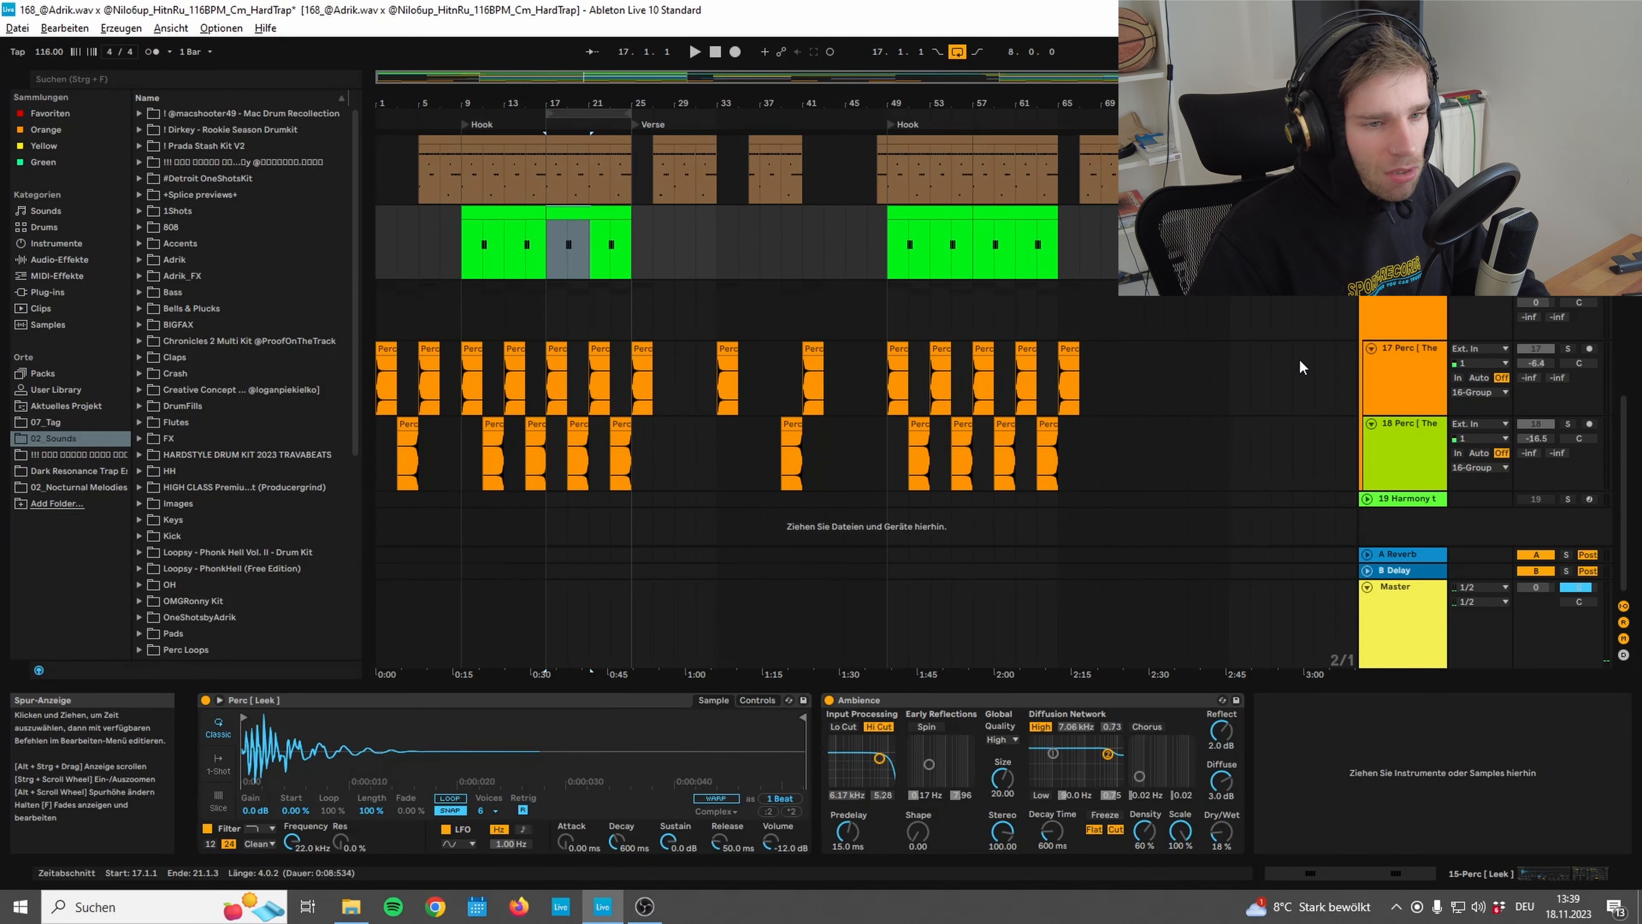
# Activate percussion tracks 17 and 18 in 16 Group and display the effect chain of track 17
pyautogui.click(1536, 348)
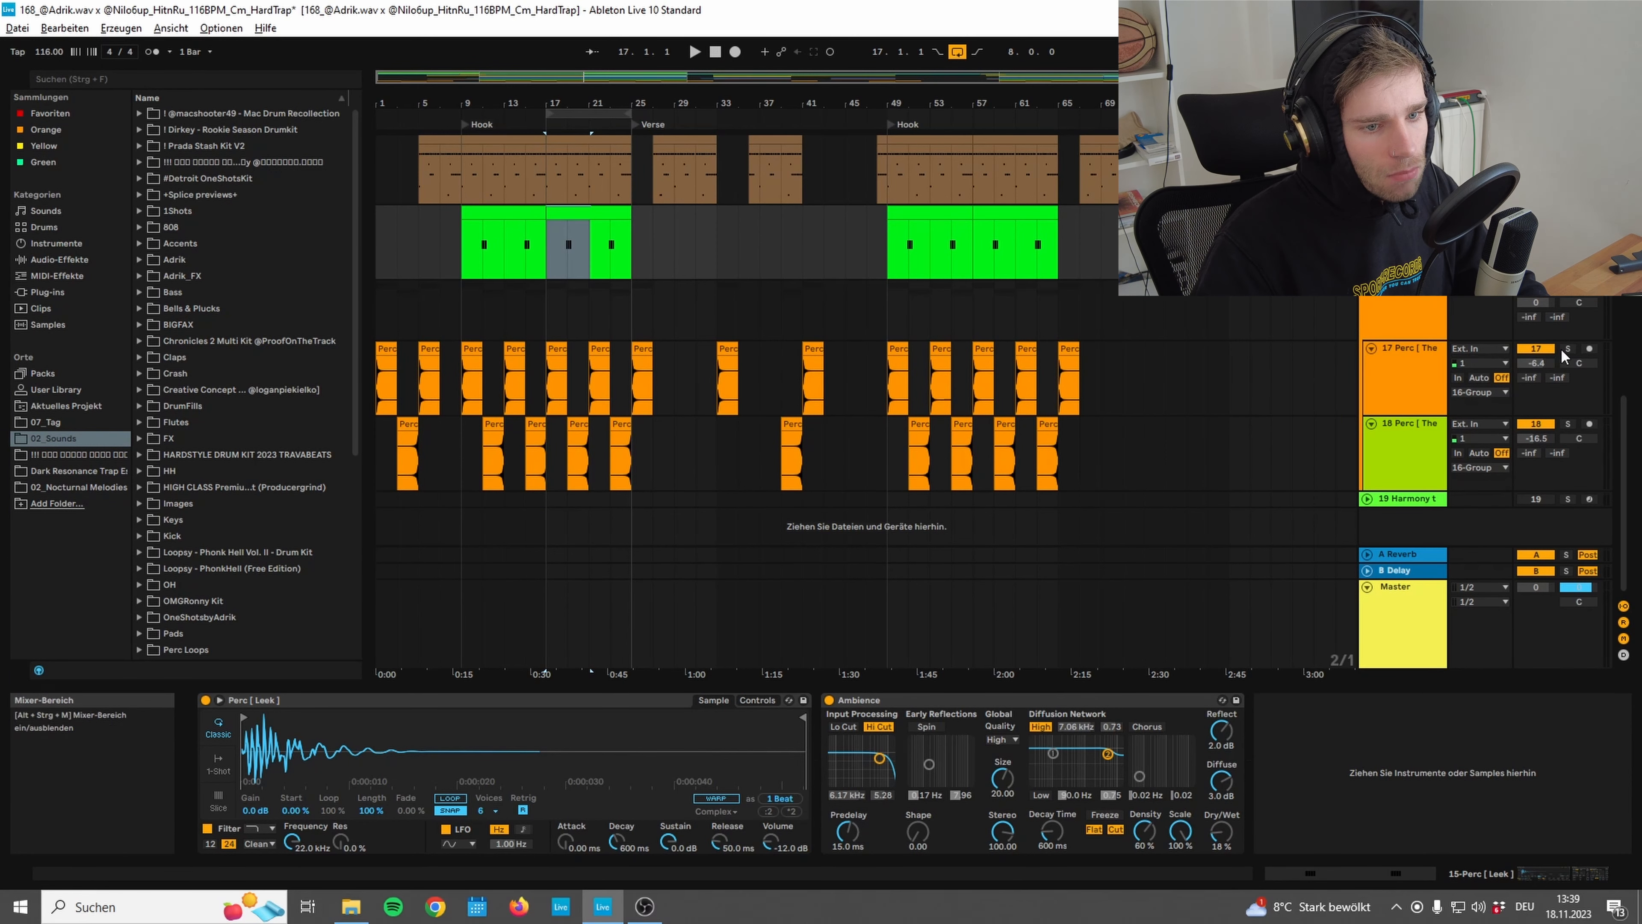
pyautogui.click(1419, 324)
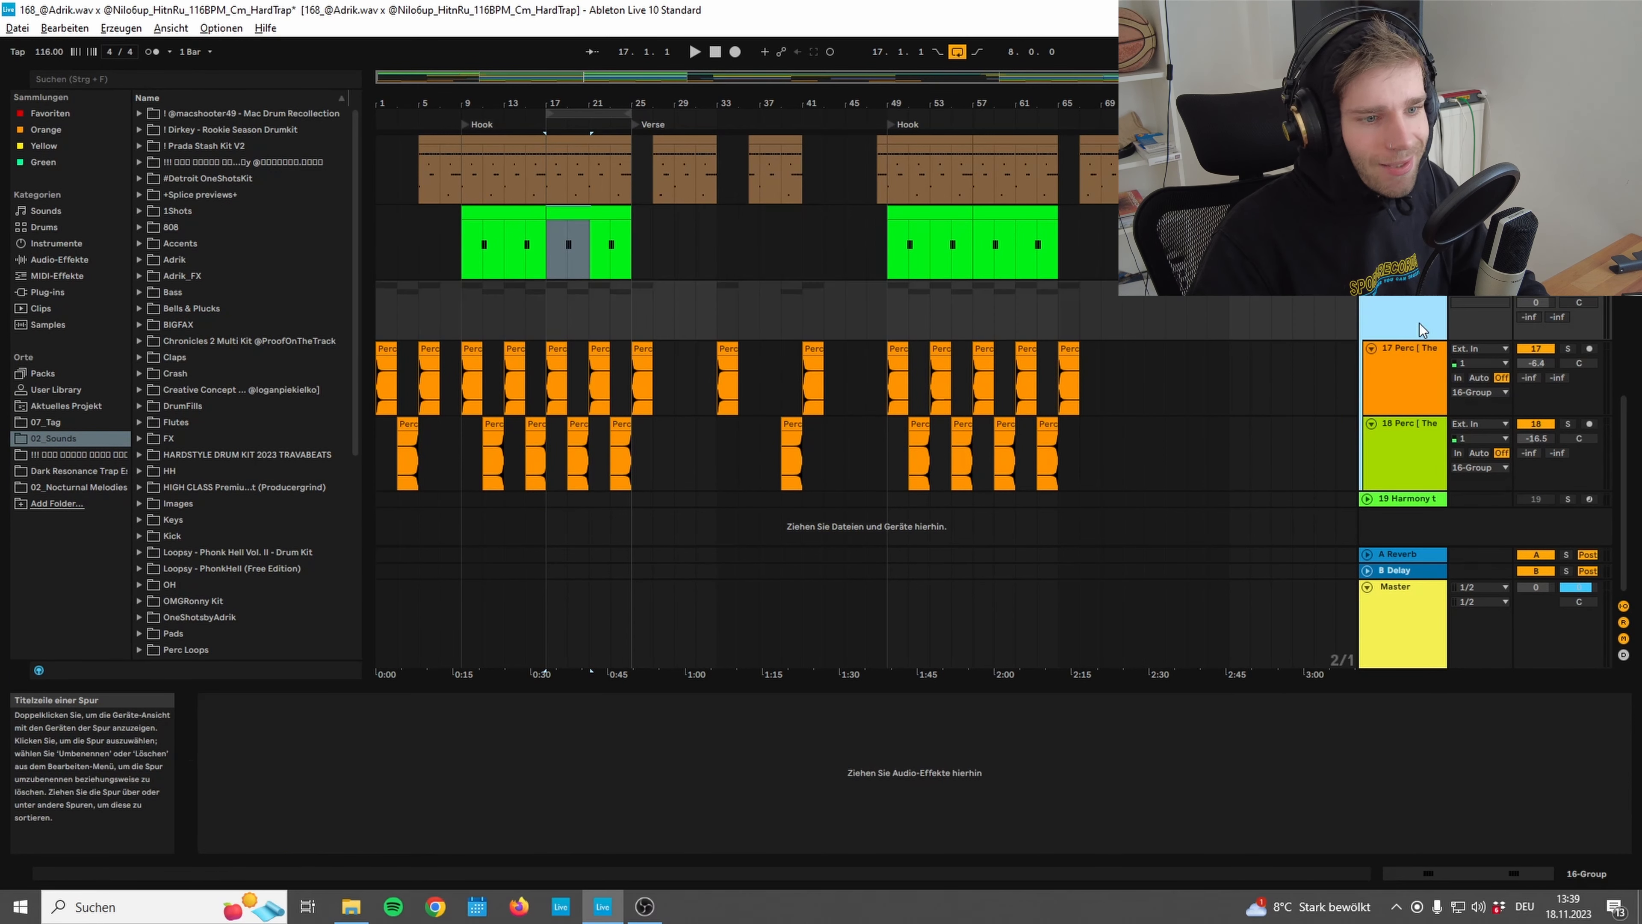
pyautogui.click(1412, 395)
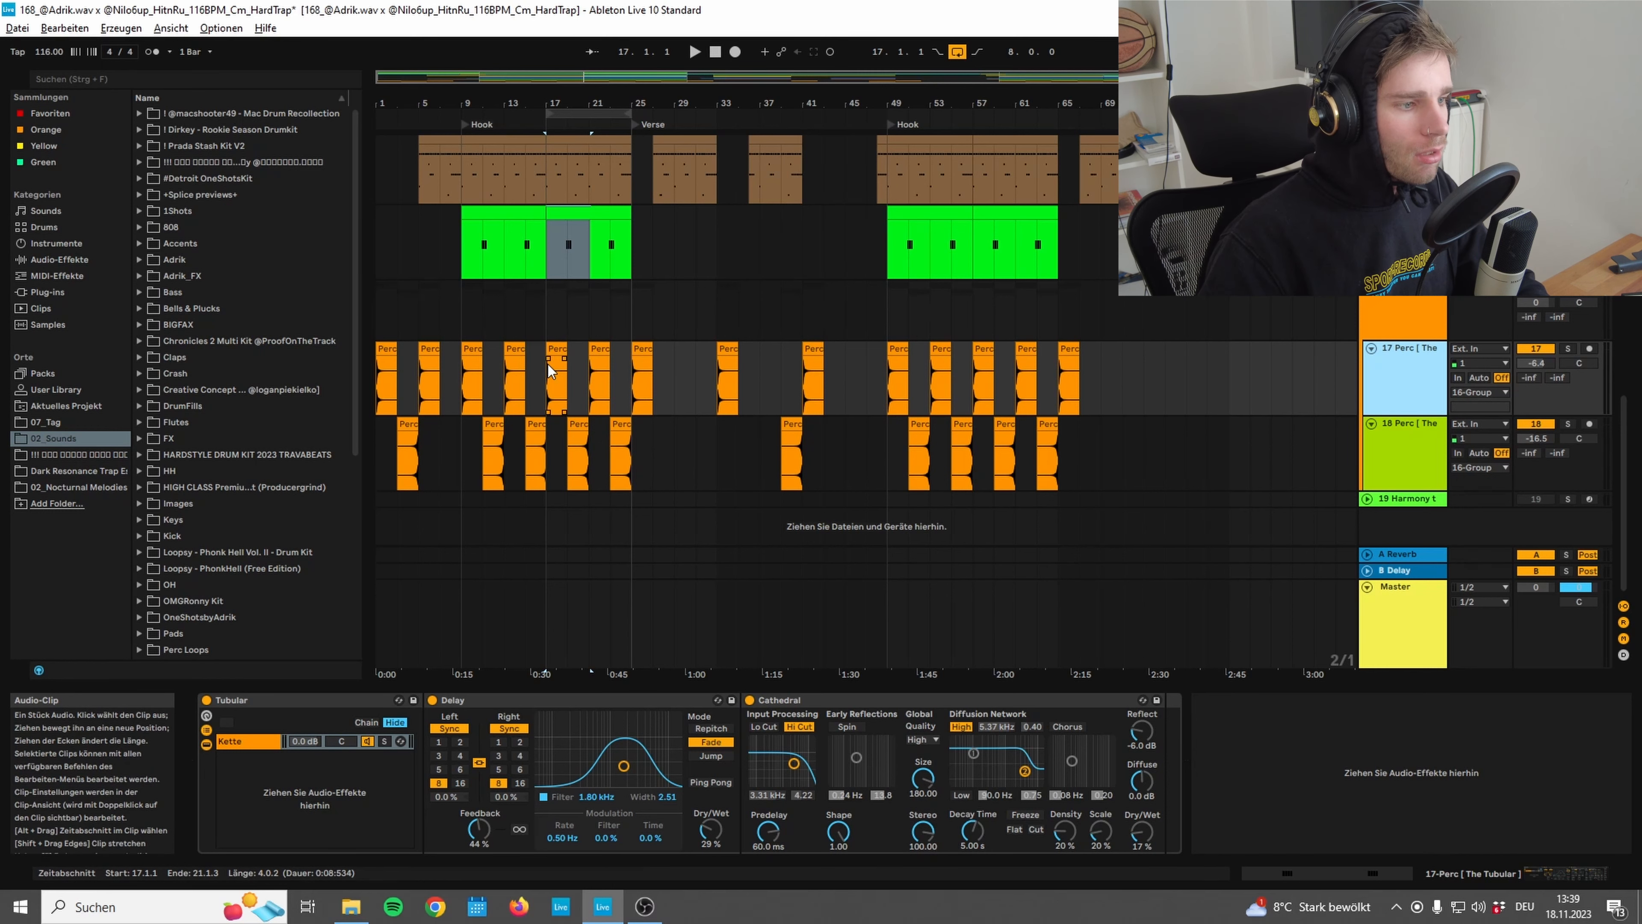
# Select bars 15 to 19 across the two Tubular percussion tracks and play their alternating clips
pyautogui.click(539, 424)
pyautogui.click(533, 430)
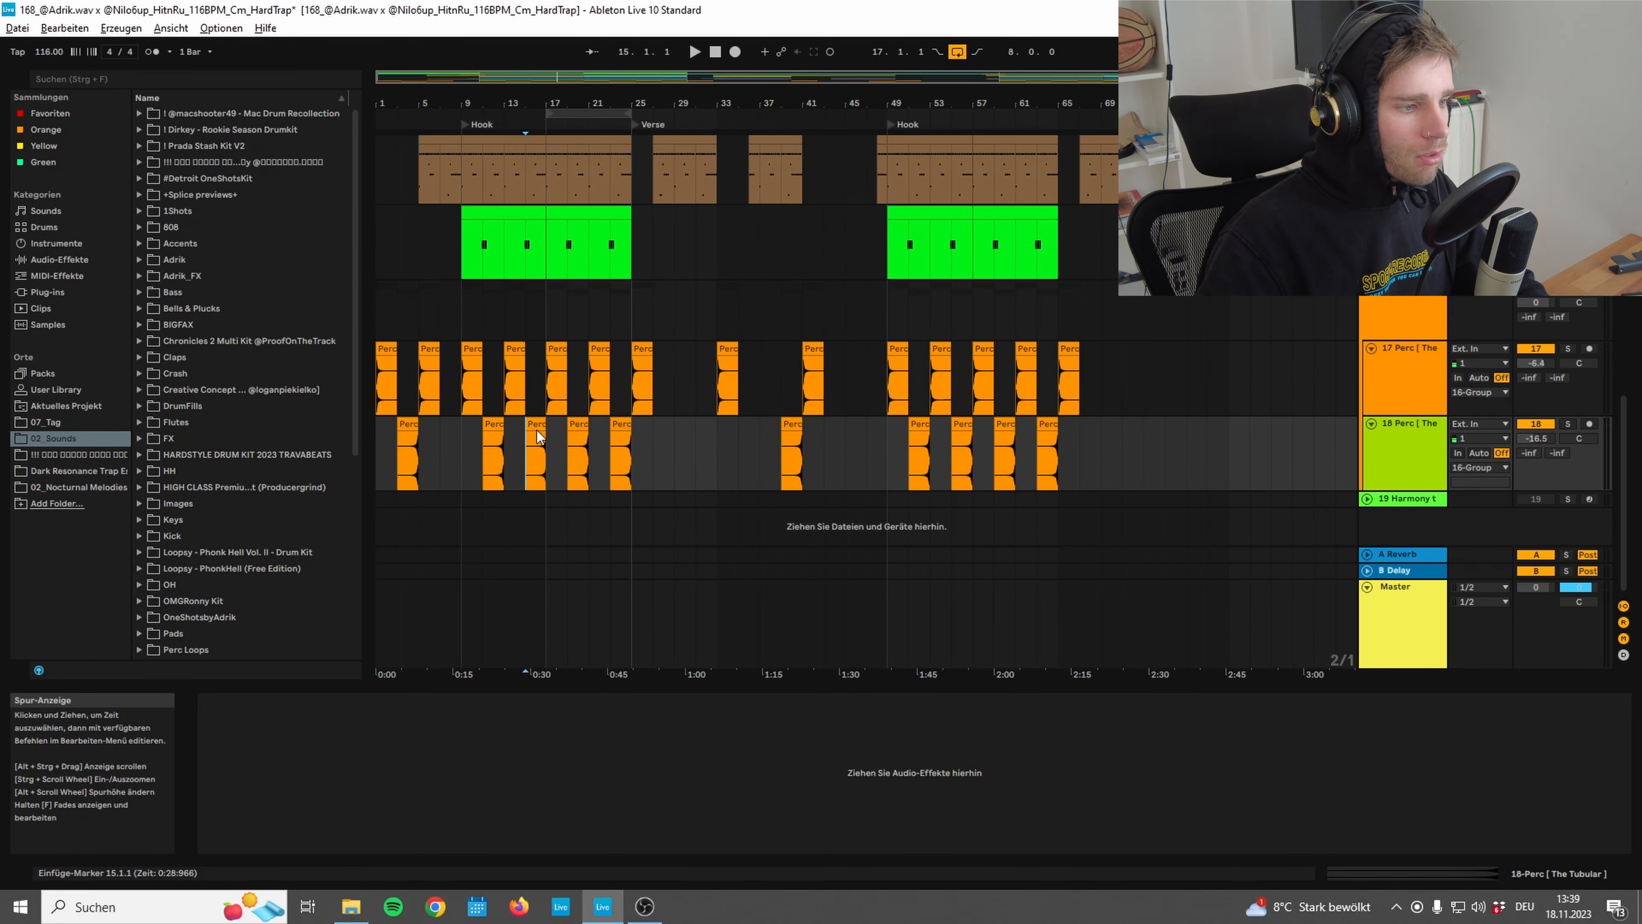
pyautogui.moveTo(566, 430); pyautogui.dragTo(570, 353)
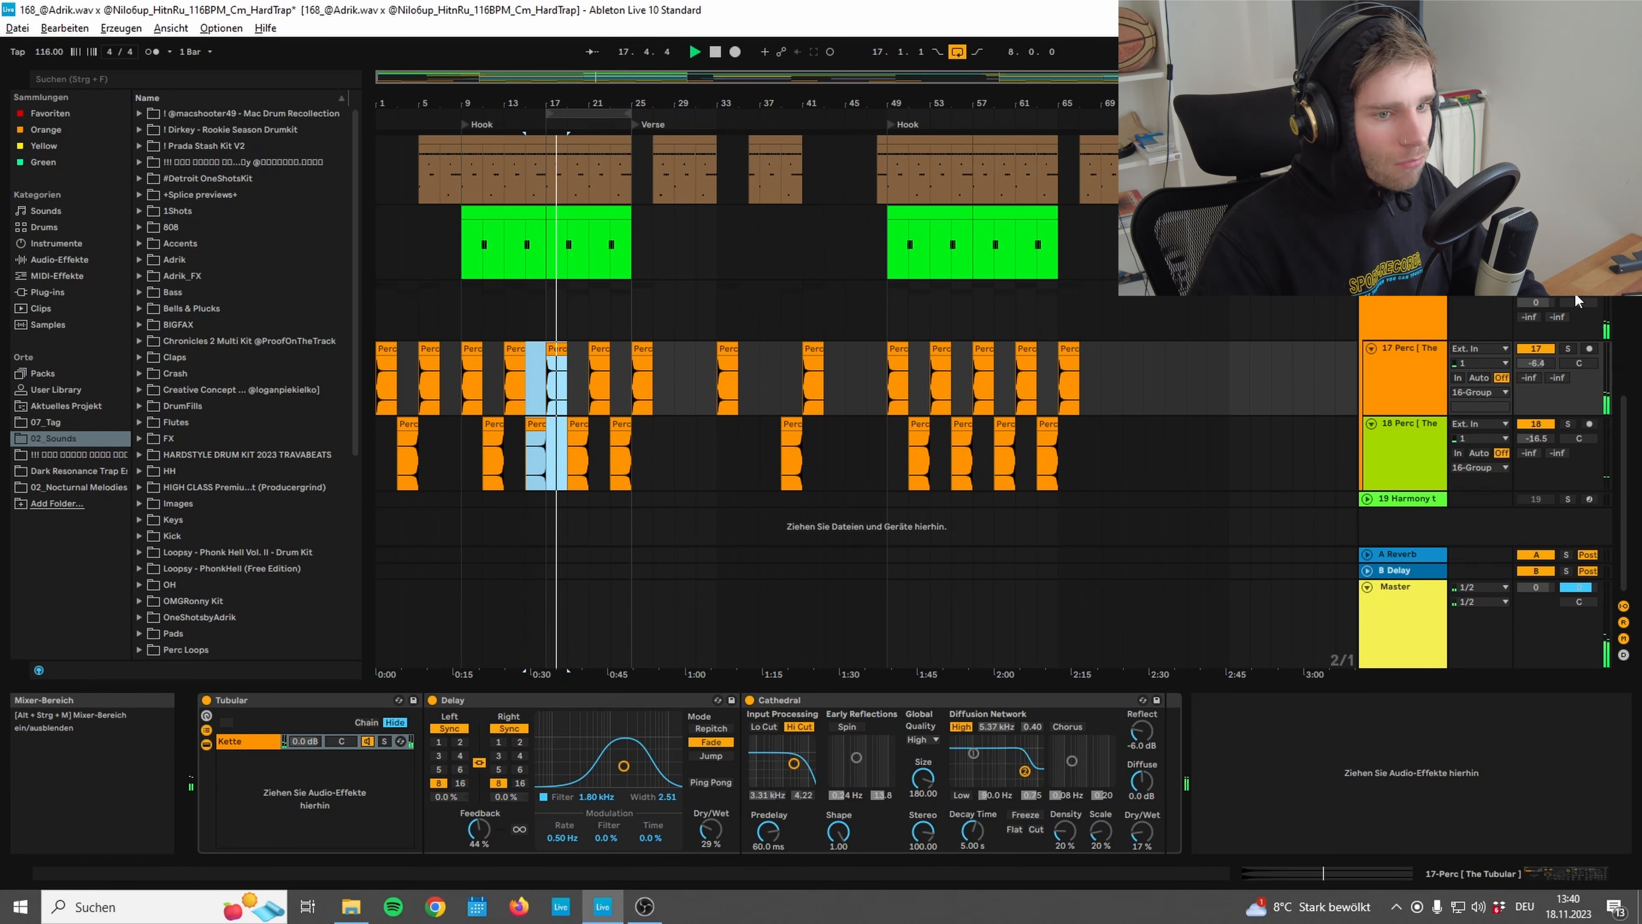
pyautogui.click(1107, 449)
# Display the [808] Glory sampler on track 13 and solo 11 Group
pyautogui.scroll(5, 1491, 360)
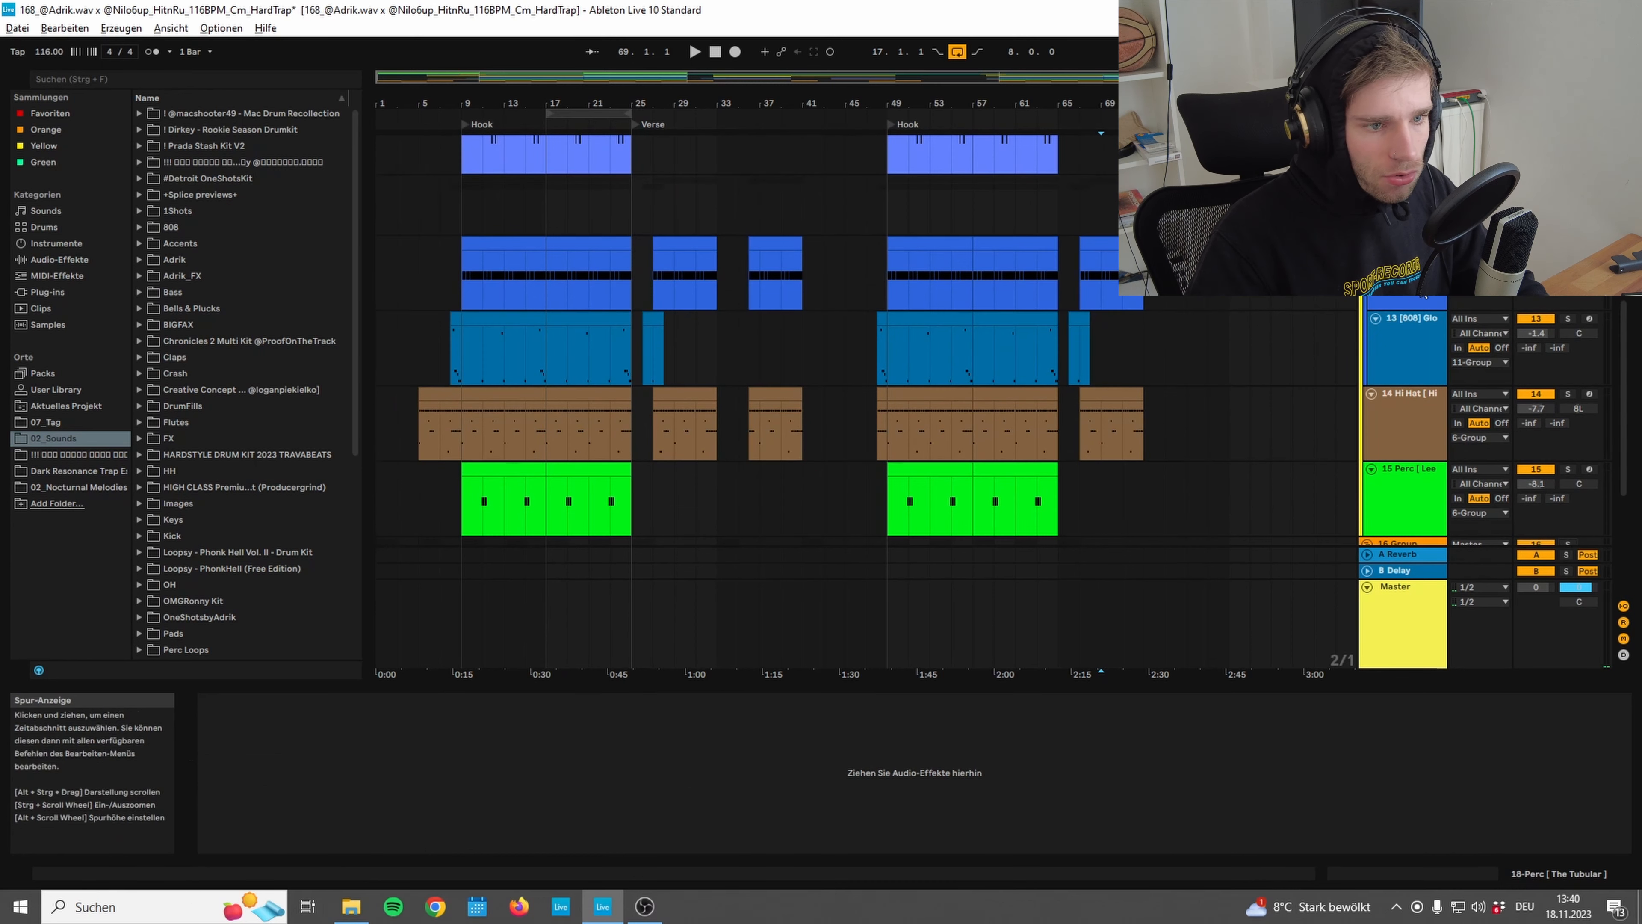
pyautogui.click(1408, 341)
pyautogui.click(1406, 350)
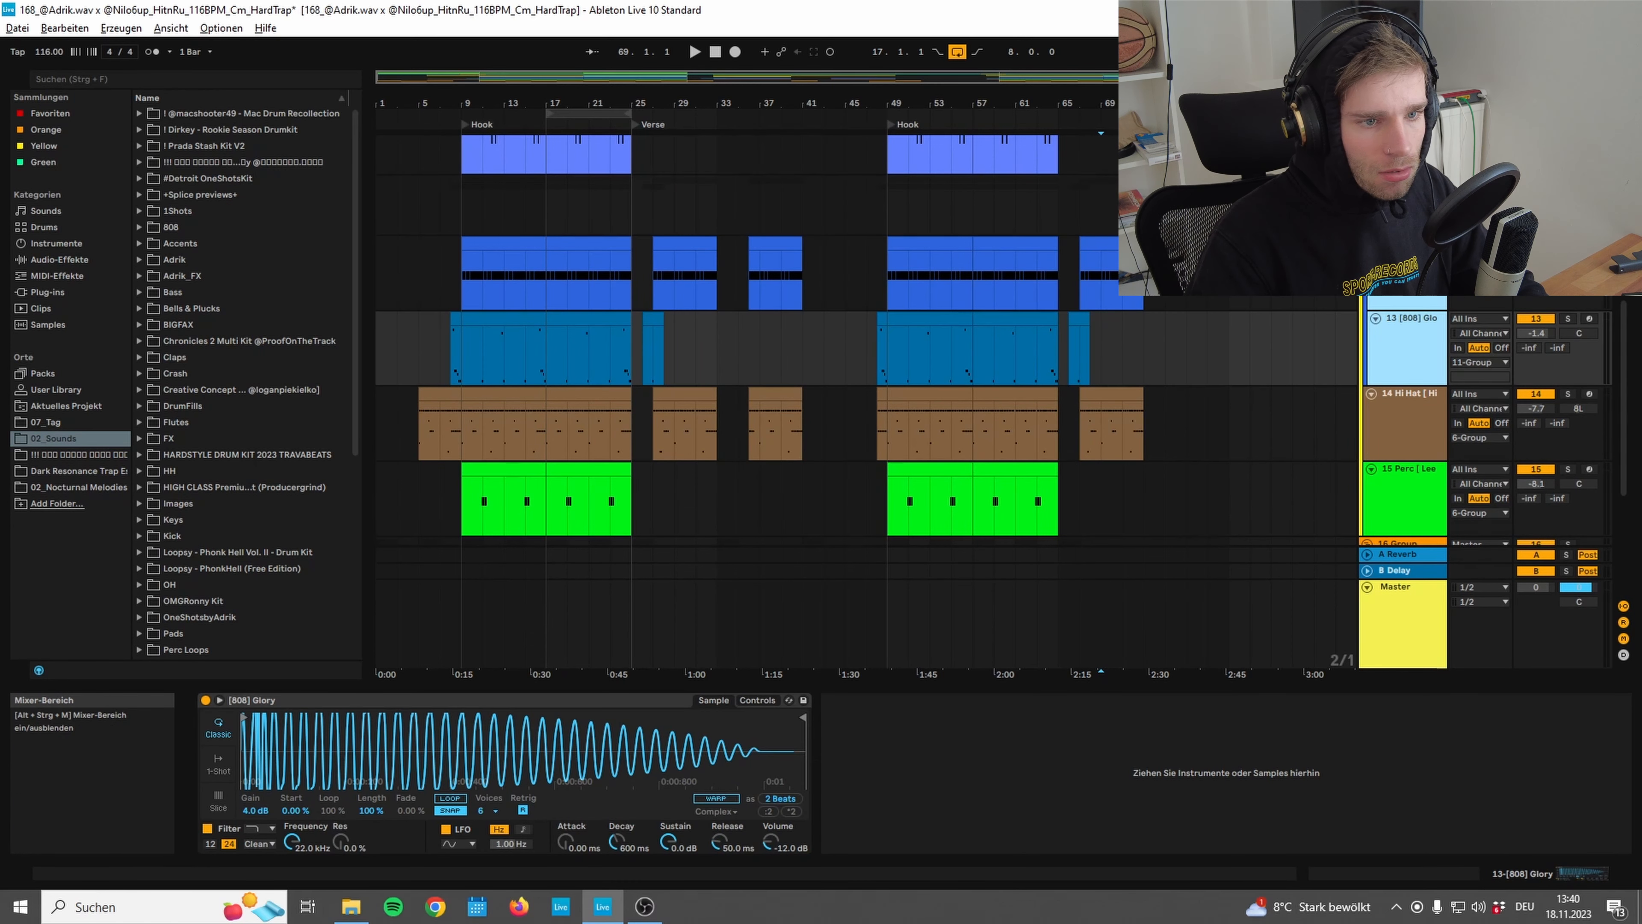
pyautogui.click(1568, 183)
# Open the [808] Thats Facts clip at bar 17 and highlight the C3 notes in its first four bars
pyautogui.click(615, 239)
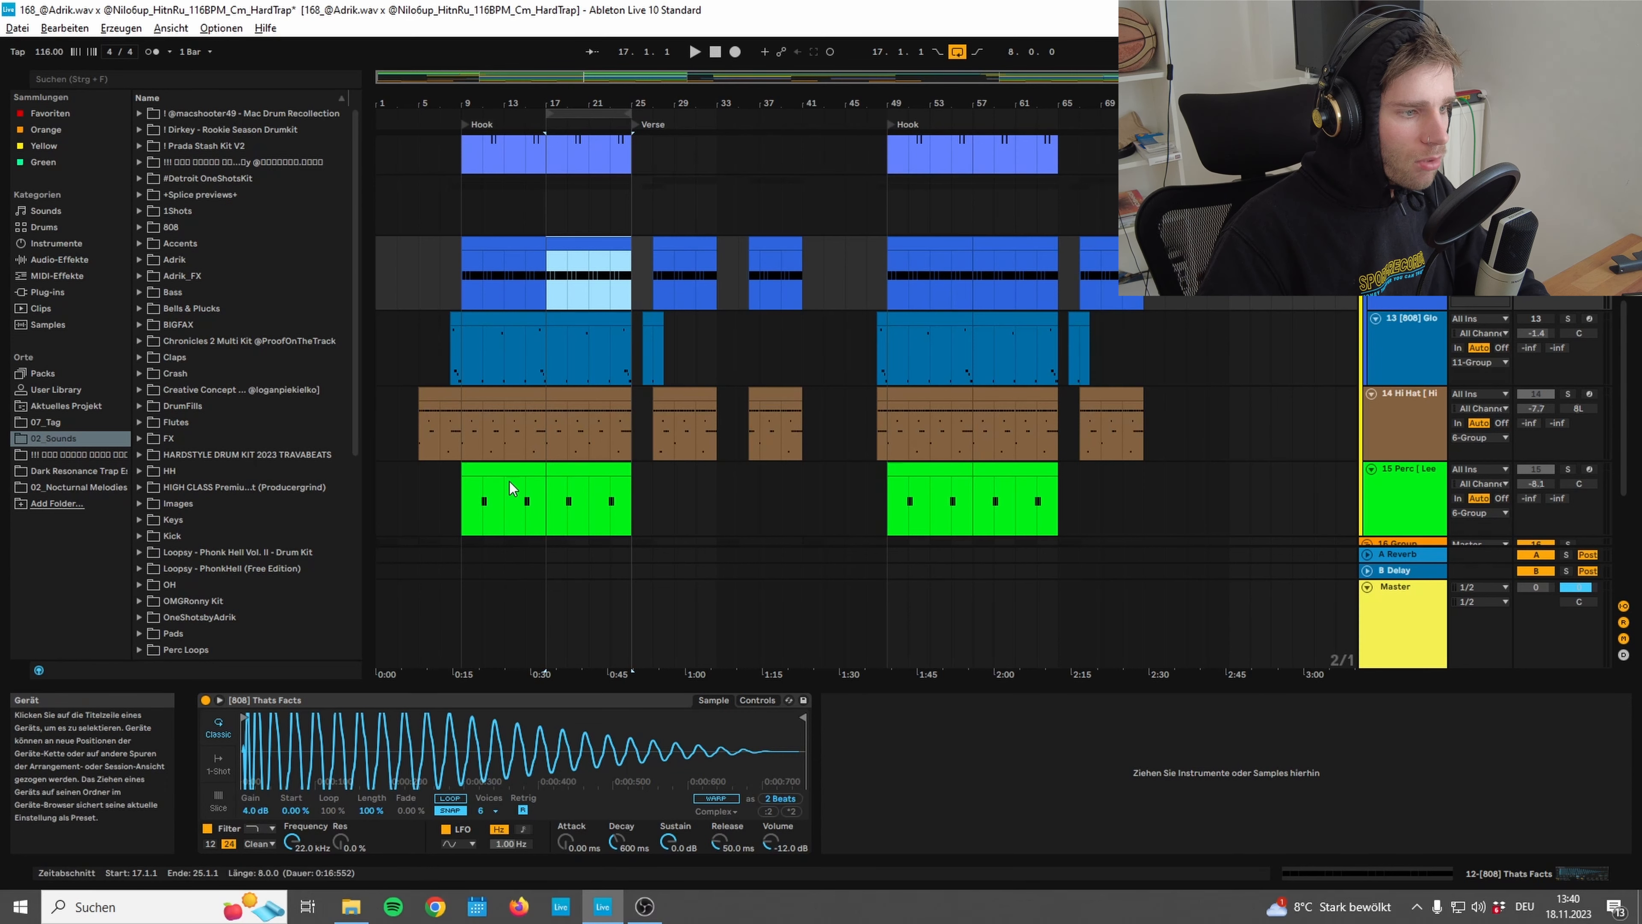
pyautogui.doubleClick(593, 248)
pyautogui.moveTo(451, 310); pyautogui.dragTo(725, 561)
pyautogui.moveTo(1023, 460); pyautogui.dragTo(25, 270)
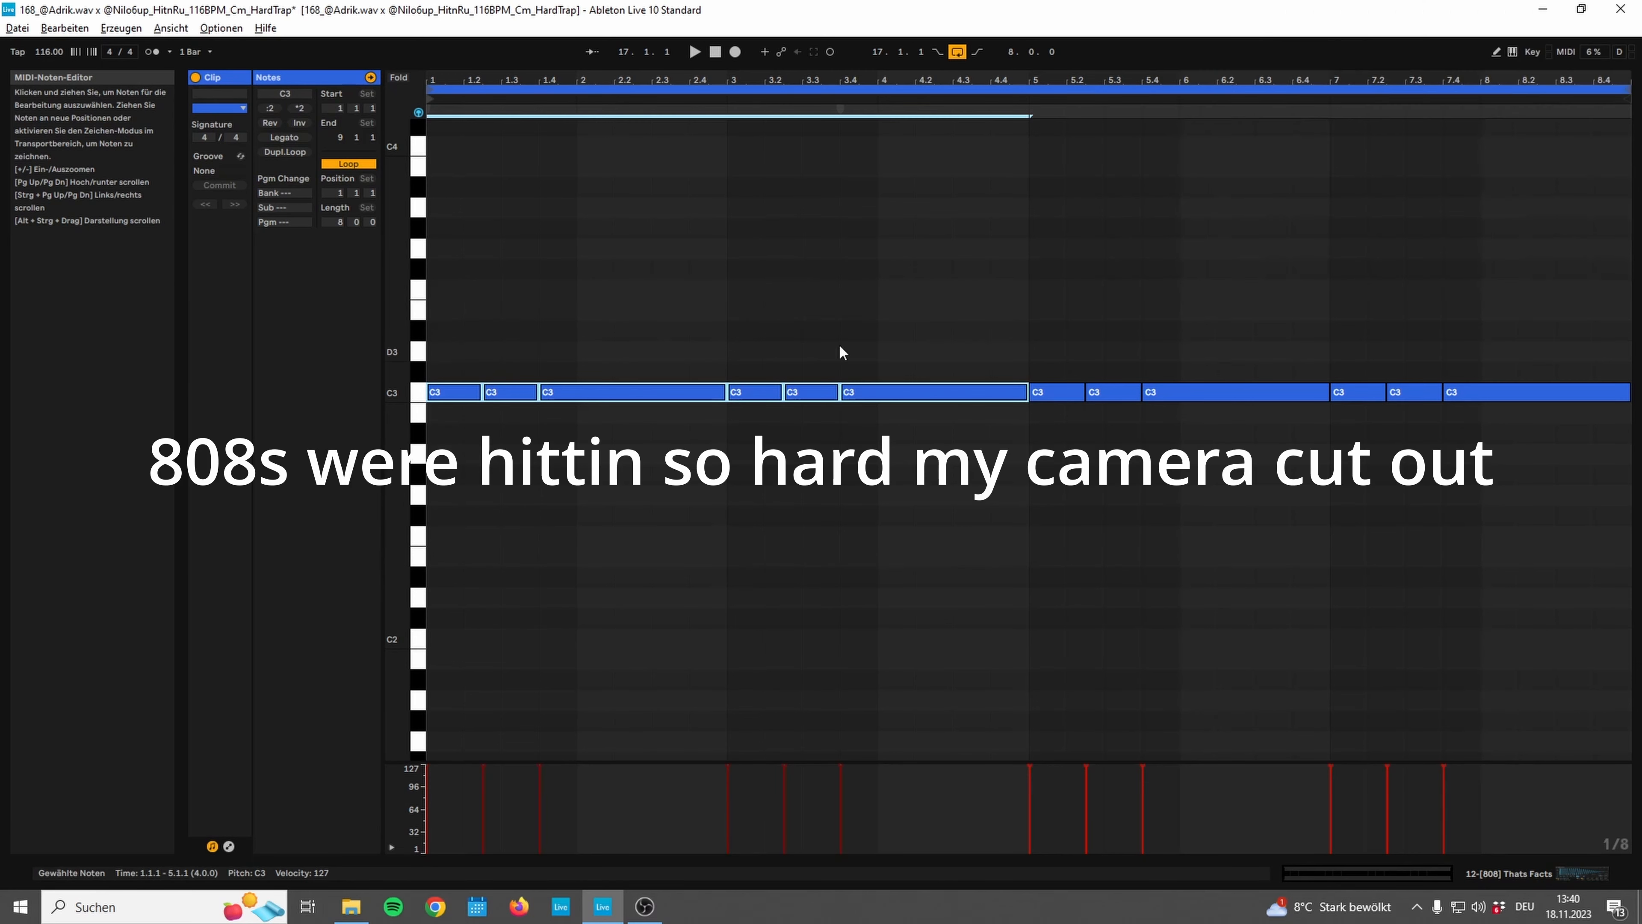
# Highlight the second and first halves of the Thats Facts pattern, play it, and return to its device chain
pyautogui.moveTo(1068, 283); pyautogui.dragTo(1631, 477)
pyautogui.moveTo(1014, 477); pyautogui.dragTo(168, 246)
pyautogui.press('space')
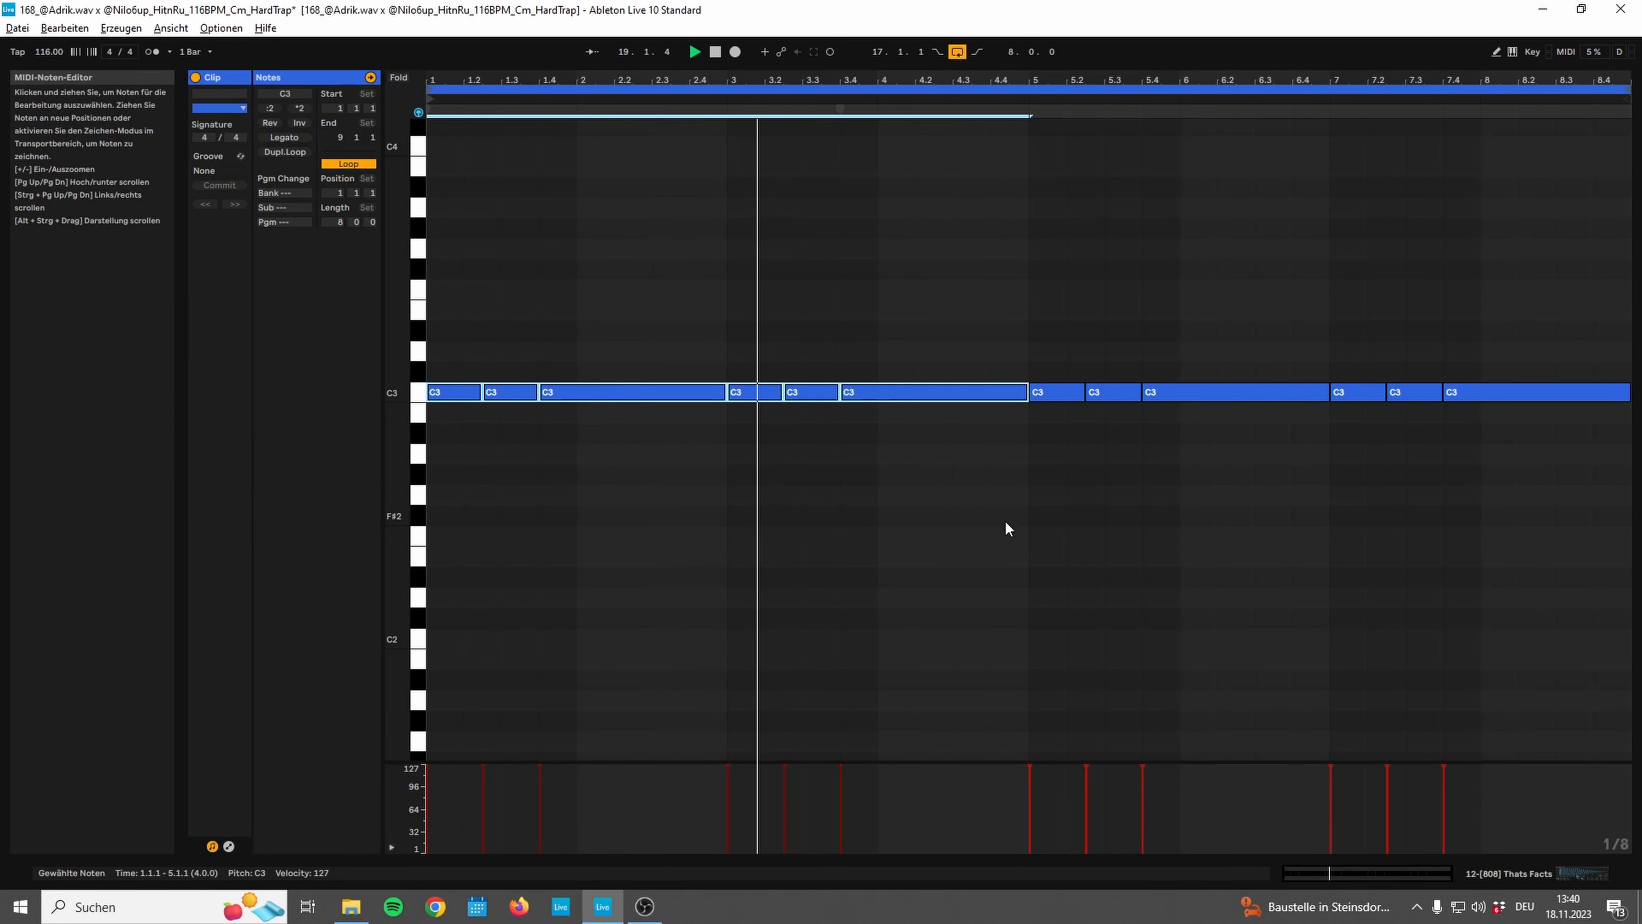
pyautogui.press('space')
pyautogui.click(1464, 698)
pyautogui.click(1581, 873)
# Mute the [808] Thats Facts track, activate the [808] Glory track, and display the Glory sampler
pyautogui.scroll(2, 1506, 265)
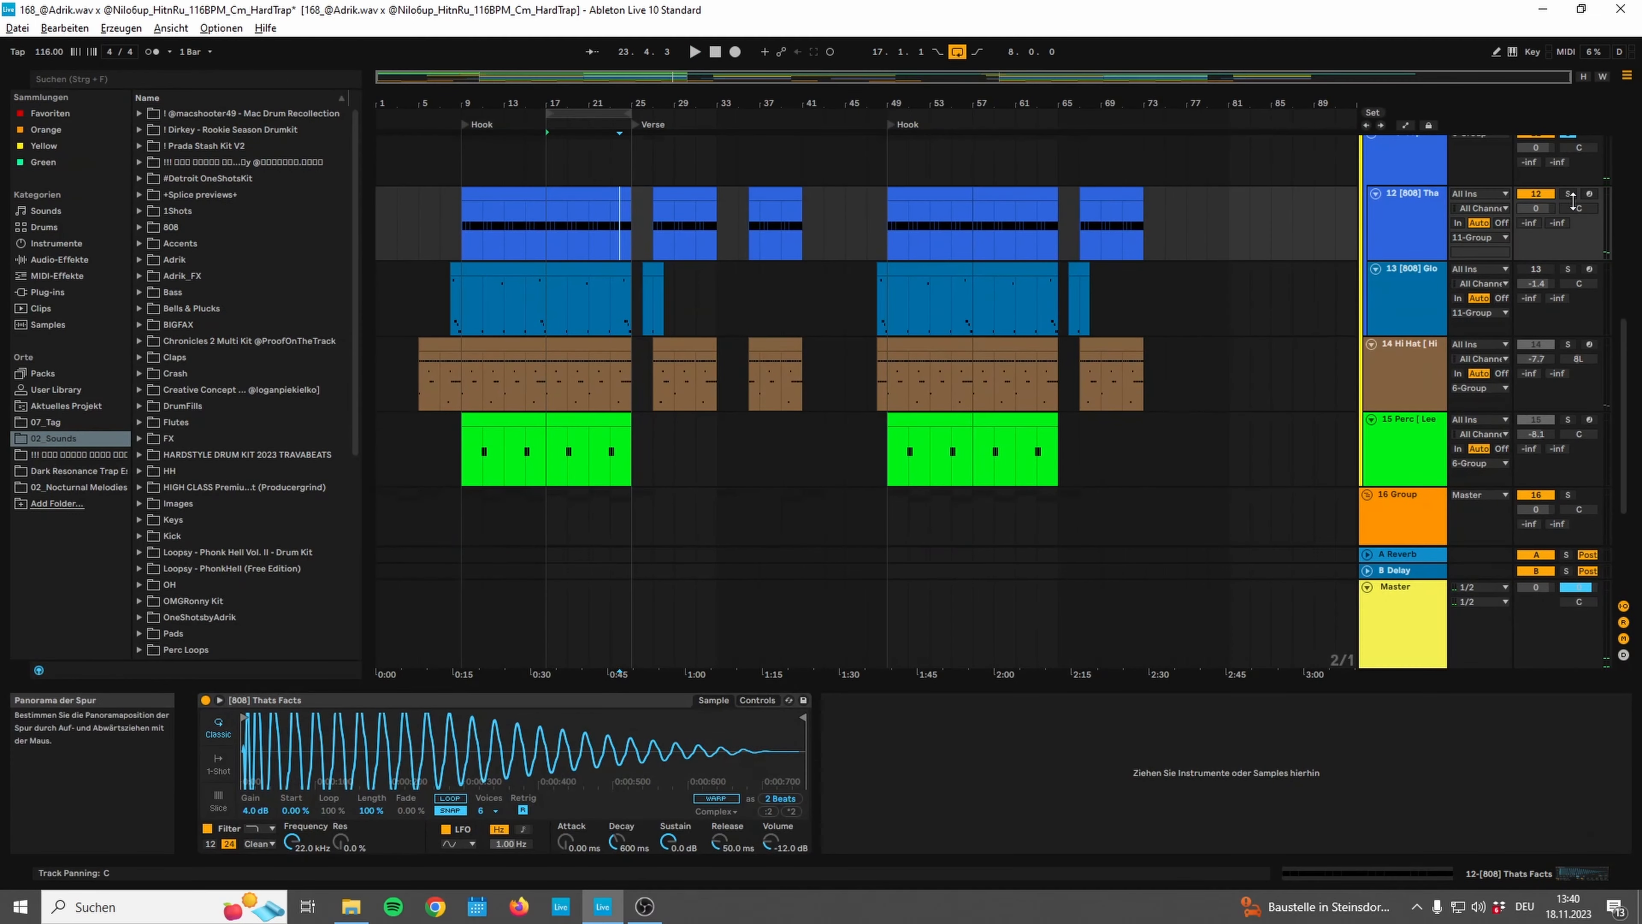
pyautogui.scroll(2, 1575, 207)
pyautogui.click(1542, 321)
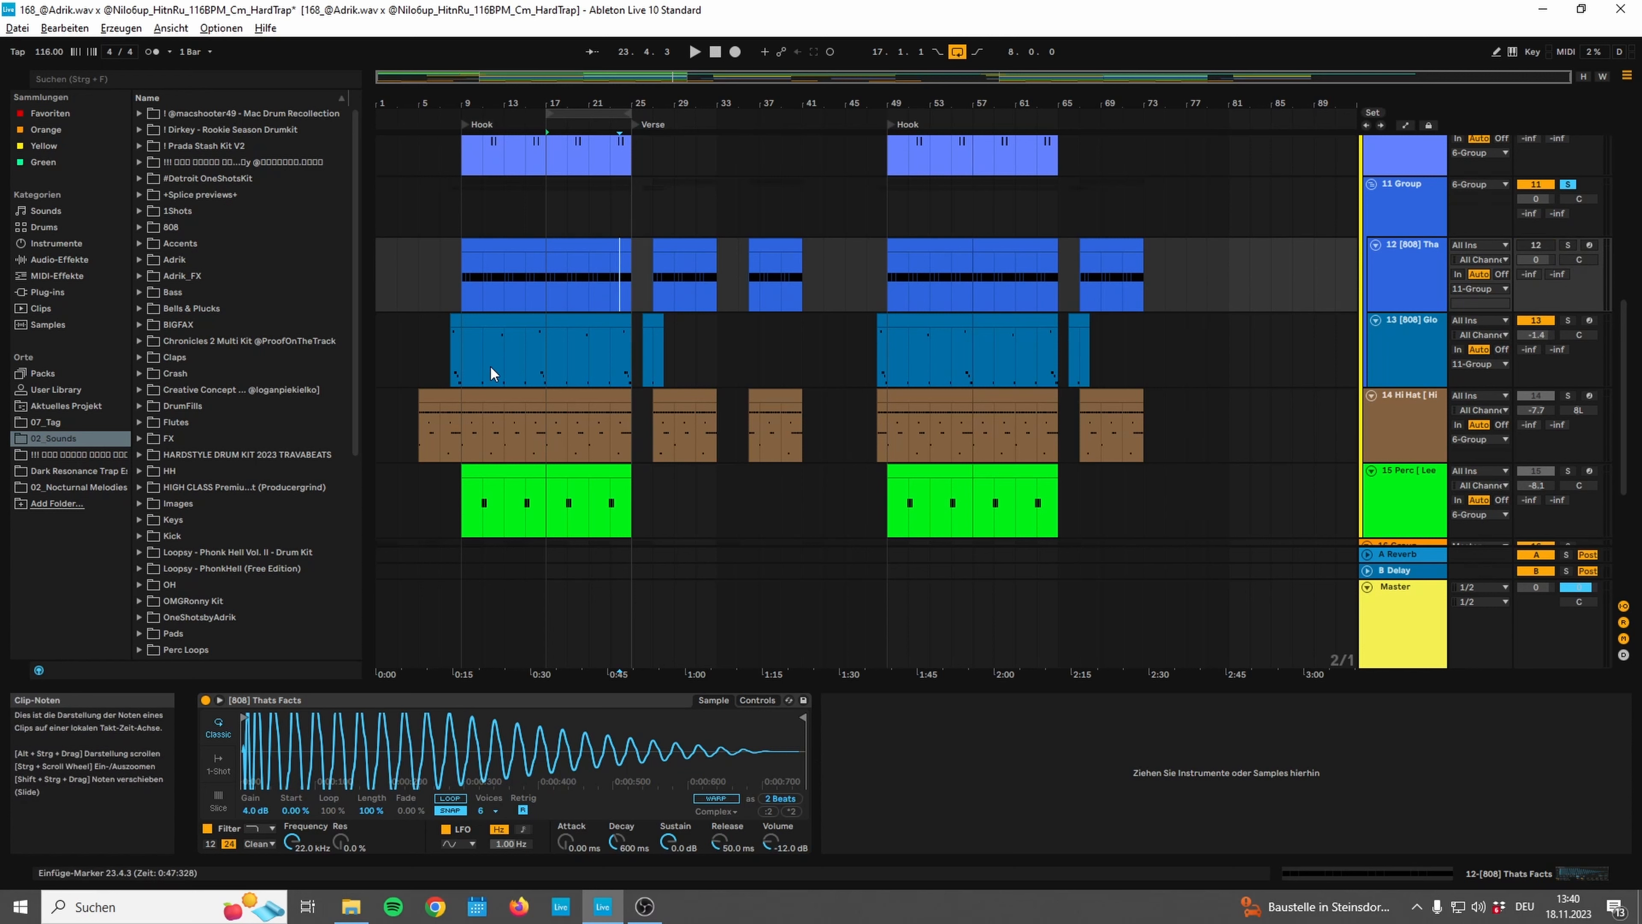
pyautogui.click(1373, 380)
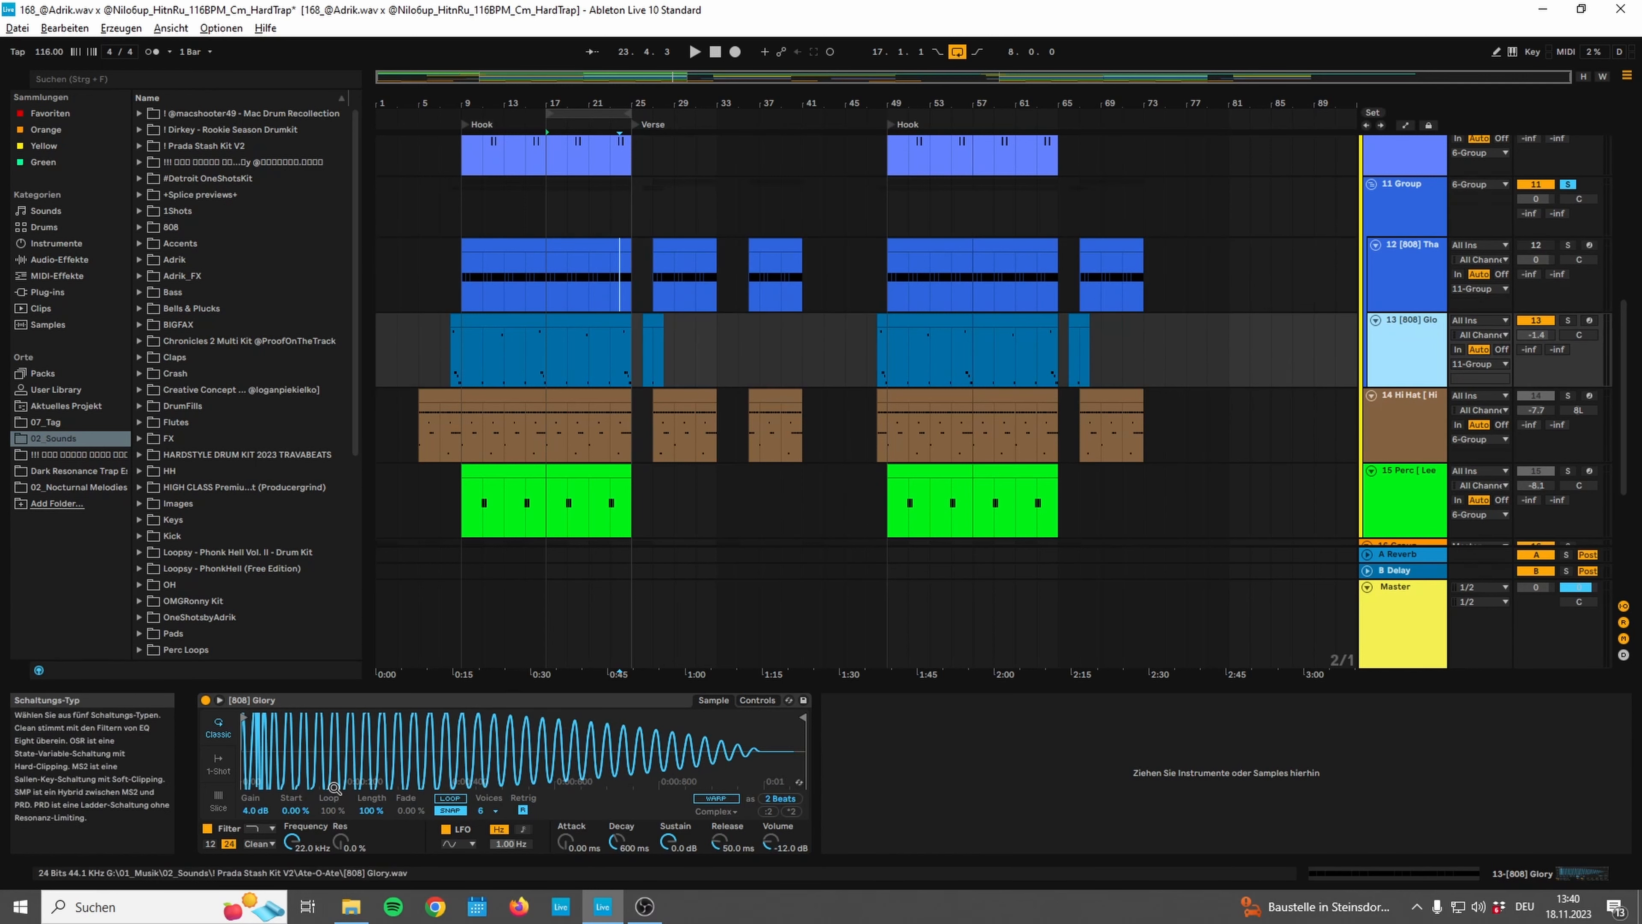
# Open the [808] Glory clip at bar 17 and highlight its recurring C4 notes
pyautogui.doubleClick(588, 315)
pyautogui.moveTo(605, 330); pyautogui.dragTo(1420, 504)
pyautogui.moveTo(652, 356); pyautogui.dragTo(1337, 569)
pyautogui.moveTo(583, 353); pyautogui.dragTo(1449, 544)
pyautogui.scroll(1, 660, 472)
pyautogui.click(718, 498)
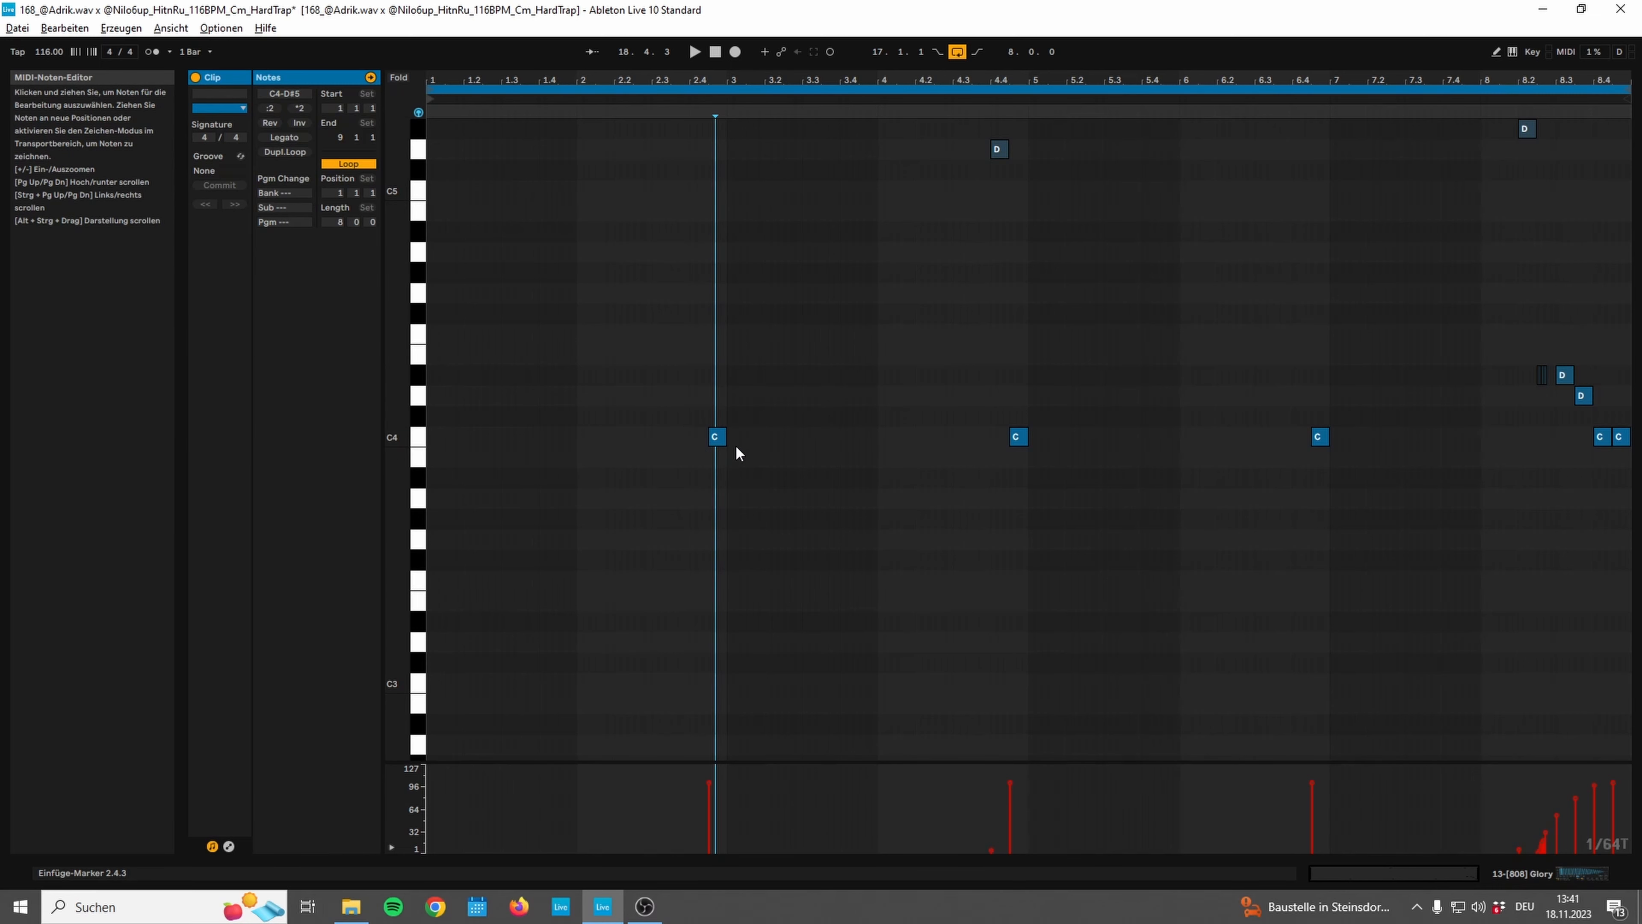
pyautogui.scroll(-5, 736, 444)
pyautogui.scroll(6, 720, 423)
pyautogui.moveTo(705, 354); pyautogui.dragTo(1475, 637)
pyautogui.click(1469, 636)
# Highlight the D5 note in bar 4 and the D#5 note in bar 8 together, then each one separately
pyautogui.scroll(3, 1435, 608)
pyautogui.click(923, 221)
pyautogui.moveTo(920, 214); pyautogui.dragTo(1631, 365)
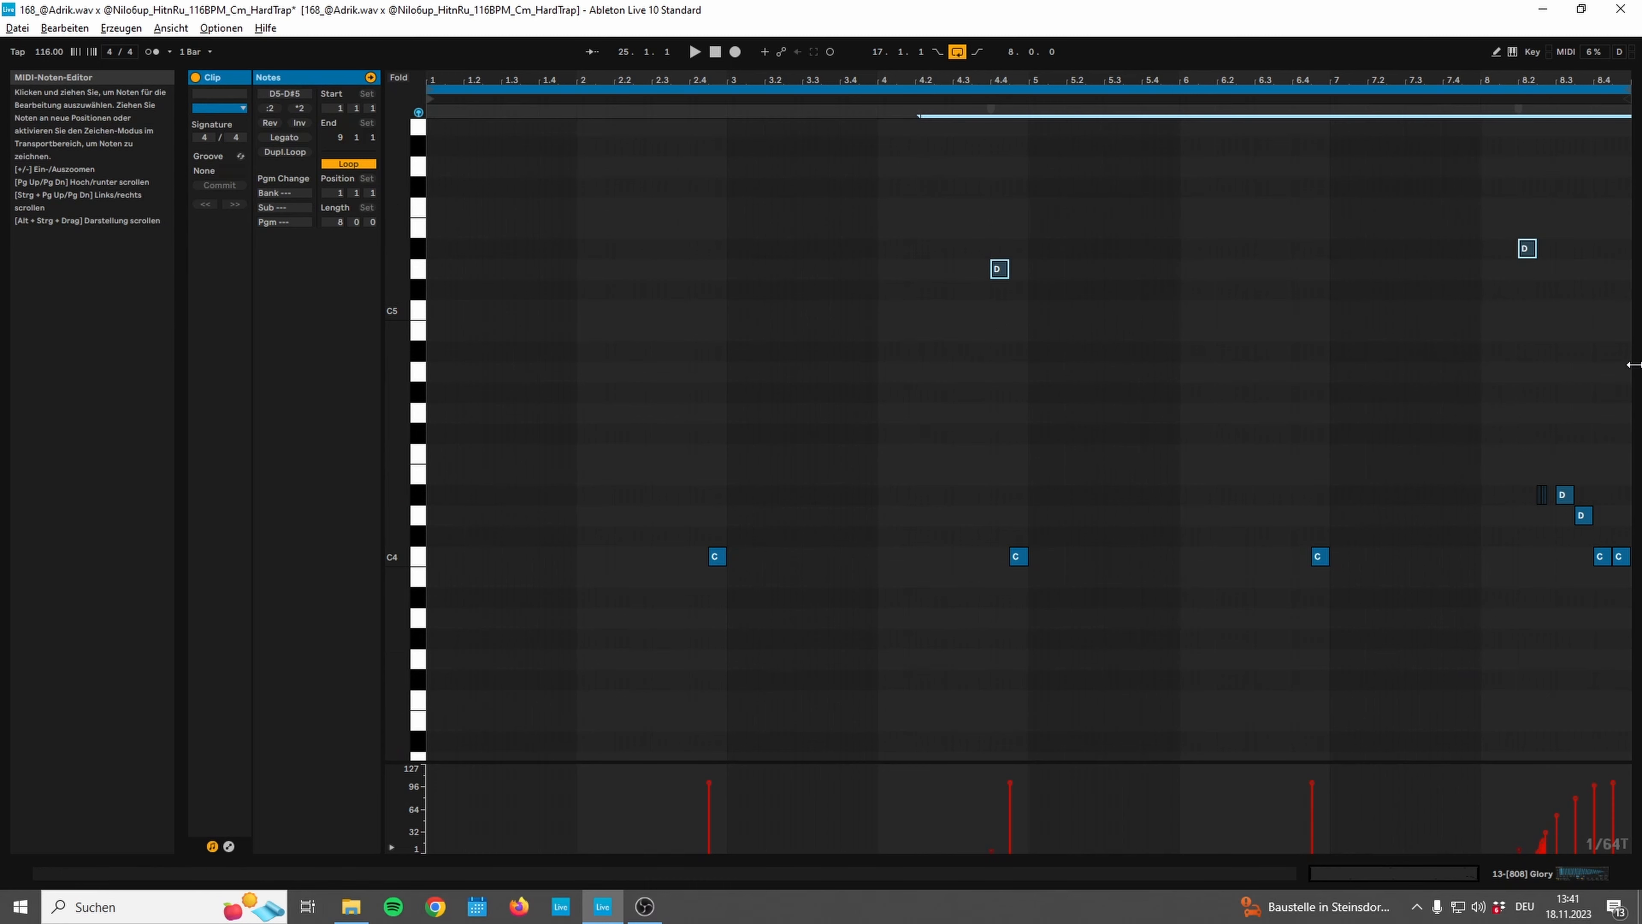
pyautogui.click(1215, 310)
pyautogui.moveTo(941, 226); pyautogui.dragTo(1028, 316)
pyautogui.moveTo(1441, 257); pyautogui.dragTo(1622, 280)
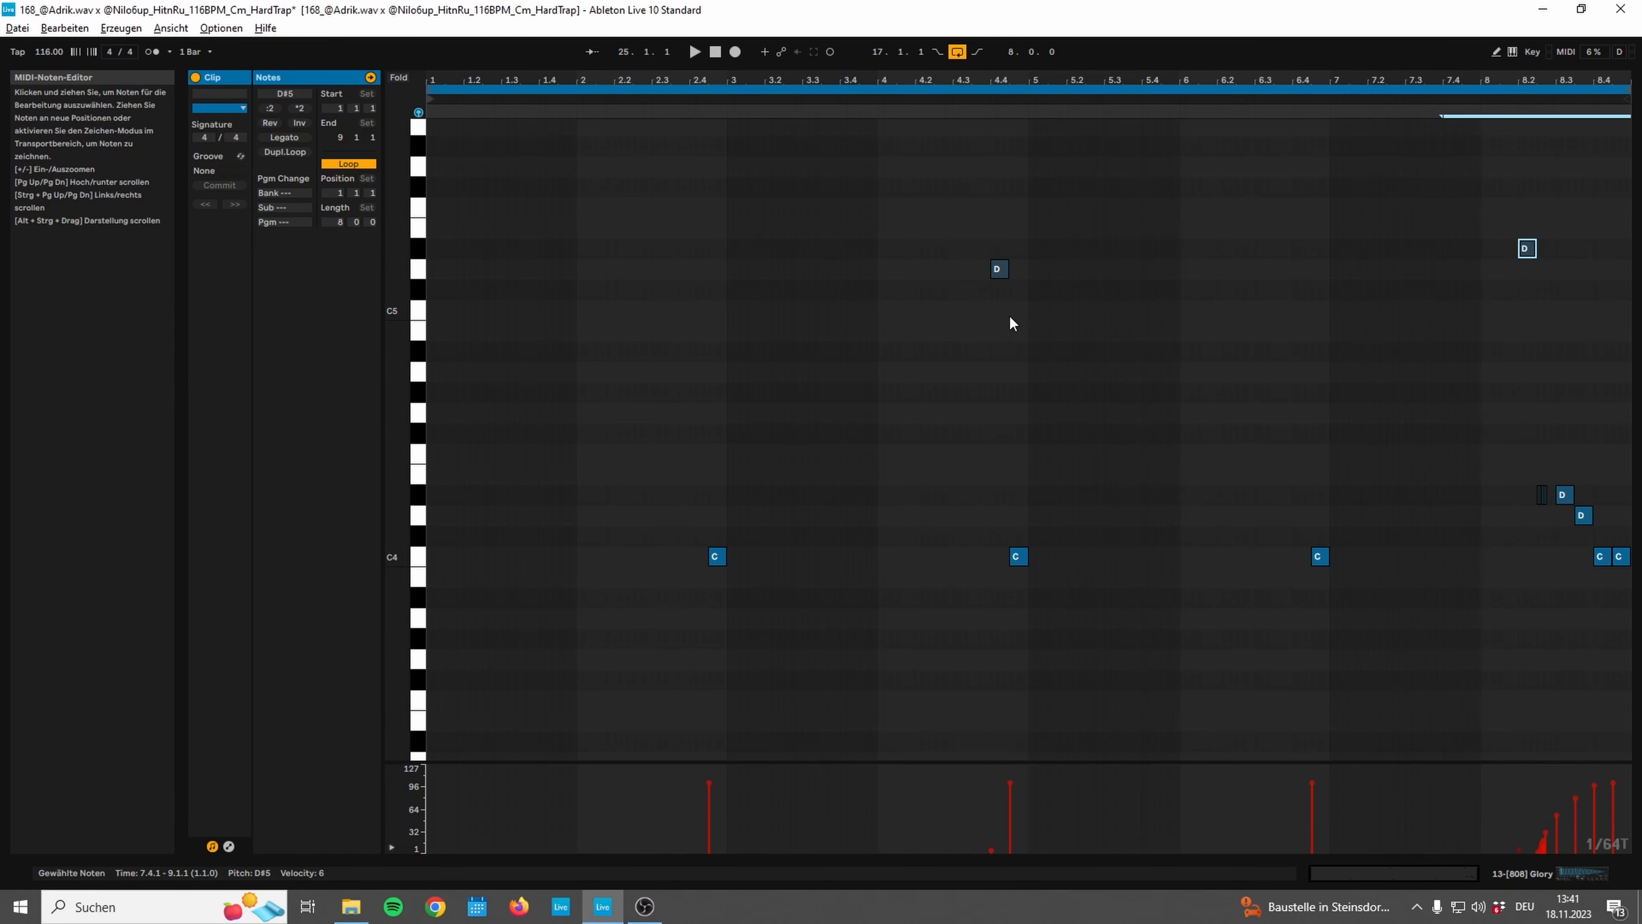
# Highlight the two high notes of the Glory clip again, and select the D#5 note in bar 8 alone
pyautogui.moveTo(959, 209); pyautogui.dragTo(1623, 363)
pyautogui.click(923, 348)
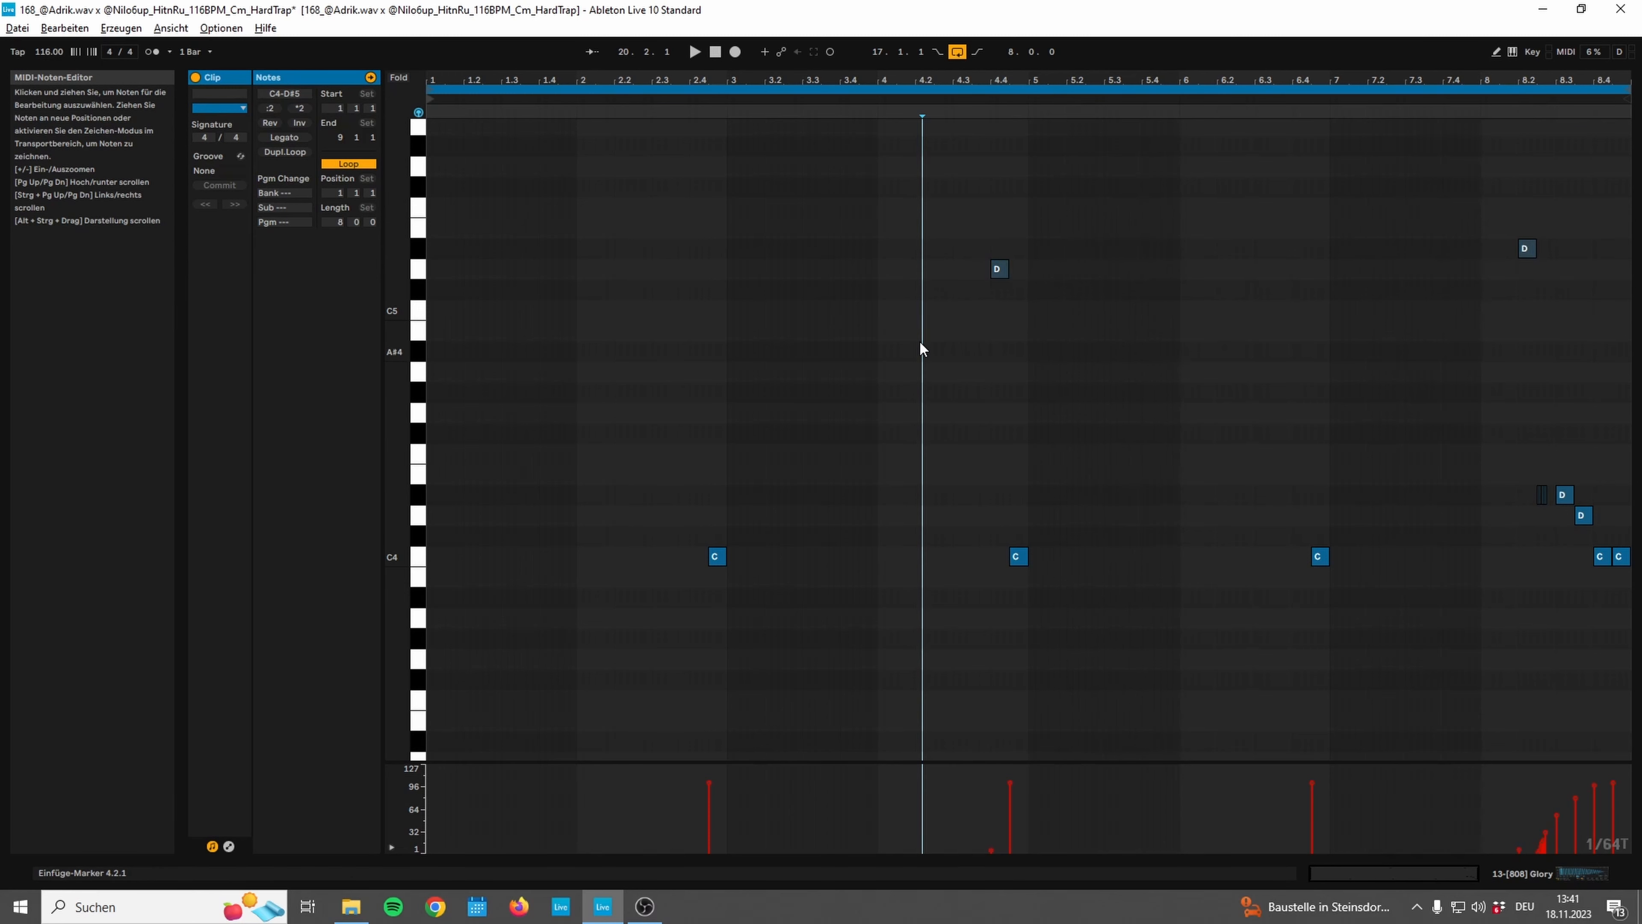
pyautogui.scroll(-1, 922, 348)
pyautogui.moveTo(925, 220); pyautogui.dragTo(956, 356)
pyautogui.moveTo(988, 488); pyautogui.dragTo(1019, 511)
pyautogui.click(1525, 231)
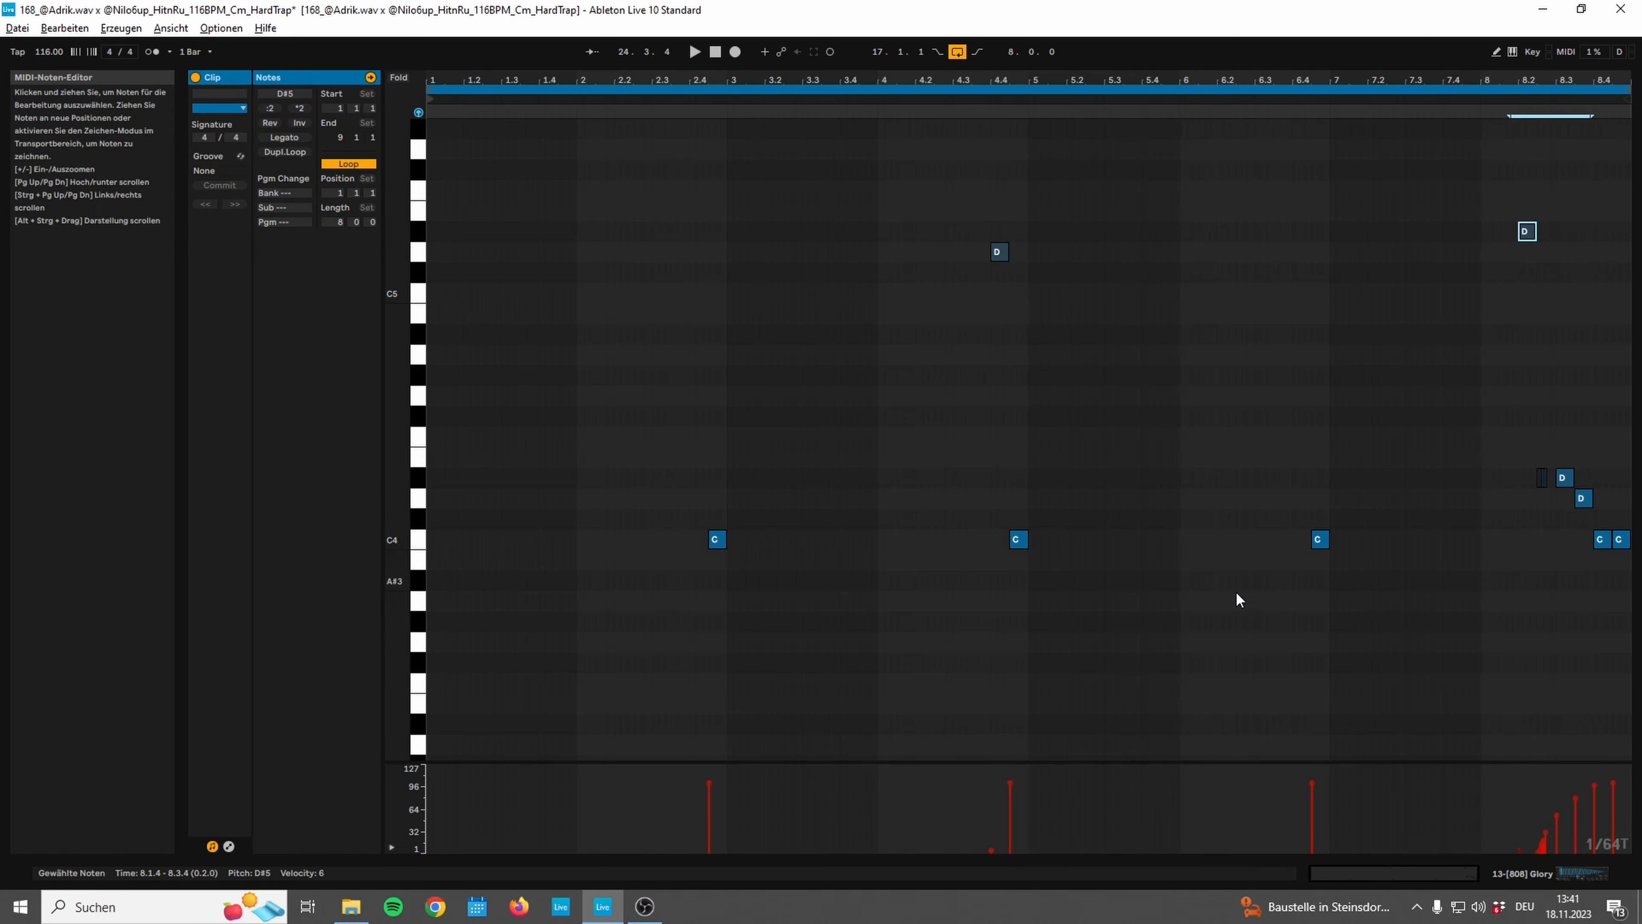
# Highlight the closing run of notes in bar 8 of the Glory clip, from D#5 down to C4
pyautogui.scroll(1, 1242, 567)
pyautogui.moveTo(1455, 153); pyautogui.dragTo(1639, 754)
pyautogui.click(1586, 662)
pyautogui.moveTo(1438, 231); pyautogui.dragTo(1636, 665)
pyautogui.click(1632, 657)
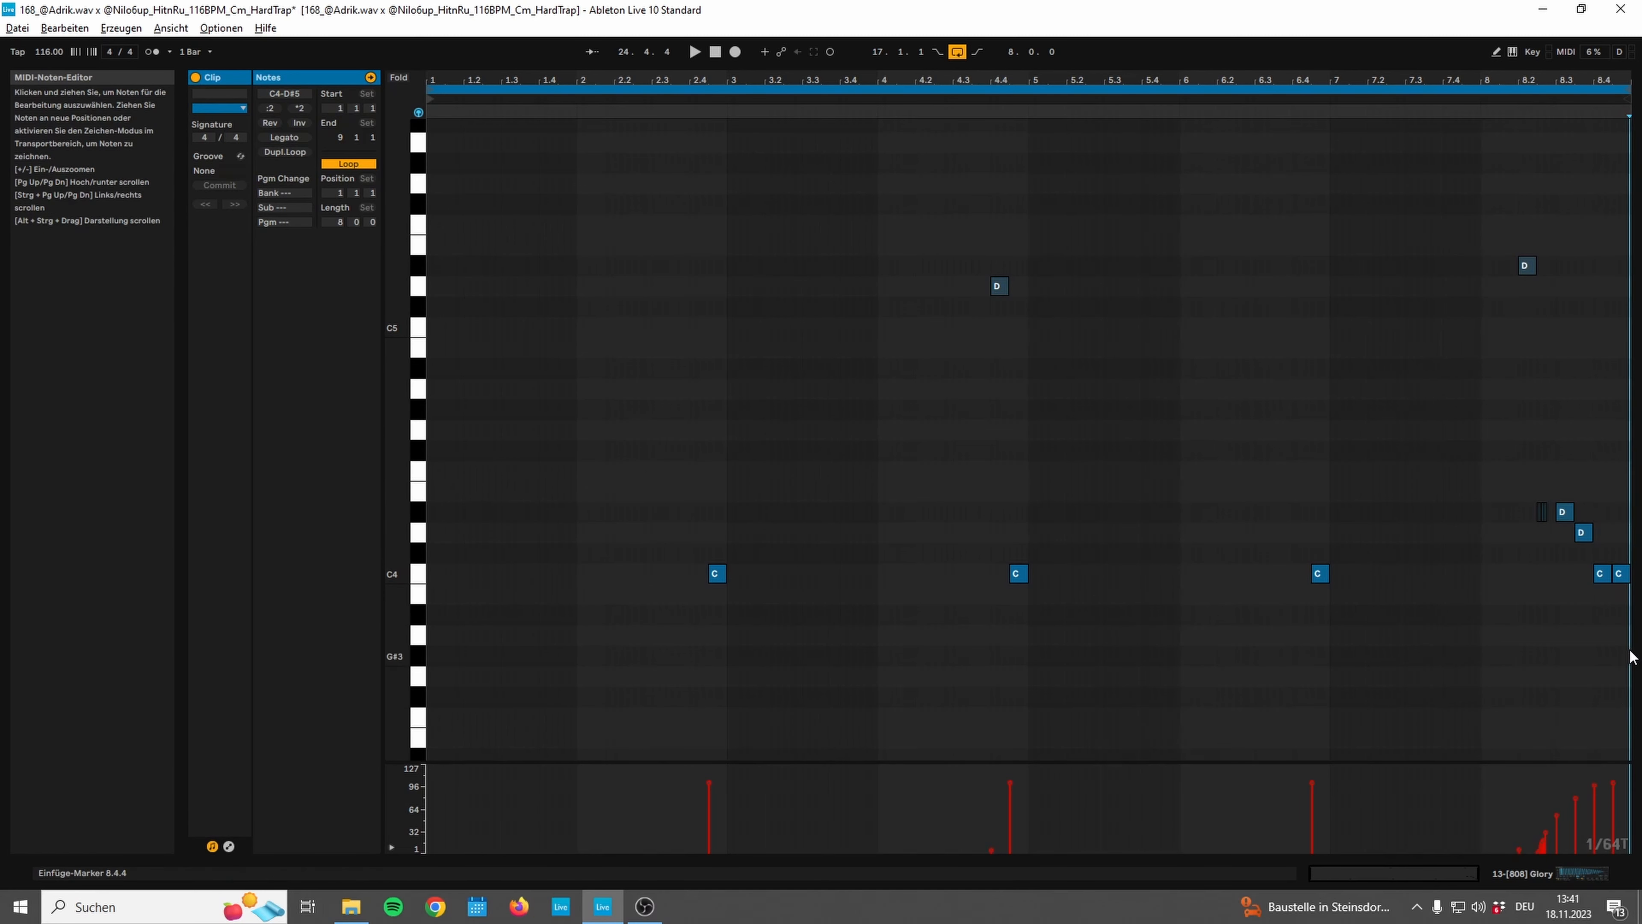
# Highlight the very short notes before beat 8.3 and enlarge the velocity lane to show their rising velocities
pyautogui.moveTo(1503, 479); pyautogui.dragTo(1550, 532)
pyautogui.moveTo(1582, 760); pyautogui.dragTo(1558, 689)
pyautogui.click(1537, 624)
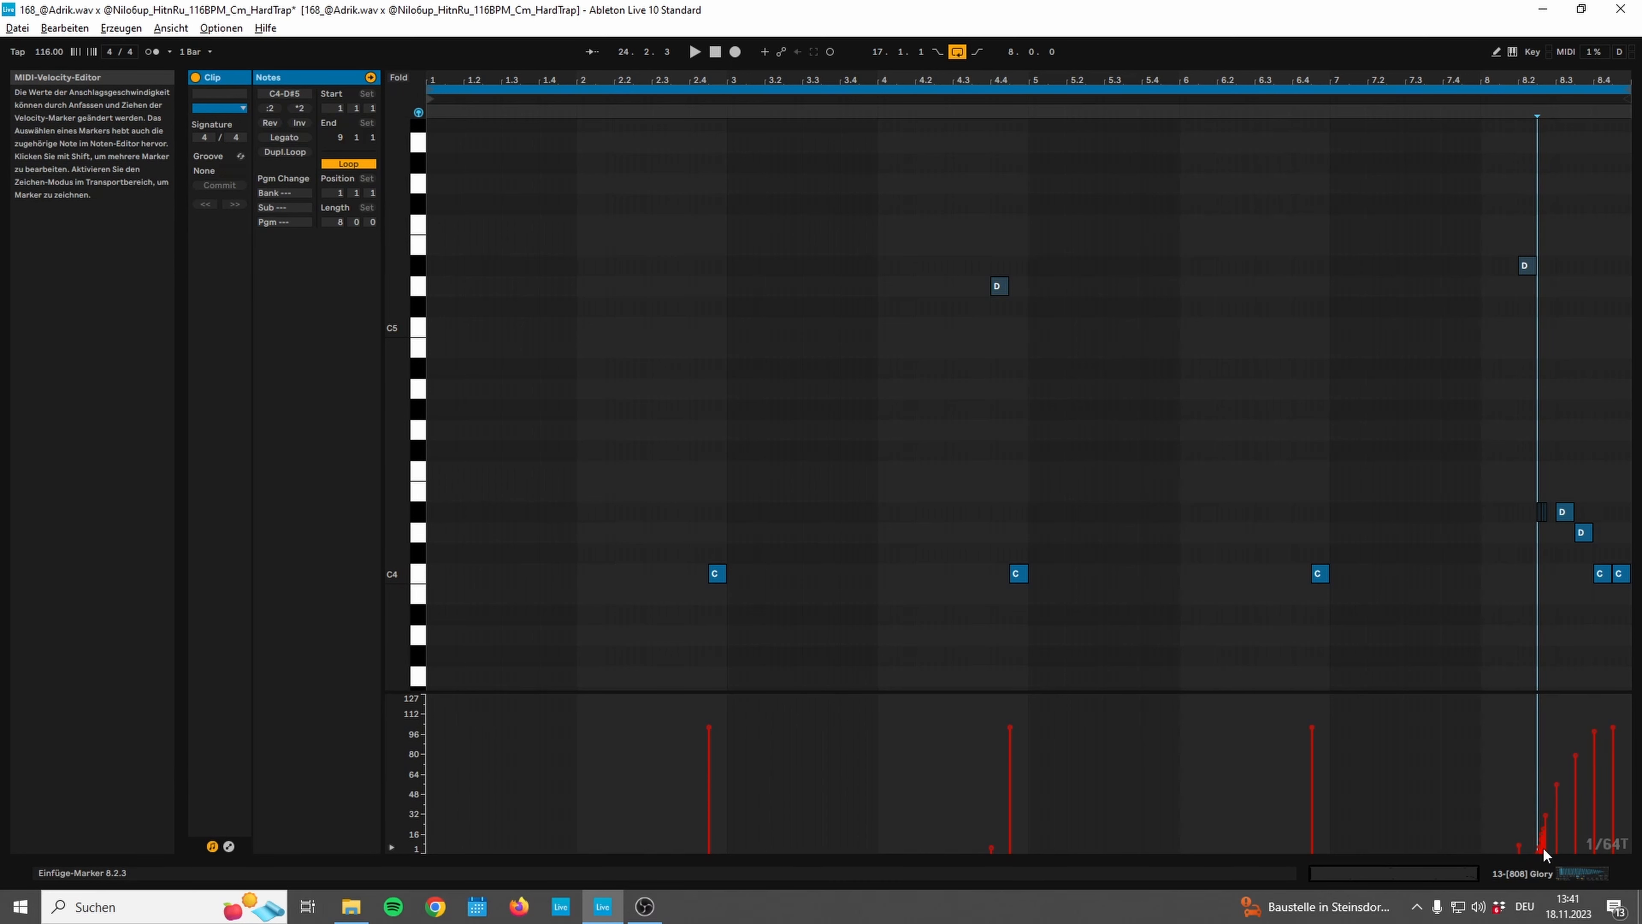
# Highlight the whole bar 8 run again to examine it against its velocity ramp
pyautogui.scroll(-2, 1506, 535)
pyautogui.moveTo(1454, 148); pyautogui.dragTo(1631, 660)
pyautogui.click(1524, 667)
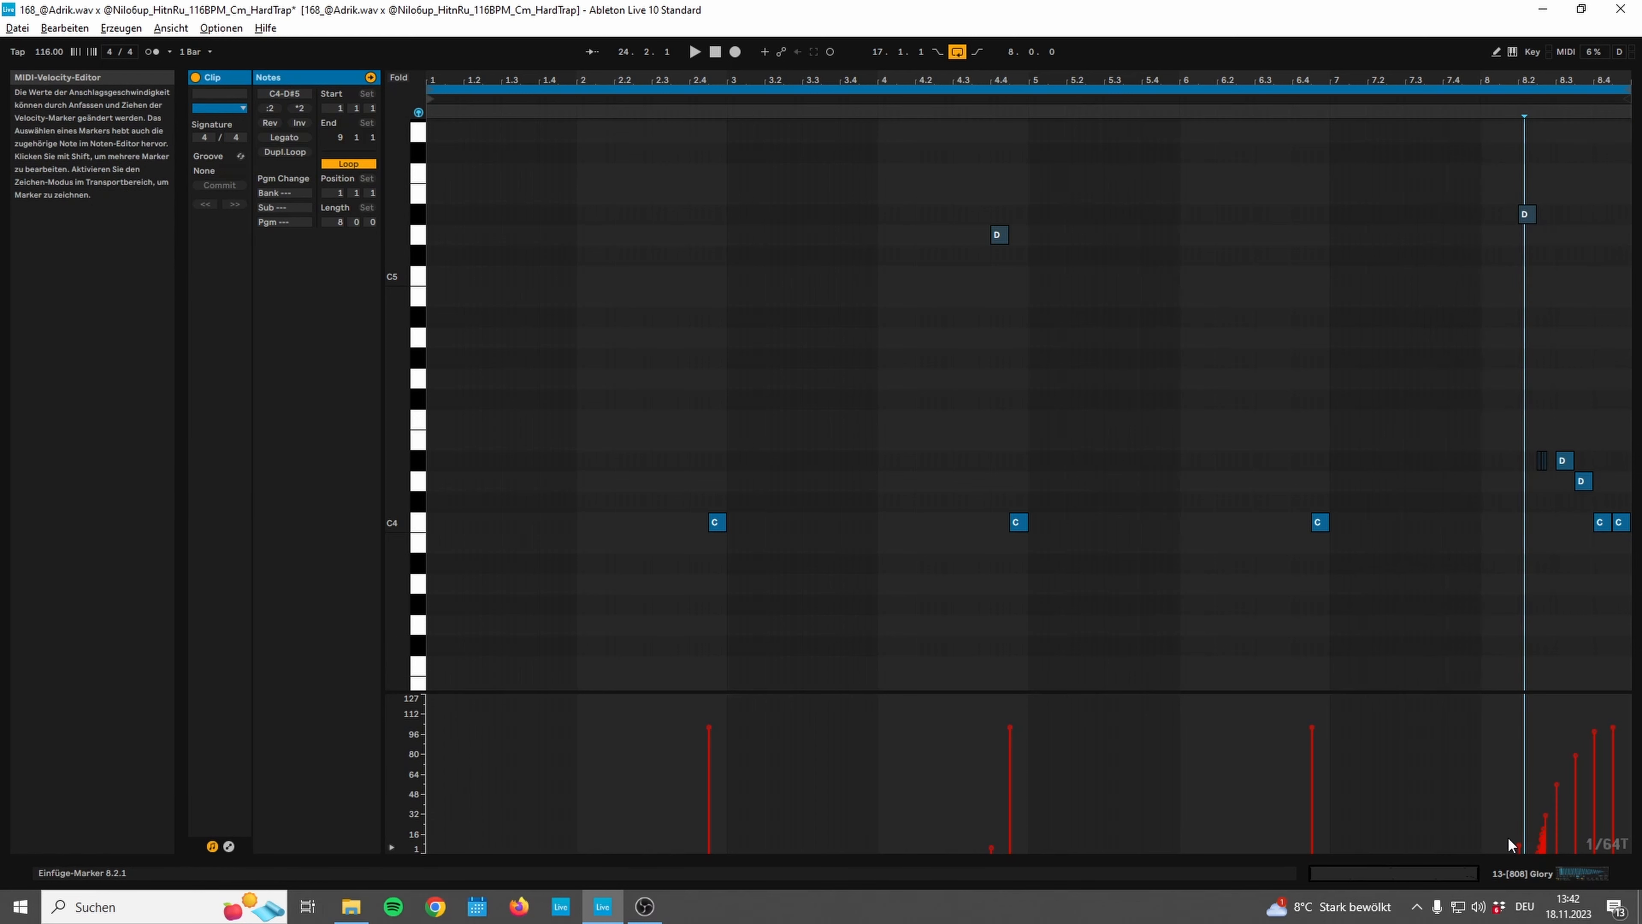
pyautogui.moveTo(1472, 143)
pyautogui.mouseDown()
pyautogui.moveTo(1554, 270)
pyautogui.moveTo(1622, 585)
pyautogui.mouseUp()
pyautogui.click(1621, 585)
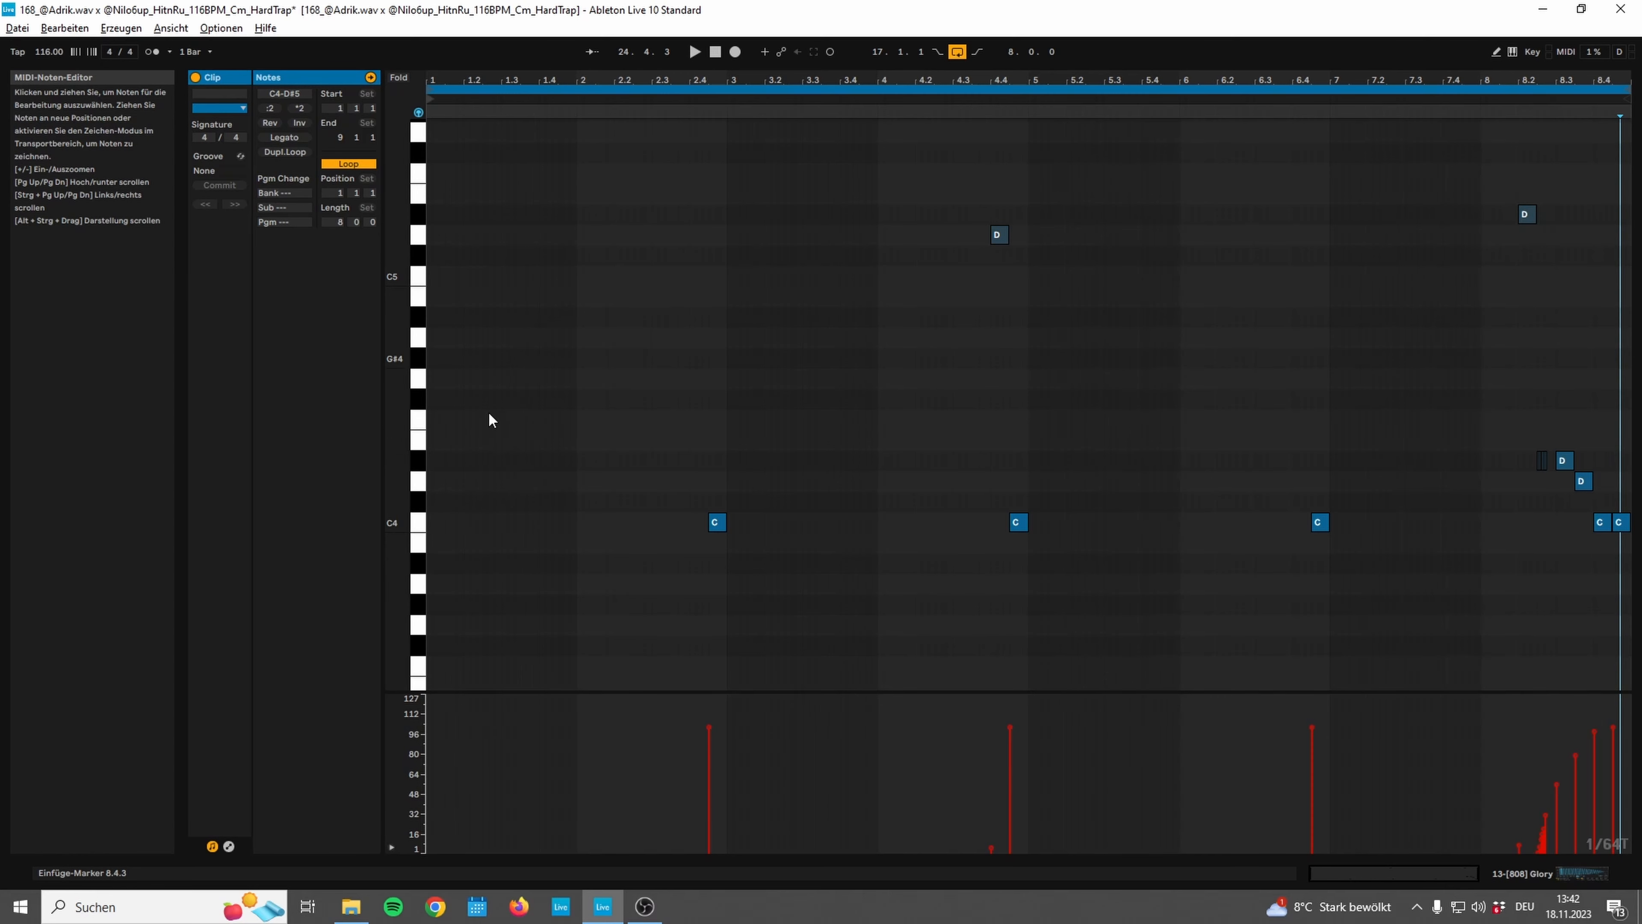
# Return to the [808] Glory device chain and reactivate the [808] Thats Facts track
pyautogui.scroll(2, 1580, 767)
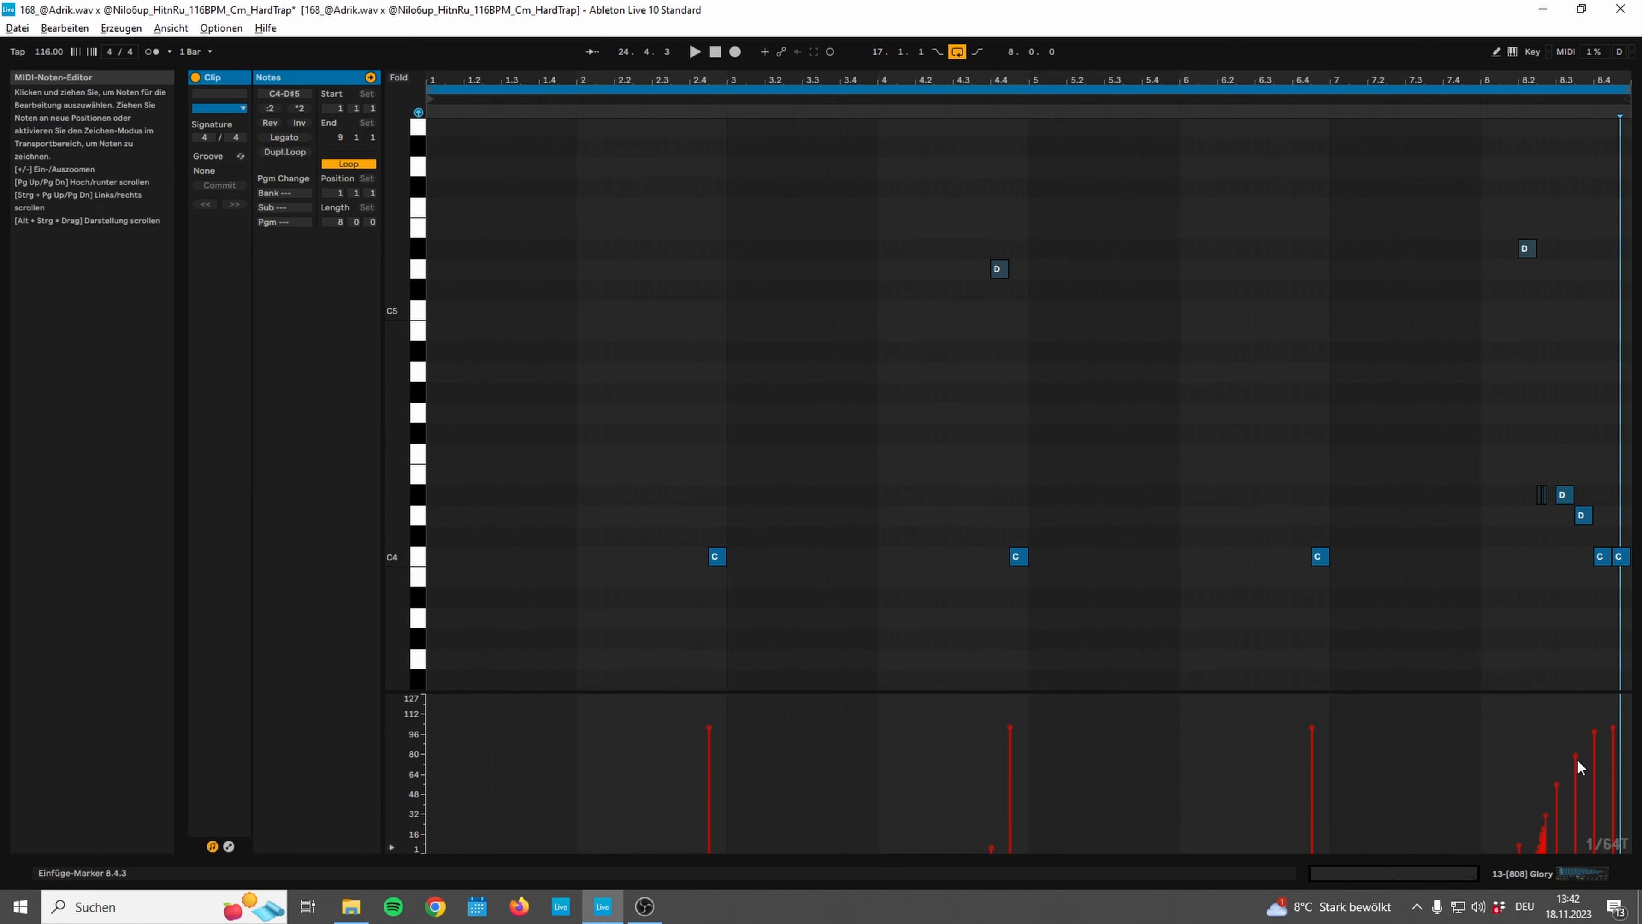
pyautogui.click(1590, 875)
pyautogui.scroll(4, 1562, 334)
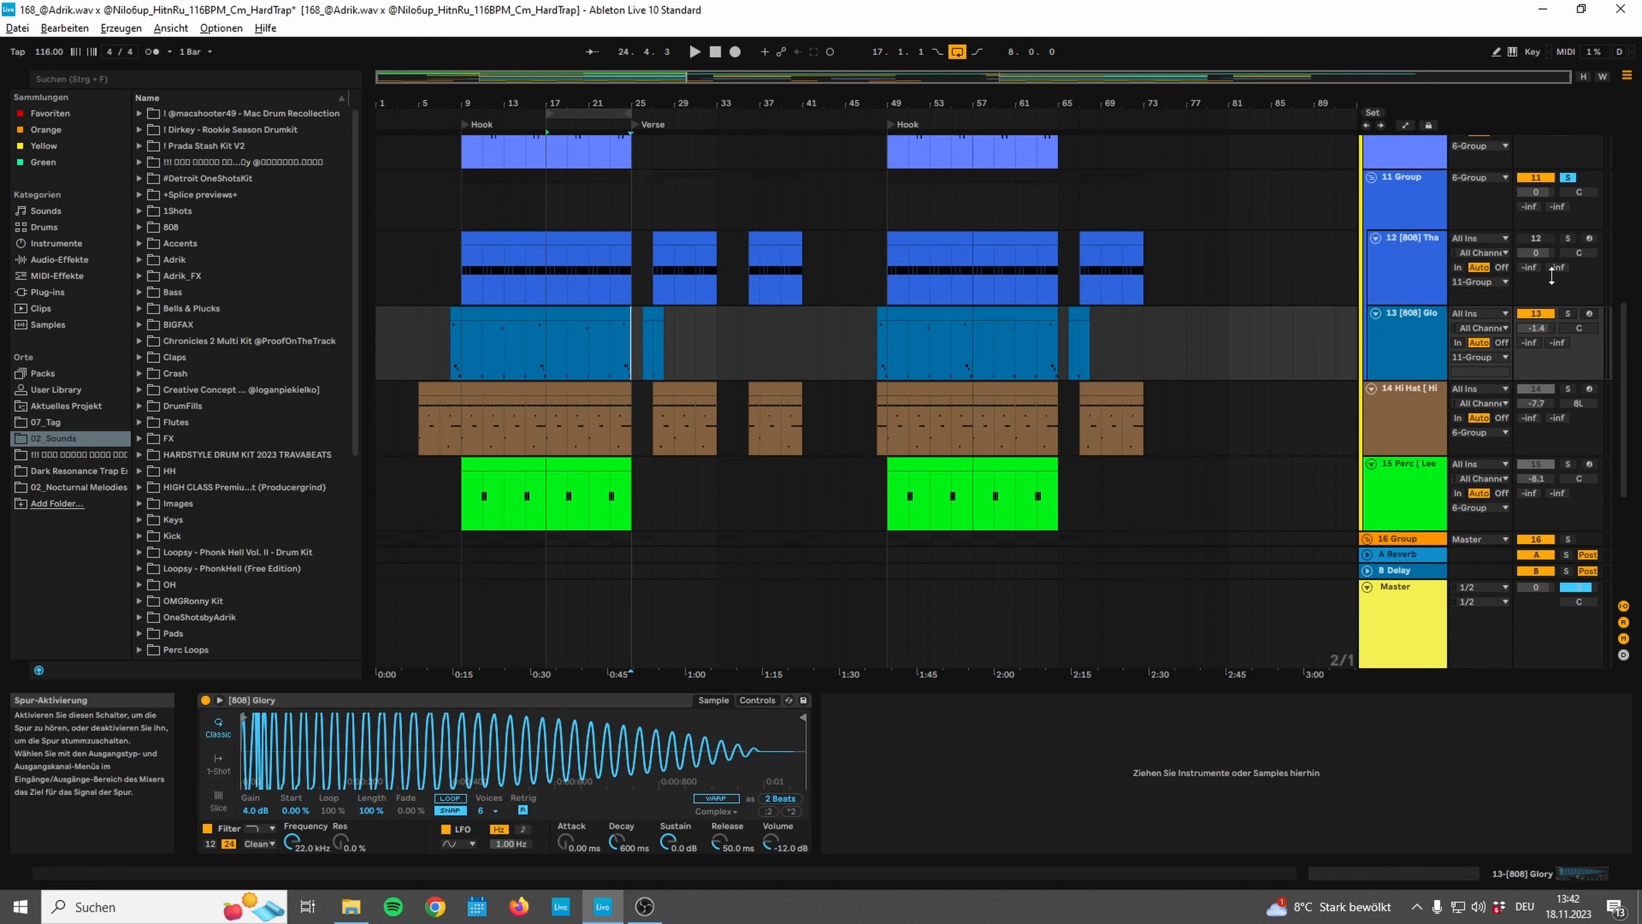
pyautogui.click(1537, 238)
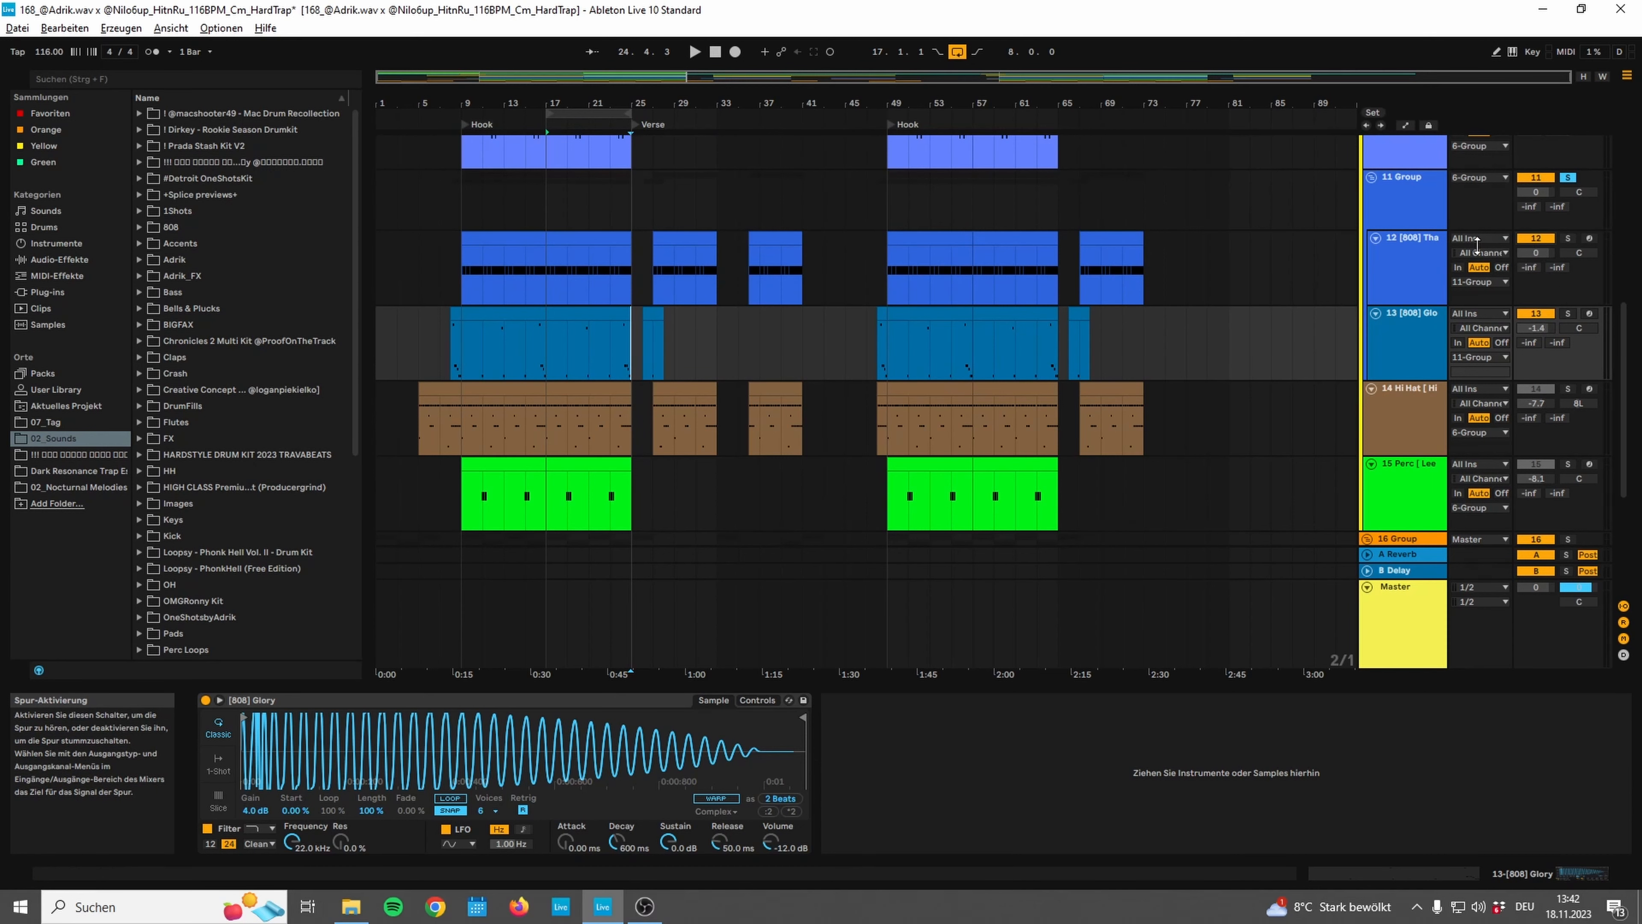
# Play the two 808 tracks together from bar 17 through bar 24, and stop playback
pyautogui.click(542, 125)
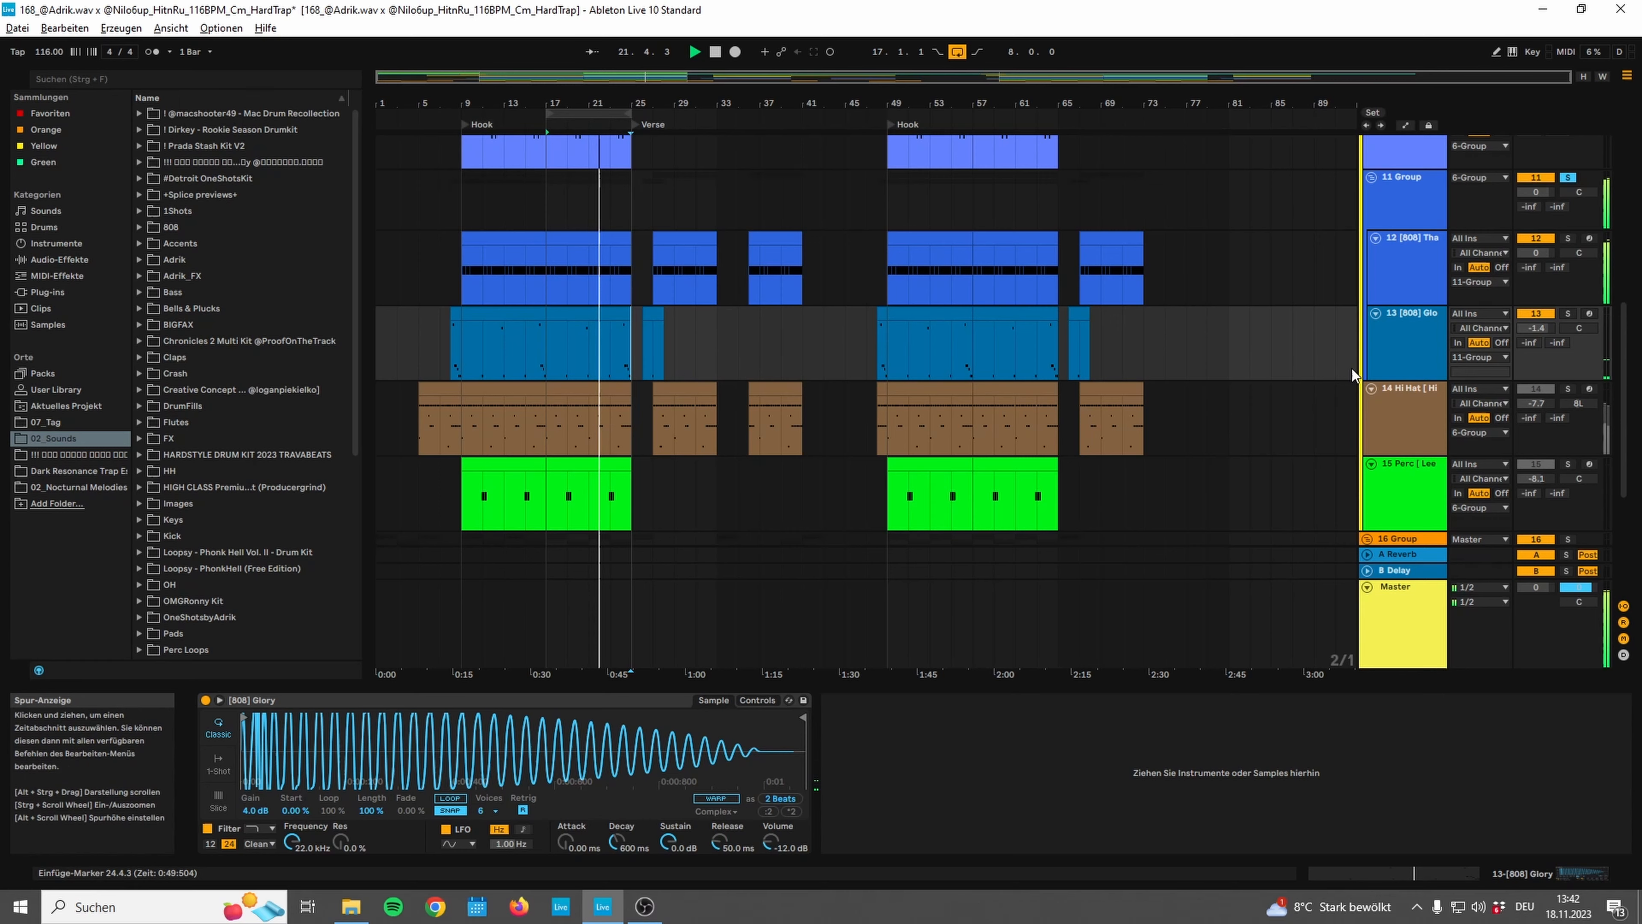
pyautogui.scroll(1, 1352, 367)
pyautogui.scroll(3, 1348, 364)
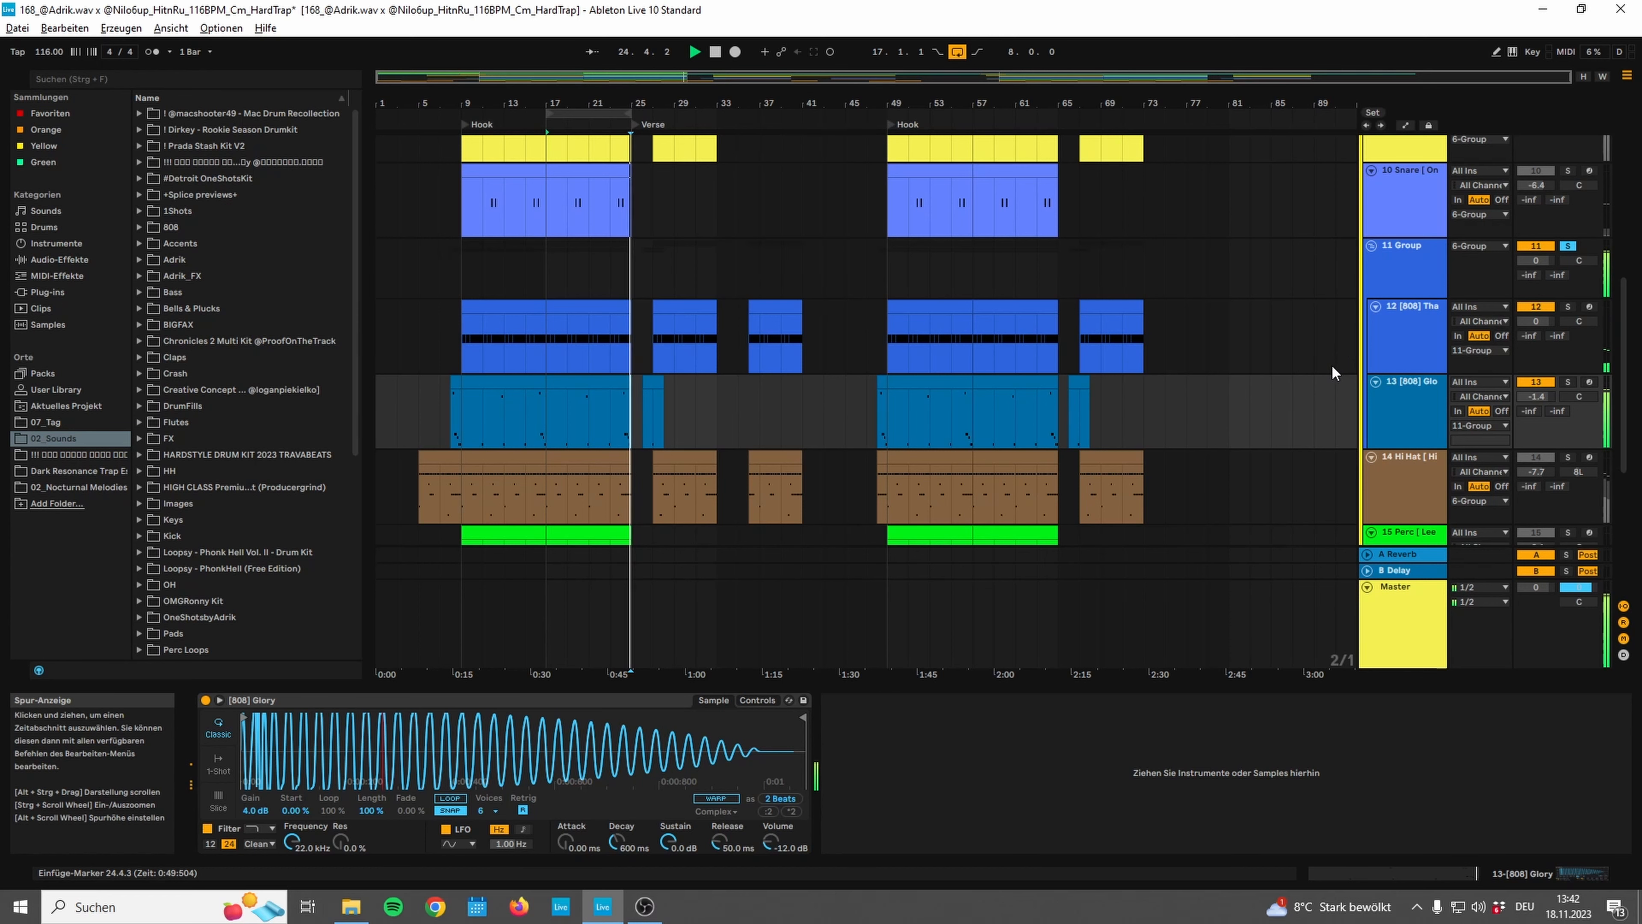
pyautogui.press('space')
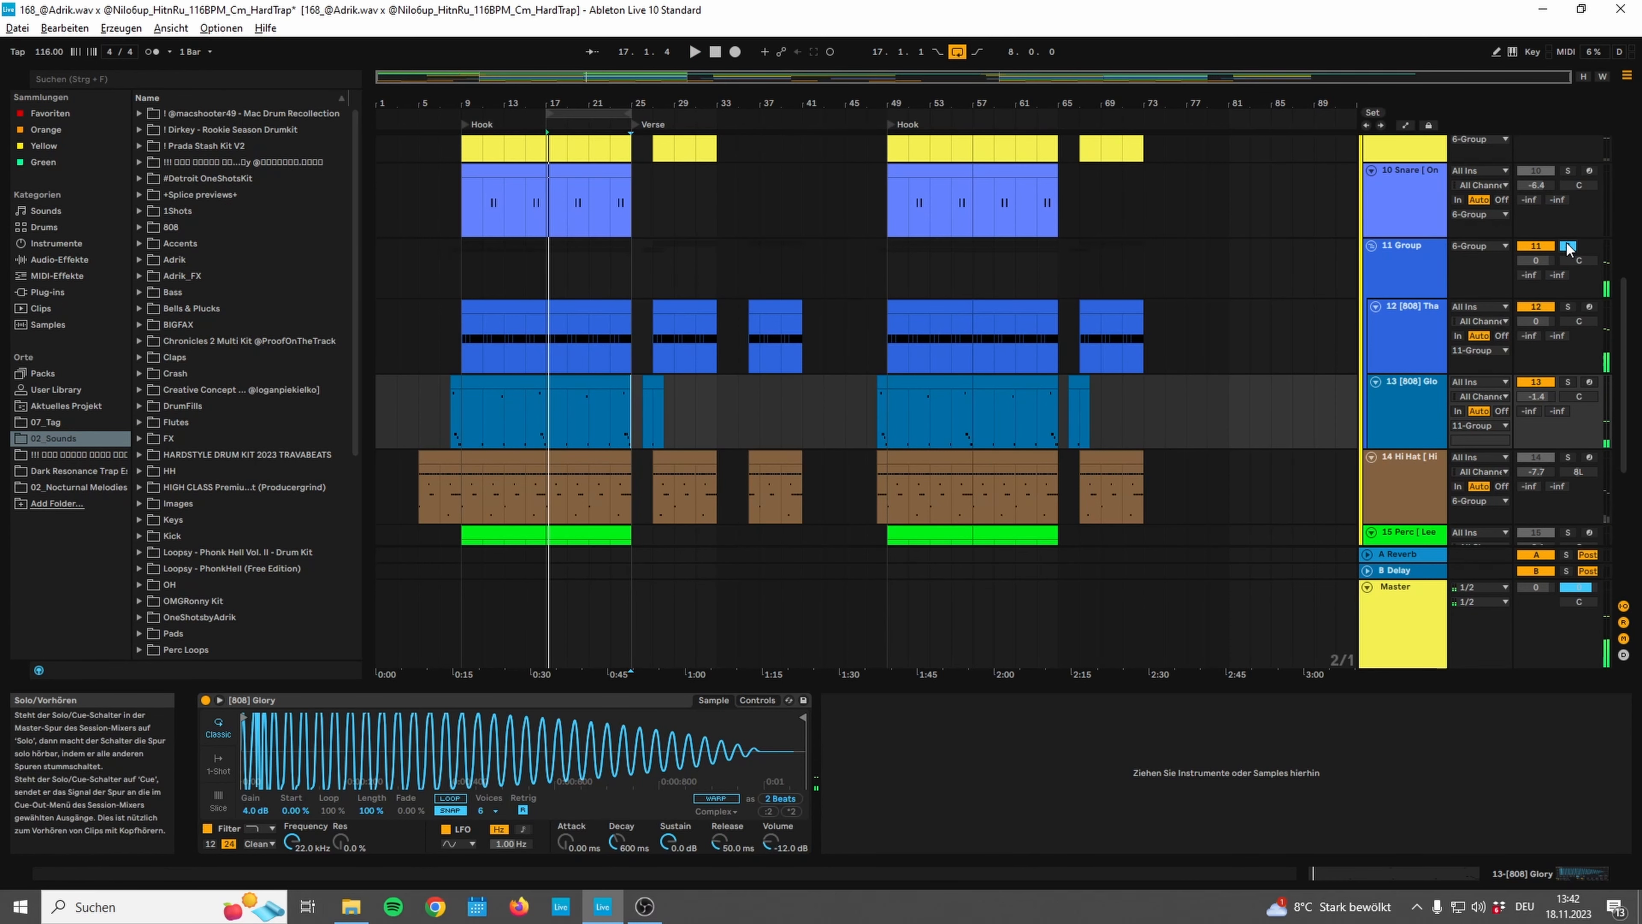
# Turn off 11 Group and its solo, reactivate drum tracks 7 to 10, and play the drums from bar 17
pyautogui.scroll(5, 1567, 212)
pyautogui.scroll(-2, 1568, 216)
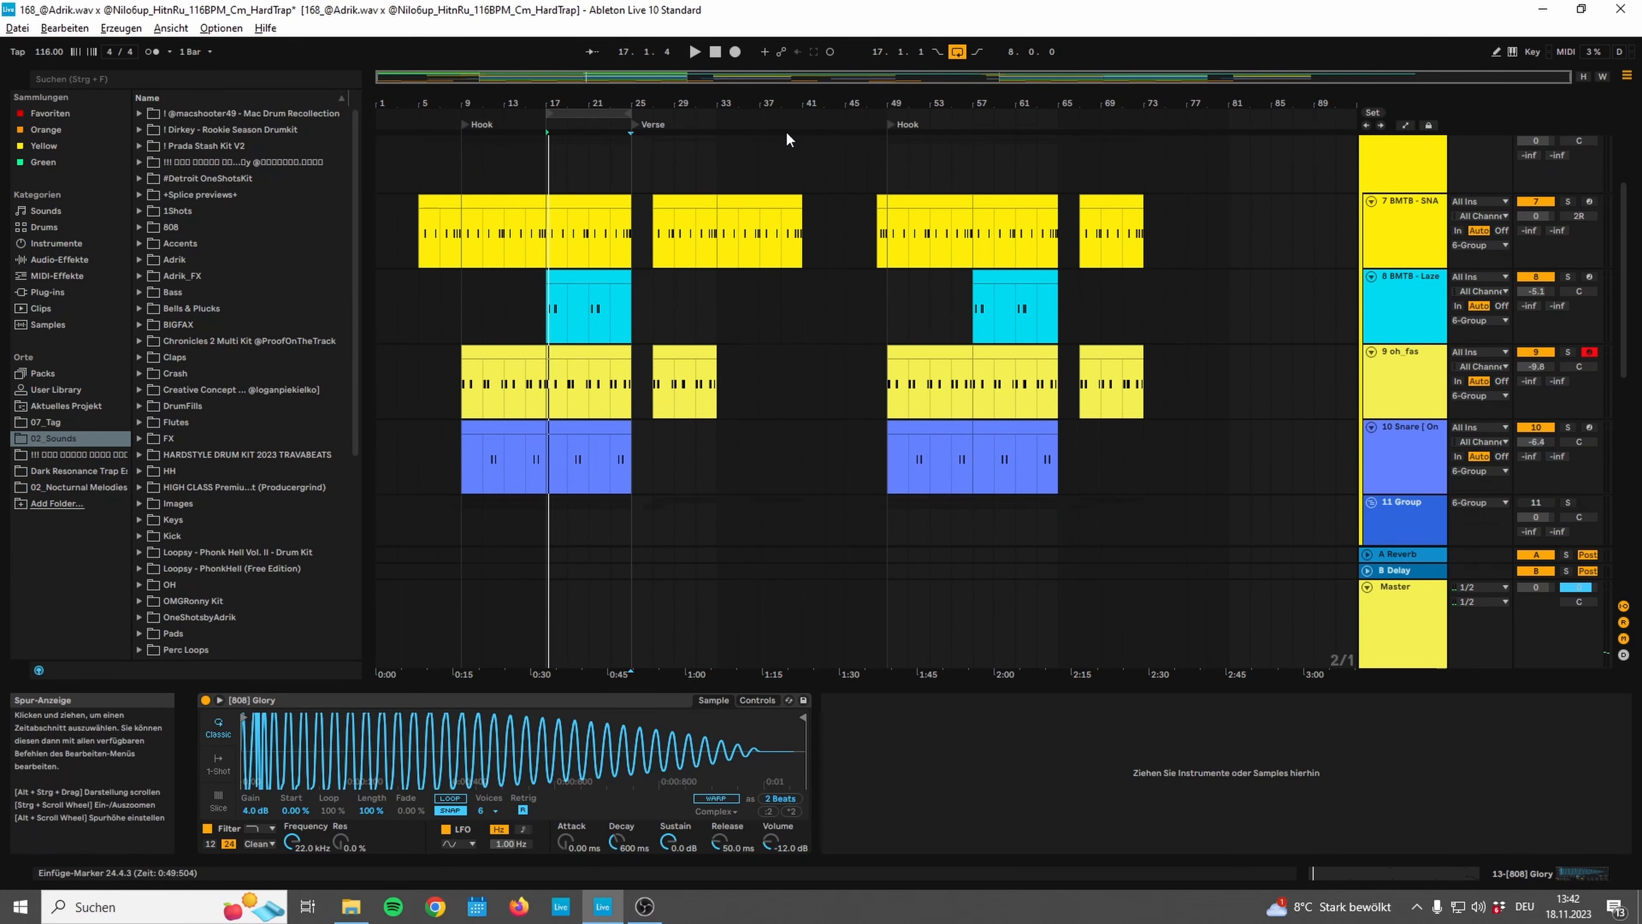
pyautogui.click(544, 123)
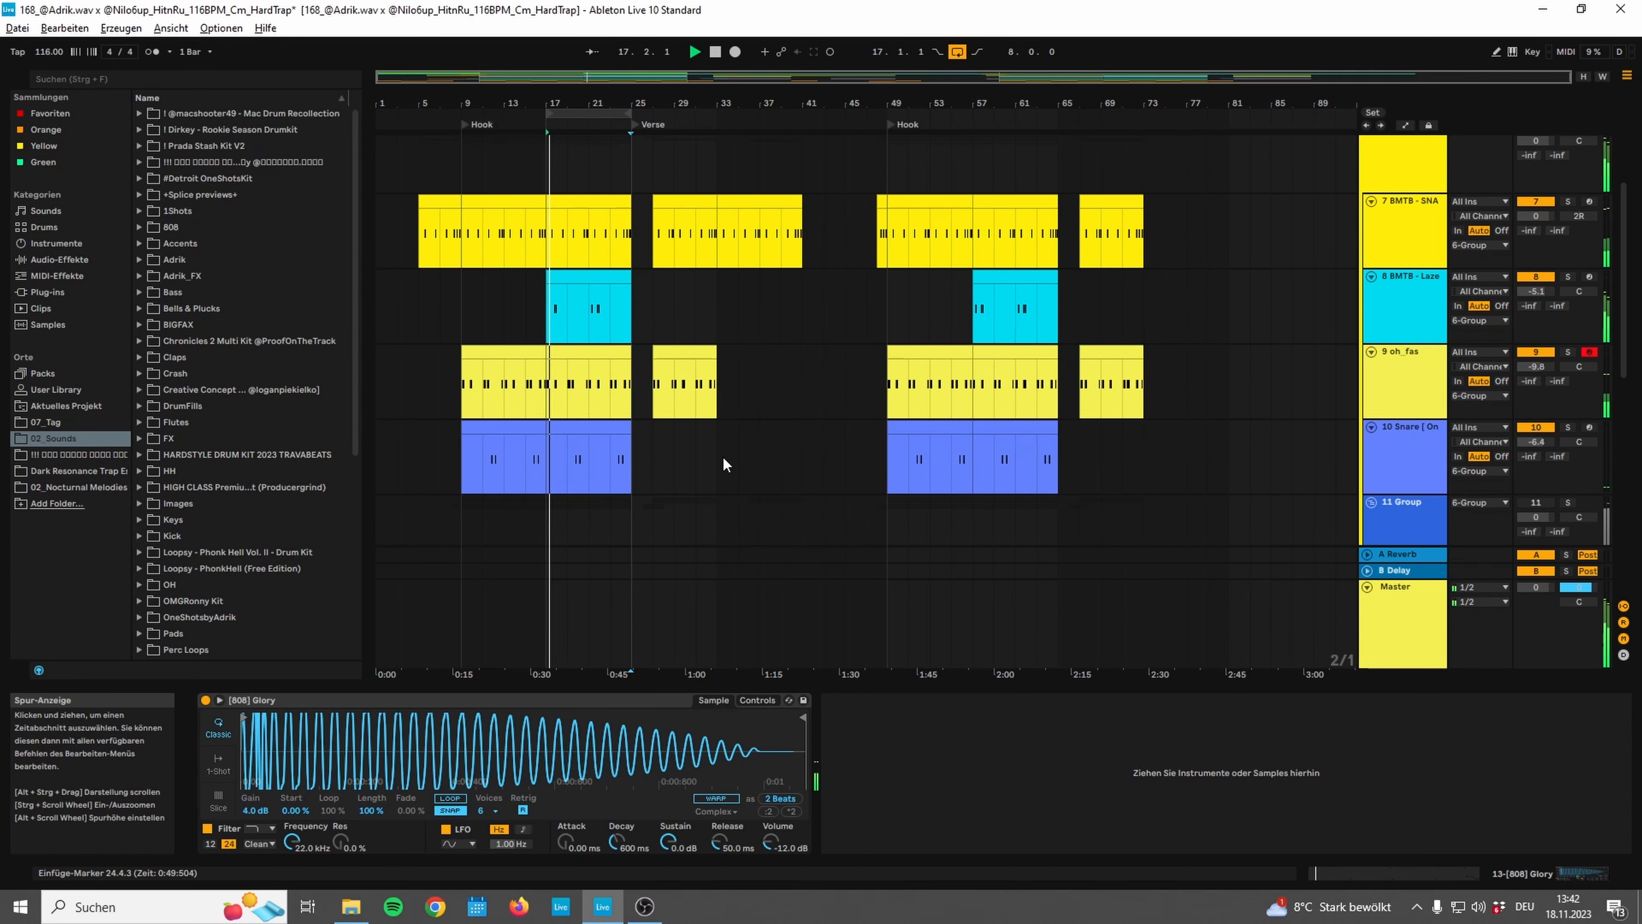
pyautogui.scroll(3, 722, 455)
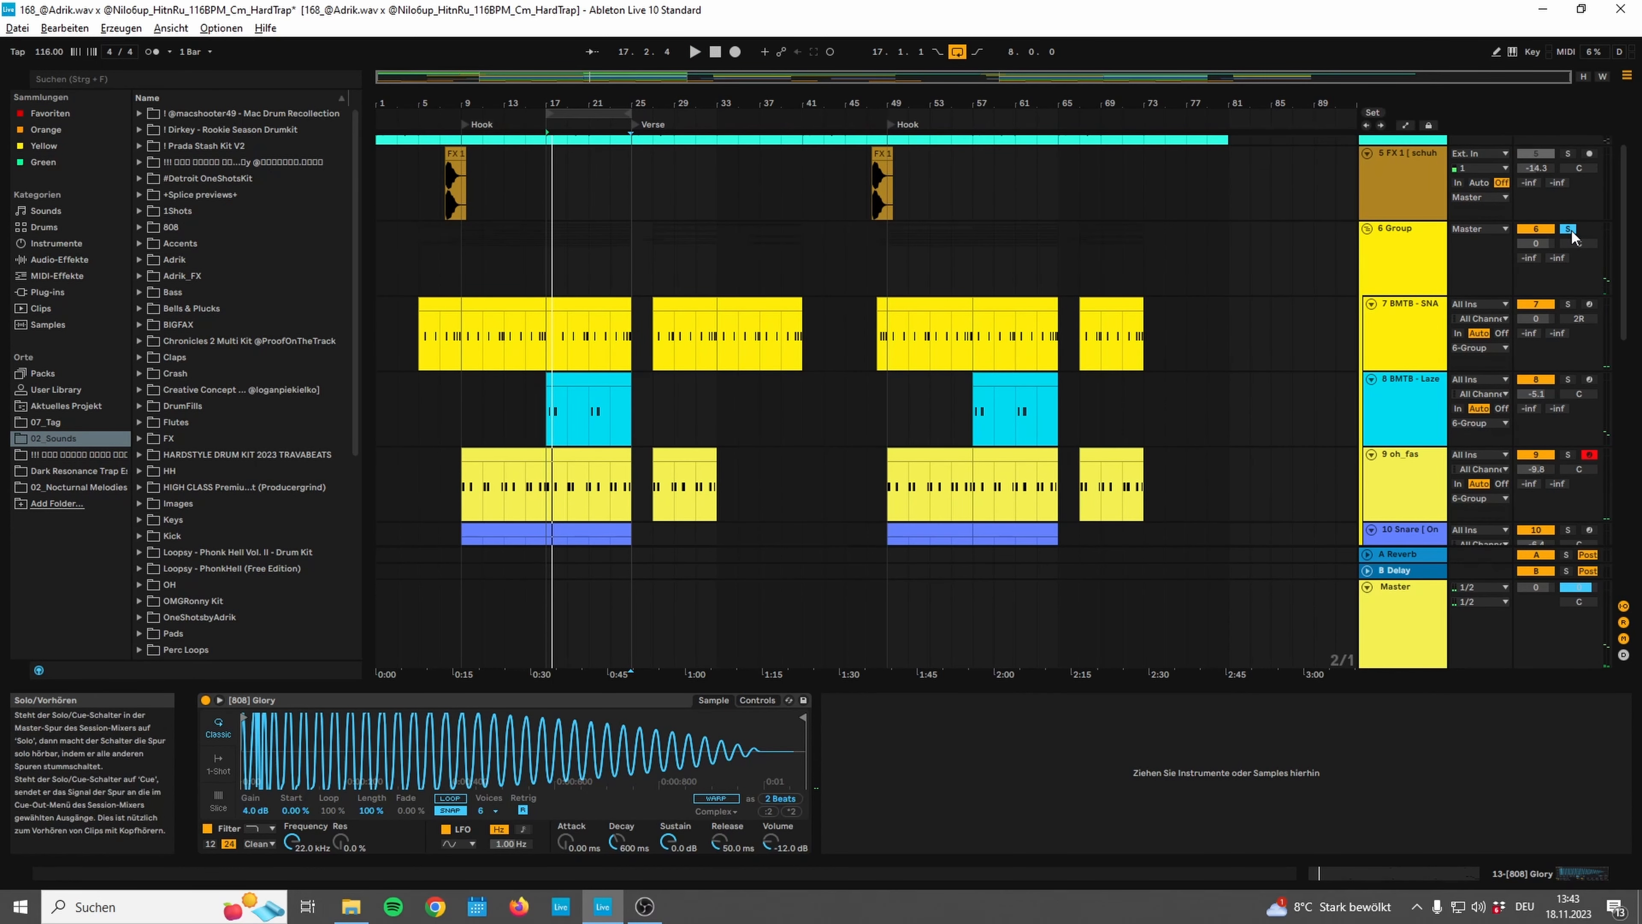
# Turn off the solo on 6 Group and reactivate 11 Group, looking over the drum, 808 and percussion tracks
pyautogui.scroll(-10, 1570, 228)
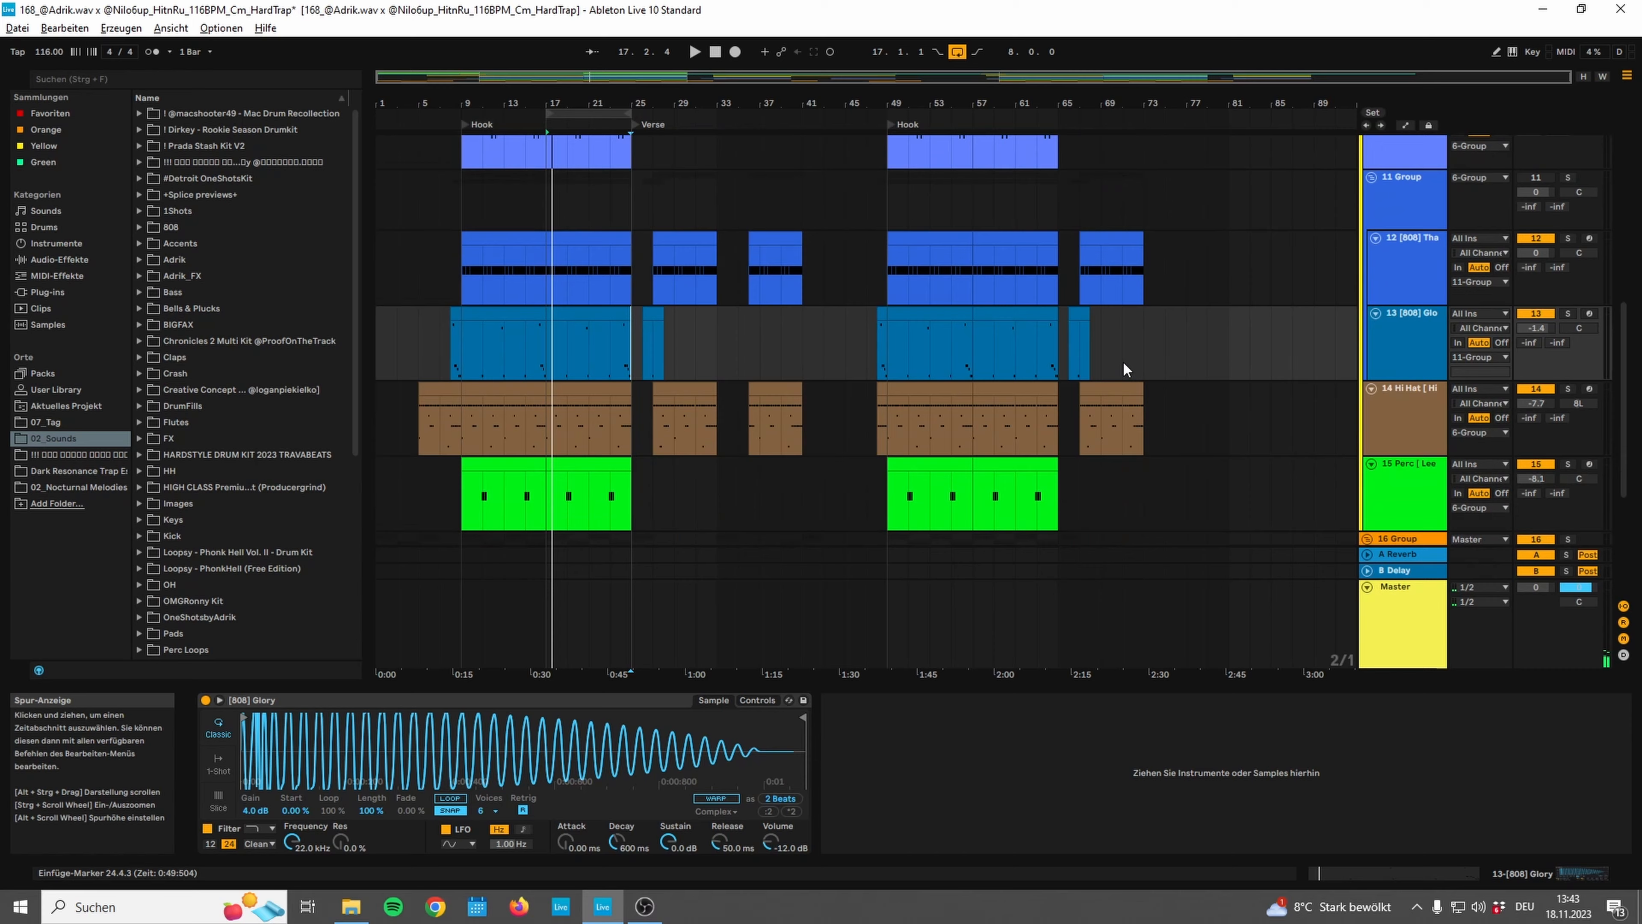
pyautogui.scroll(-2, 447, 447)
pyautogui.scroll(8, 454, 353)
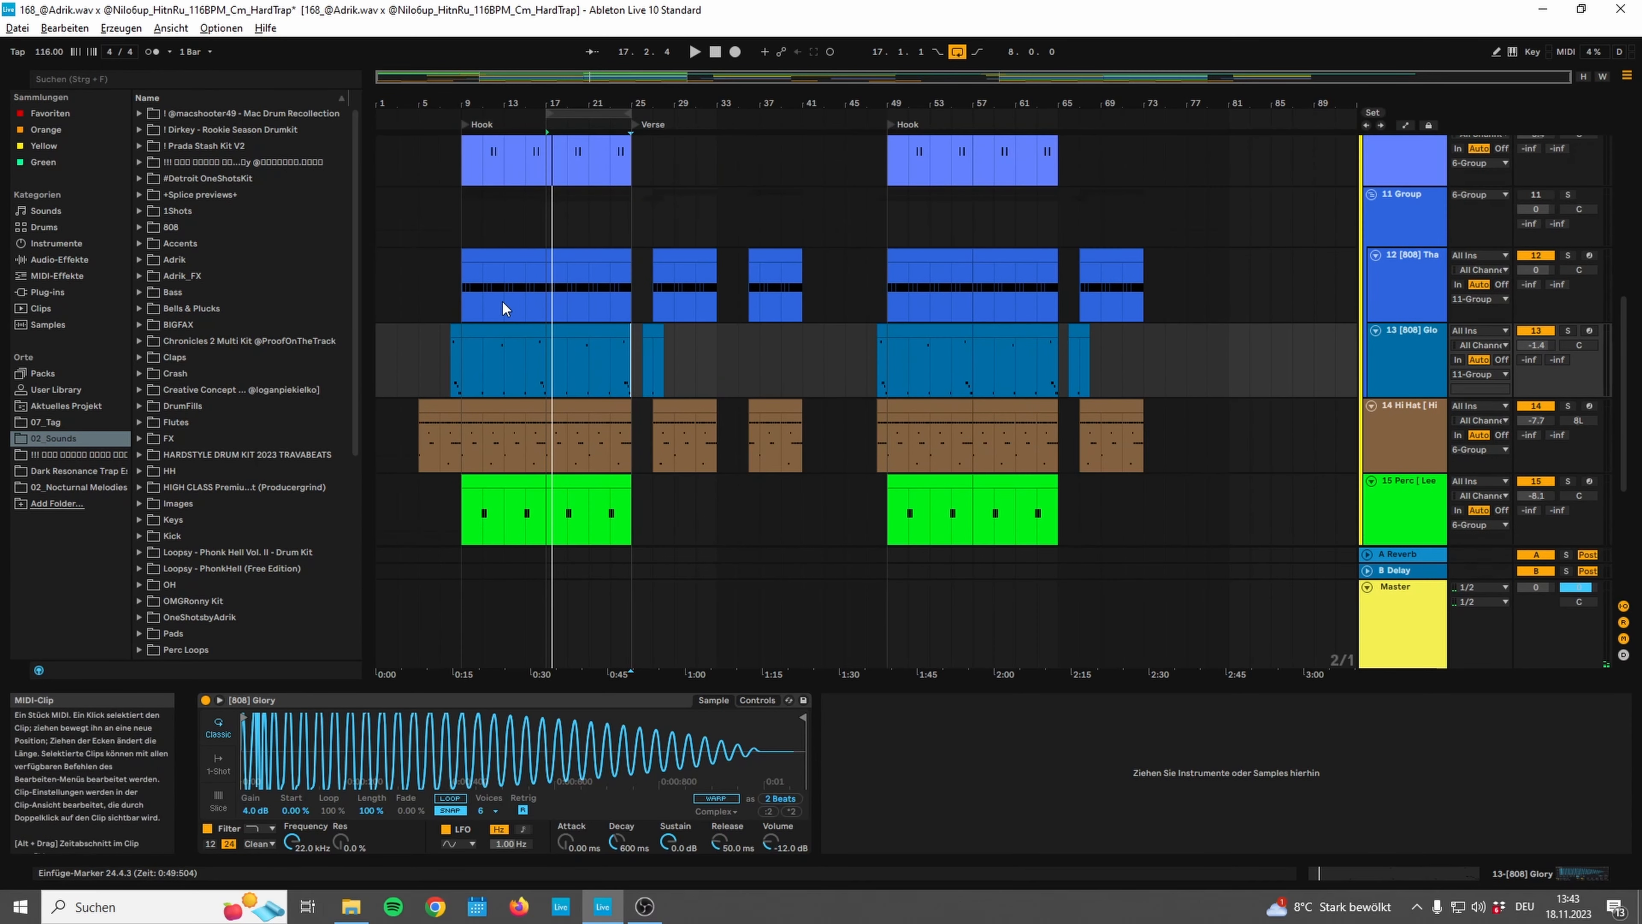
pyautogui.scroll(5, 507, 300)
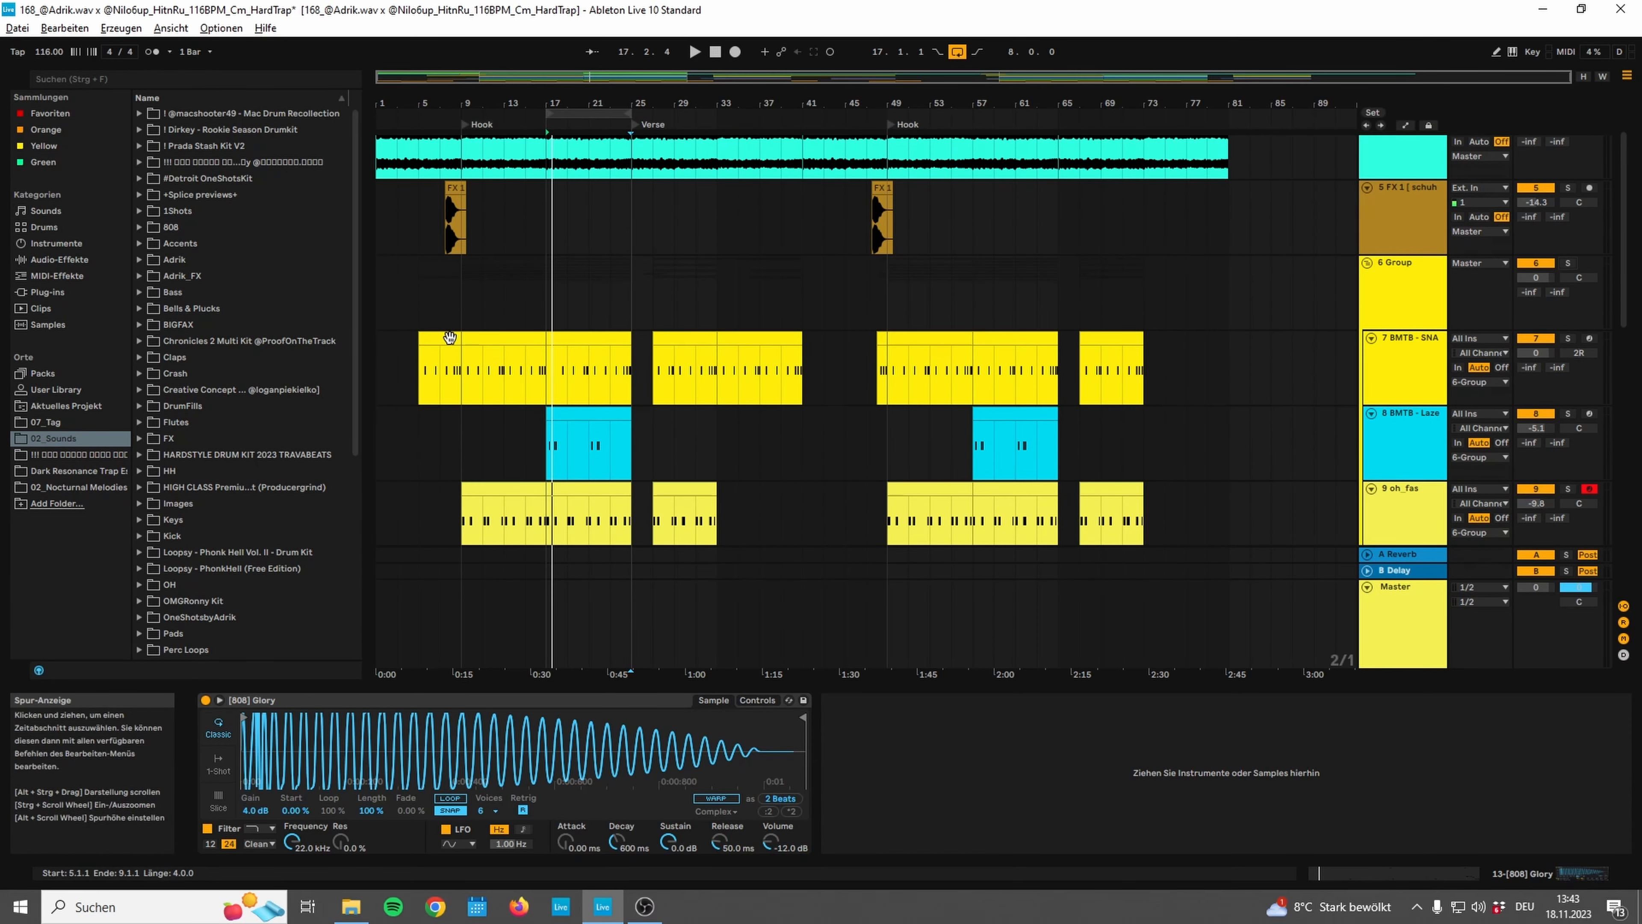
pyautogui.scroll(-3, 450, 350)
pyautogui.scroll(2, 427, 312)
# Select the stretch from bar 5 to bar 9 before the first Hook, across the tracks from BMTB - SNARE to [808] Glory
pyautogui.click(407, 312)
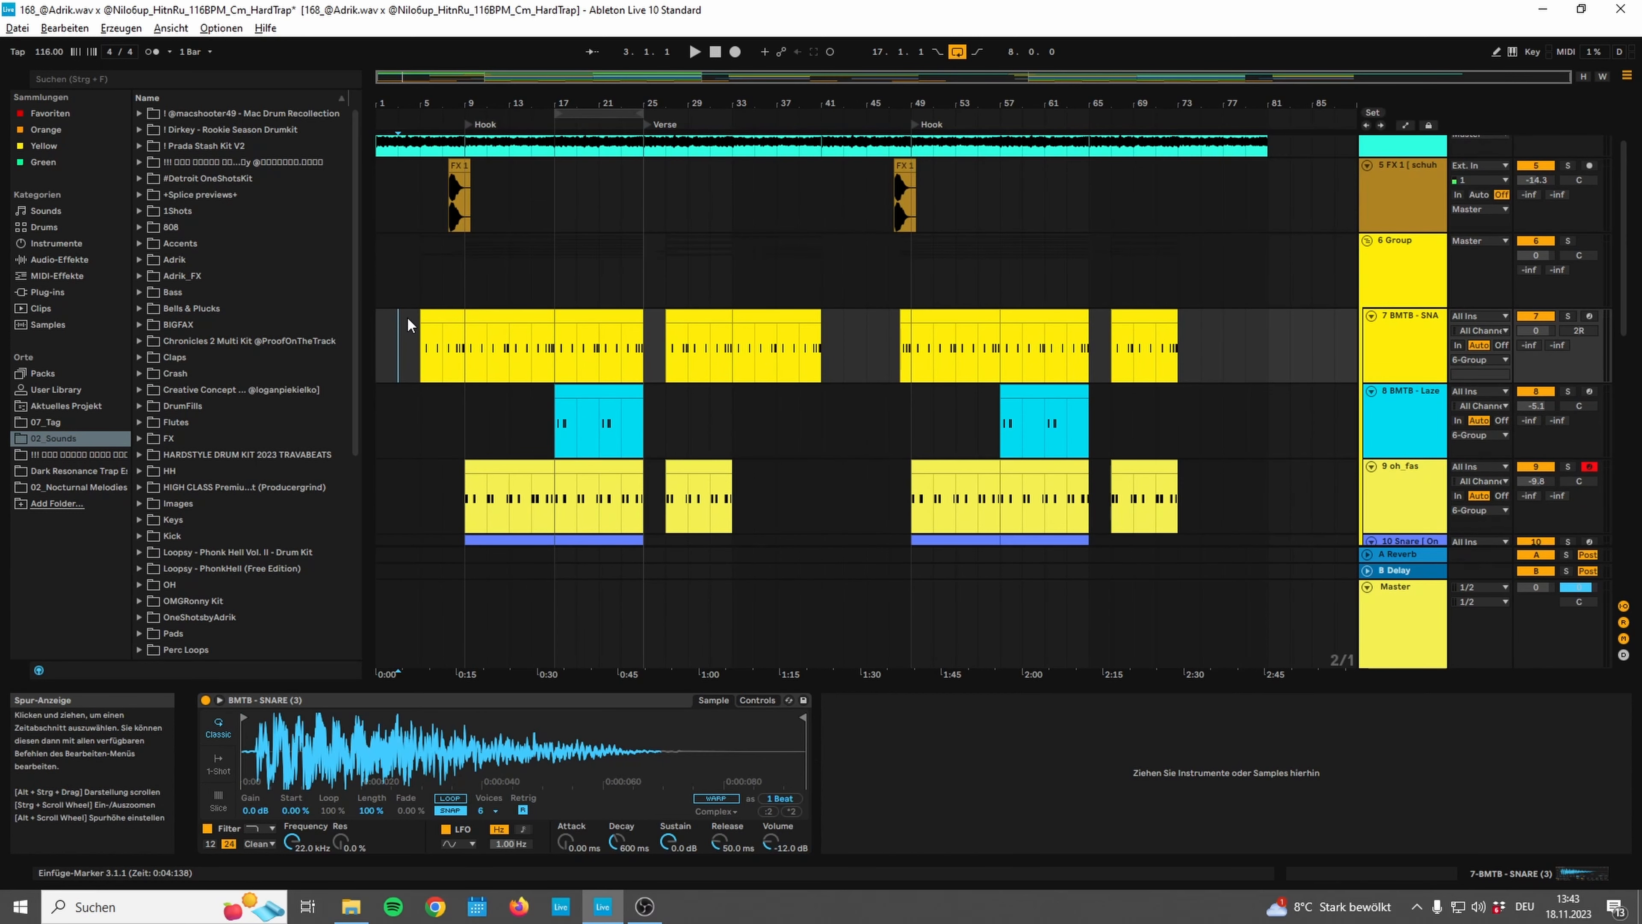
pyautogui.click(468, 328)
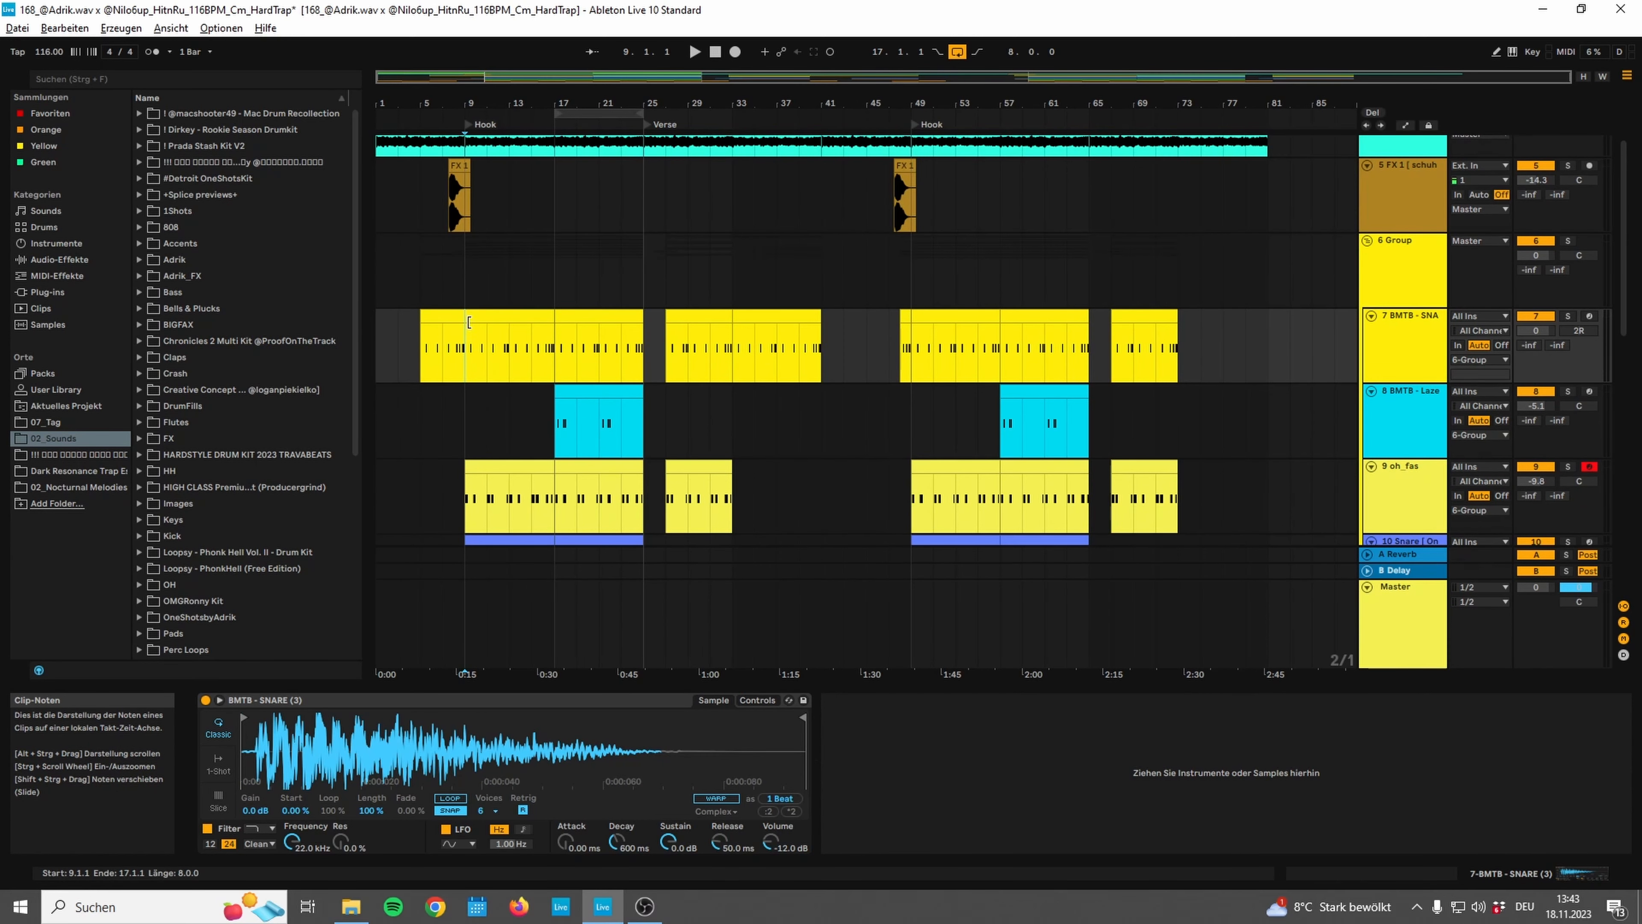
pyautogui.scroll(-5, 418, 377)
pyautogui.scroll(-1, 453, 486)
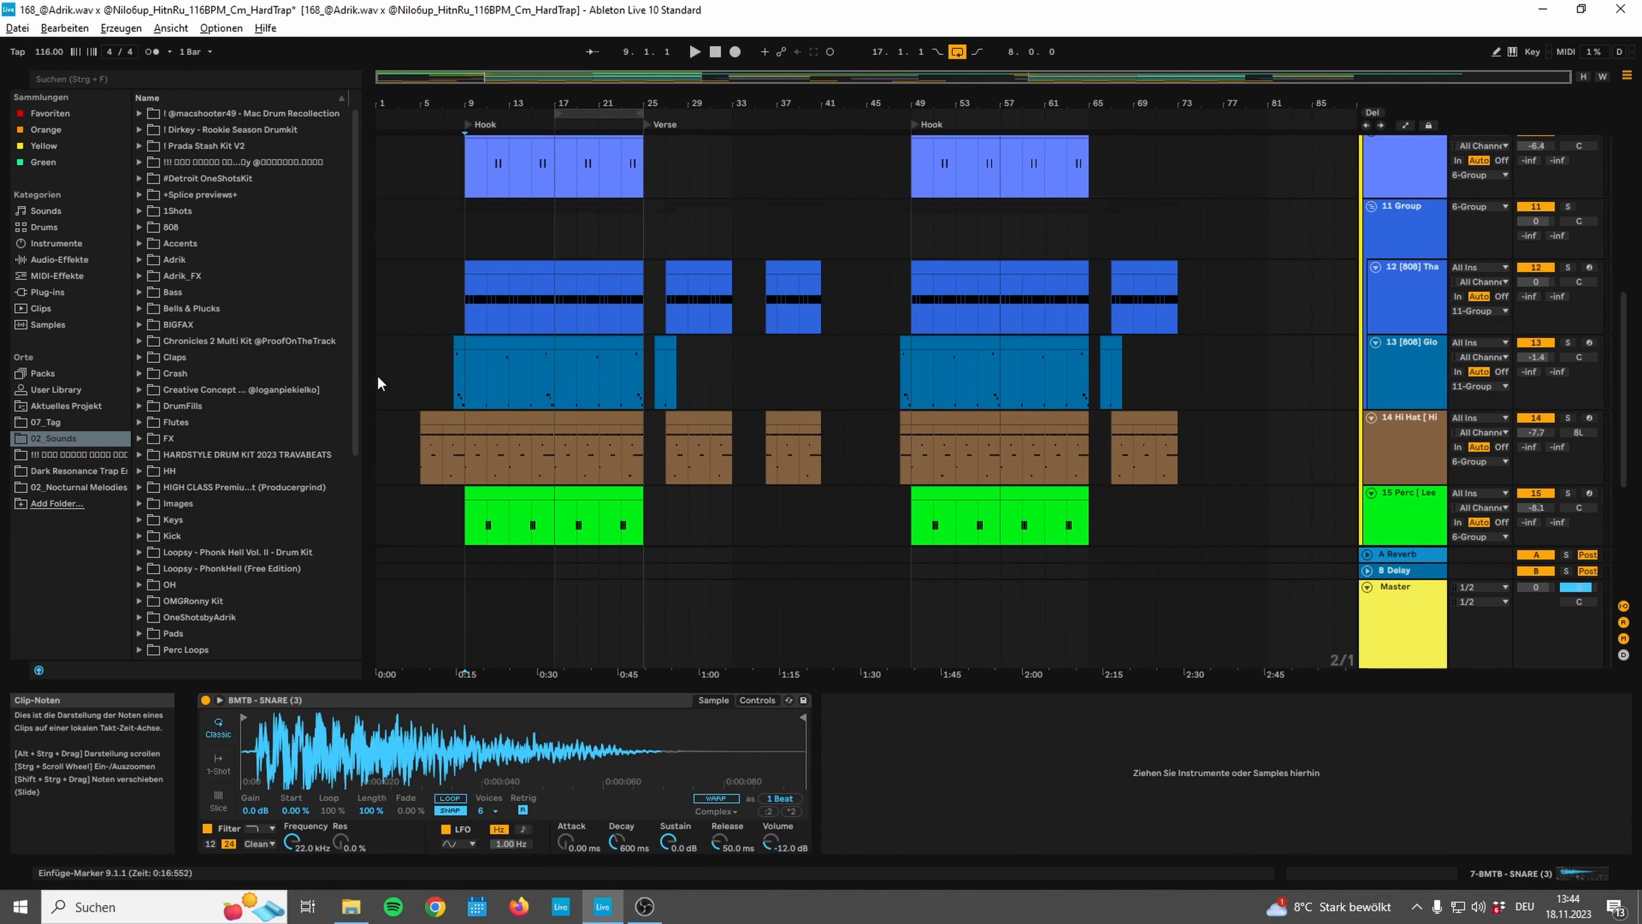
pyautogui.click(464, 379)
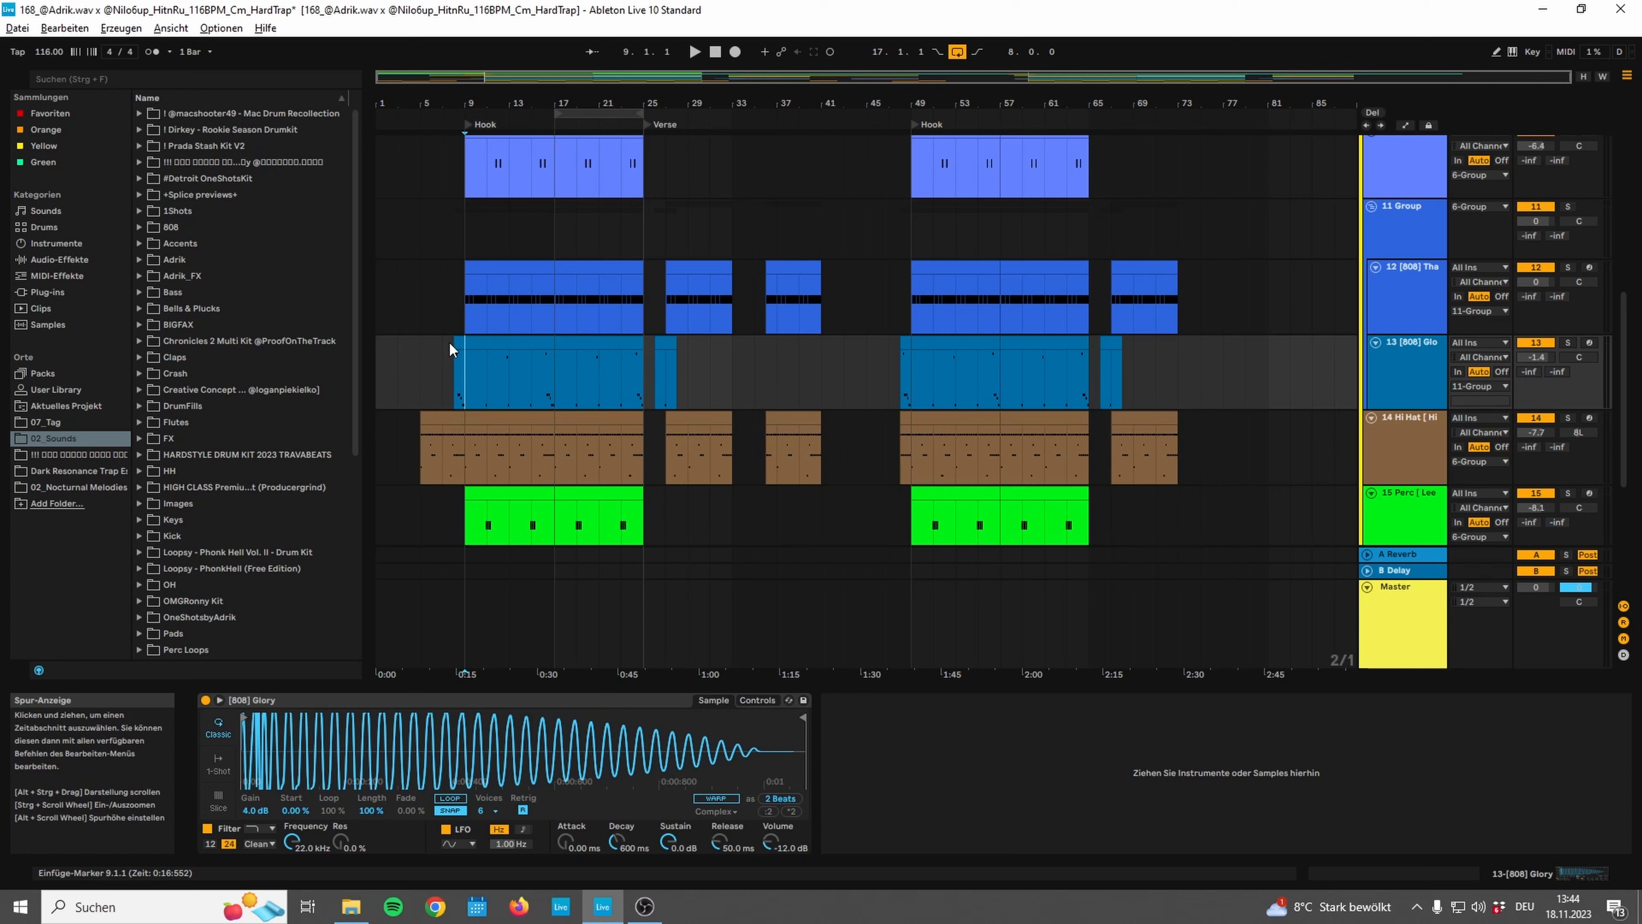
pyautogui.scroll(4, 439, 291)
pyautogui.keyDown('shift'); pyautogui.click(443, 196); pyautogui.keyUp('shift')
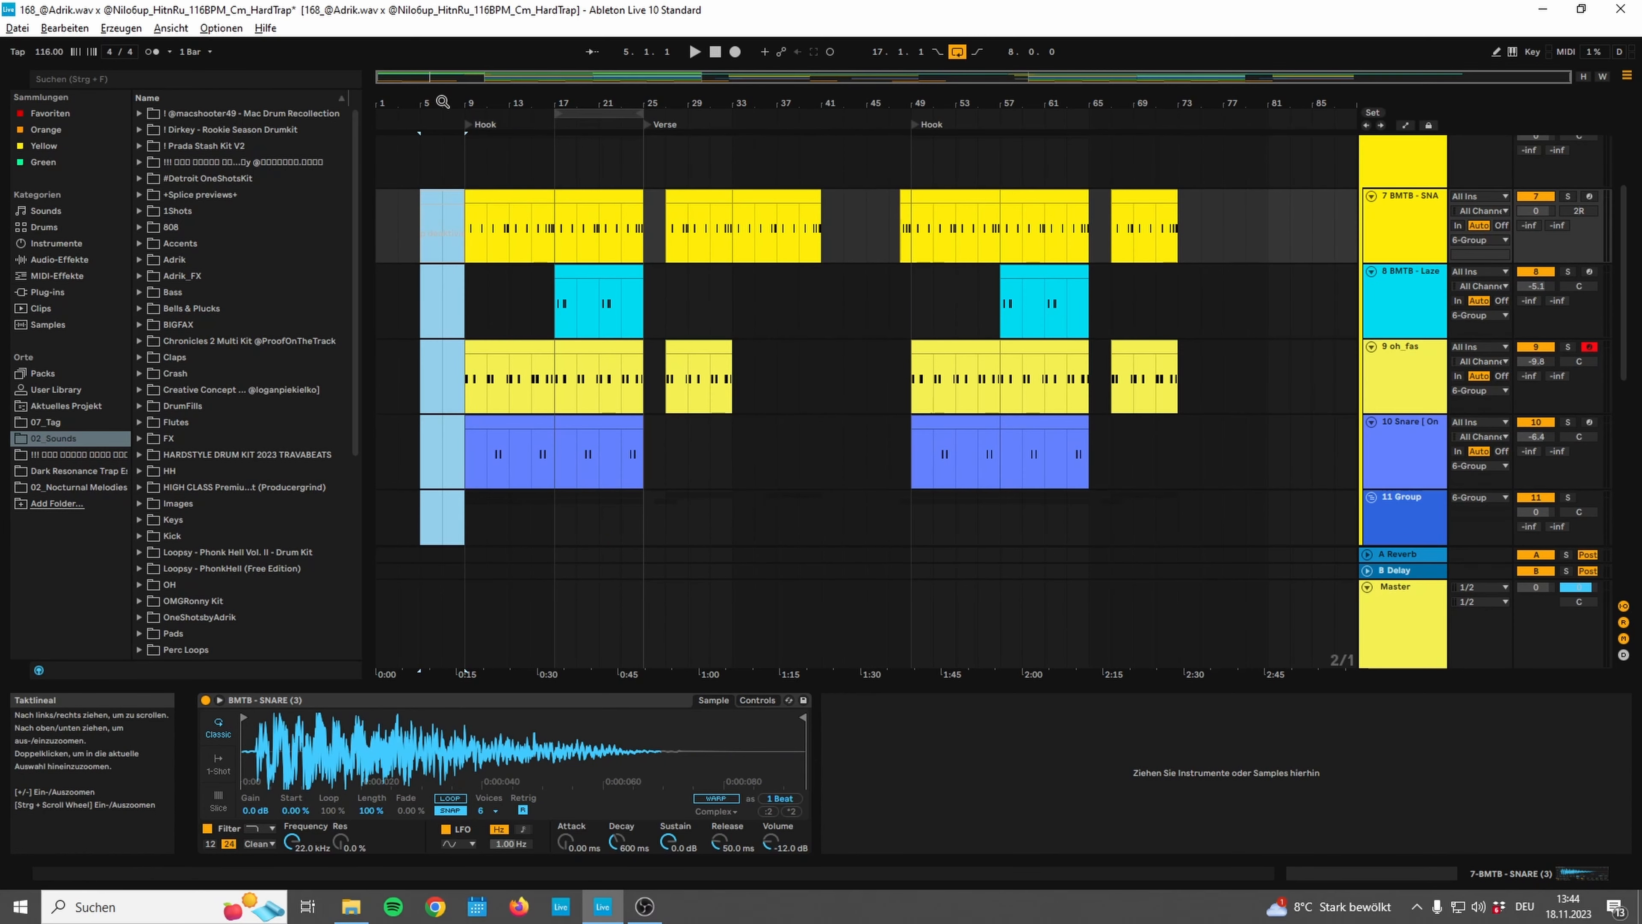
# Play the full beat from the intro into the first Hook twice, stop it, and place the insert marker at bar 3 on [808] Glory
pyautogui.click(413, 117)
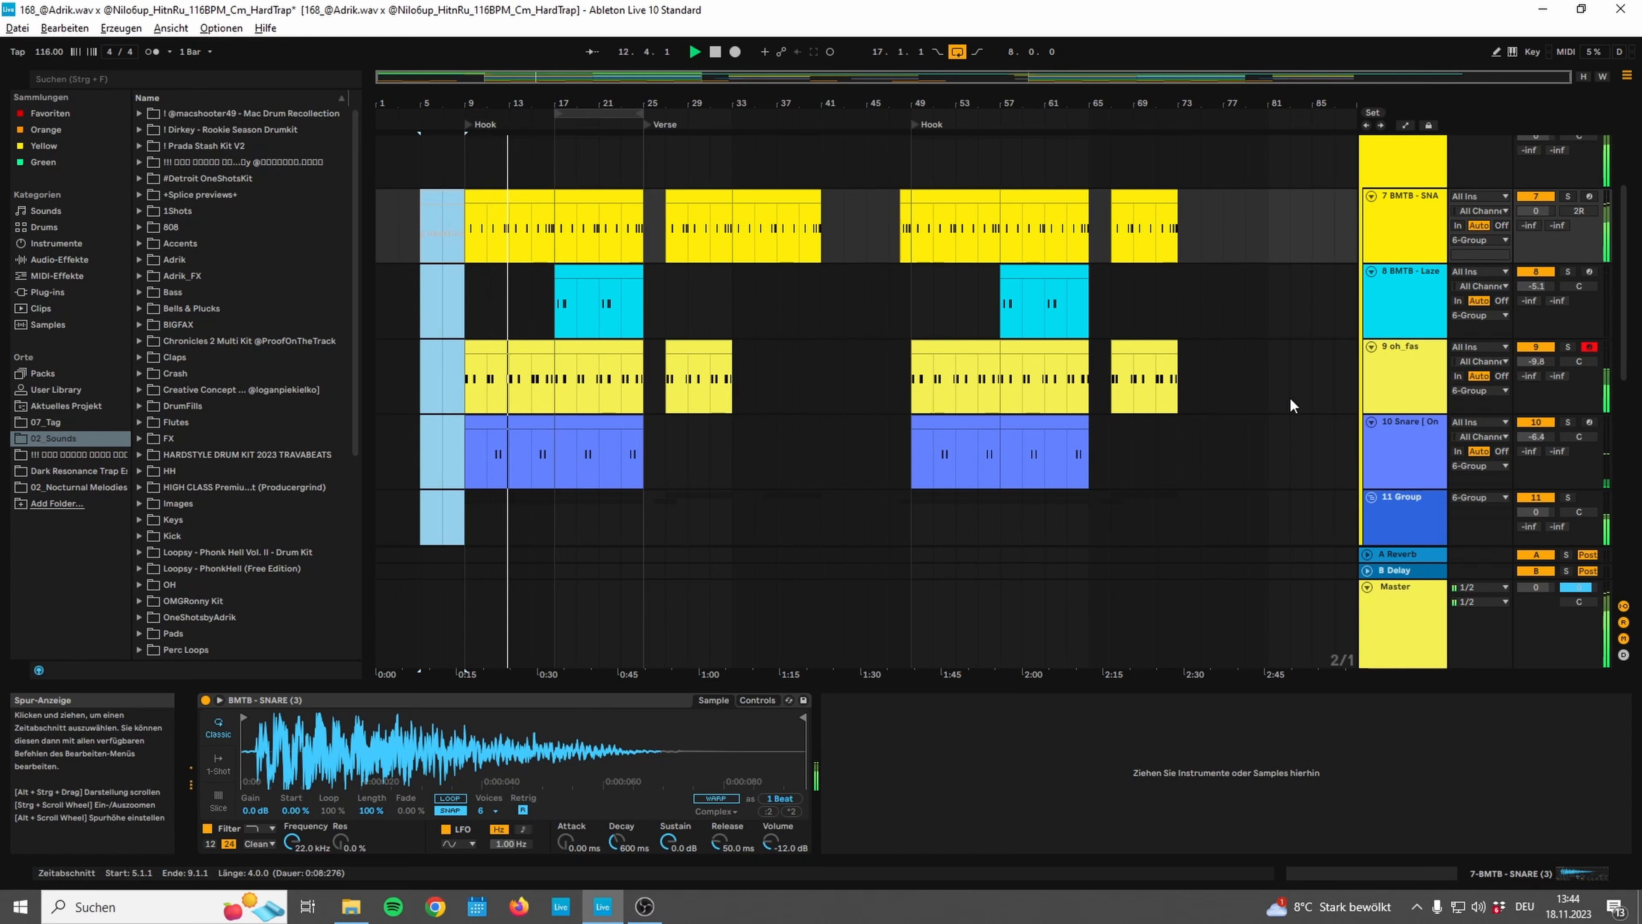
pyautogui.scroll(2, 1296, 379)
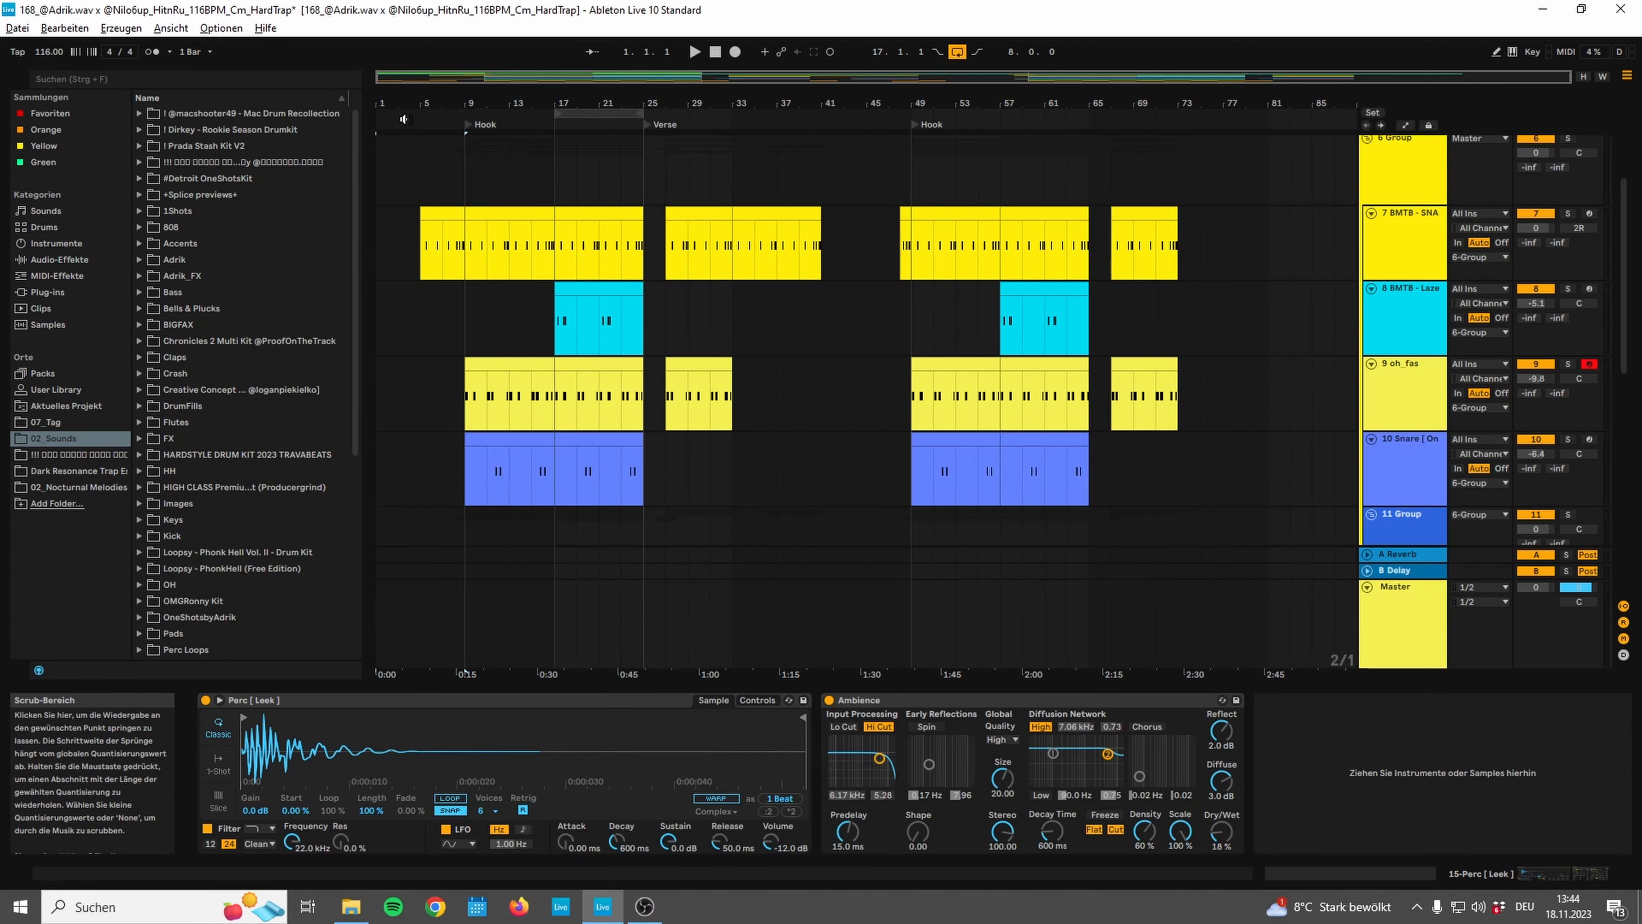
pyautogui.click(401, 119)
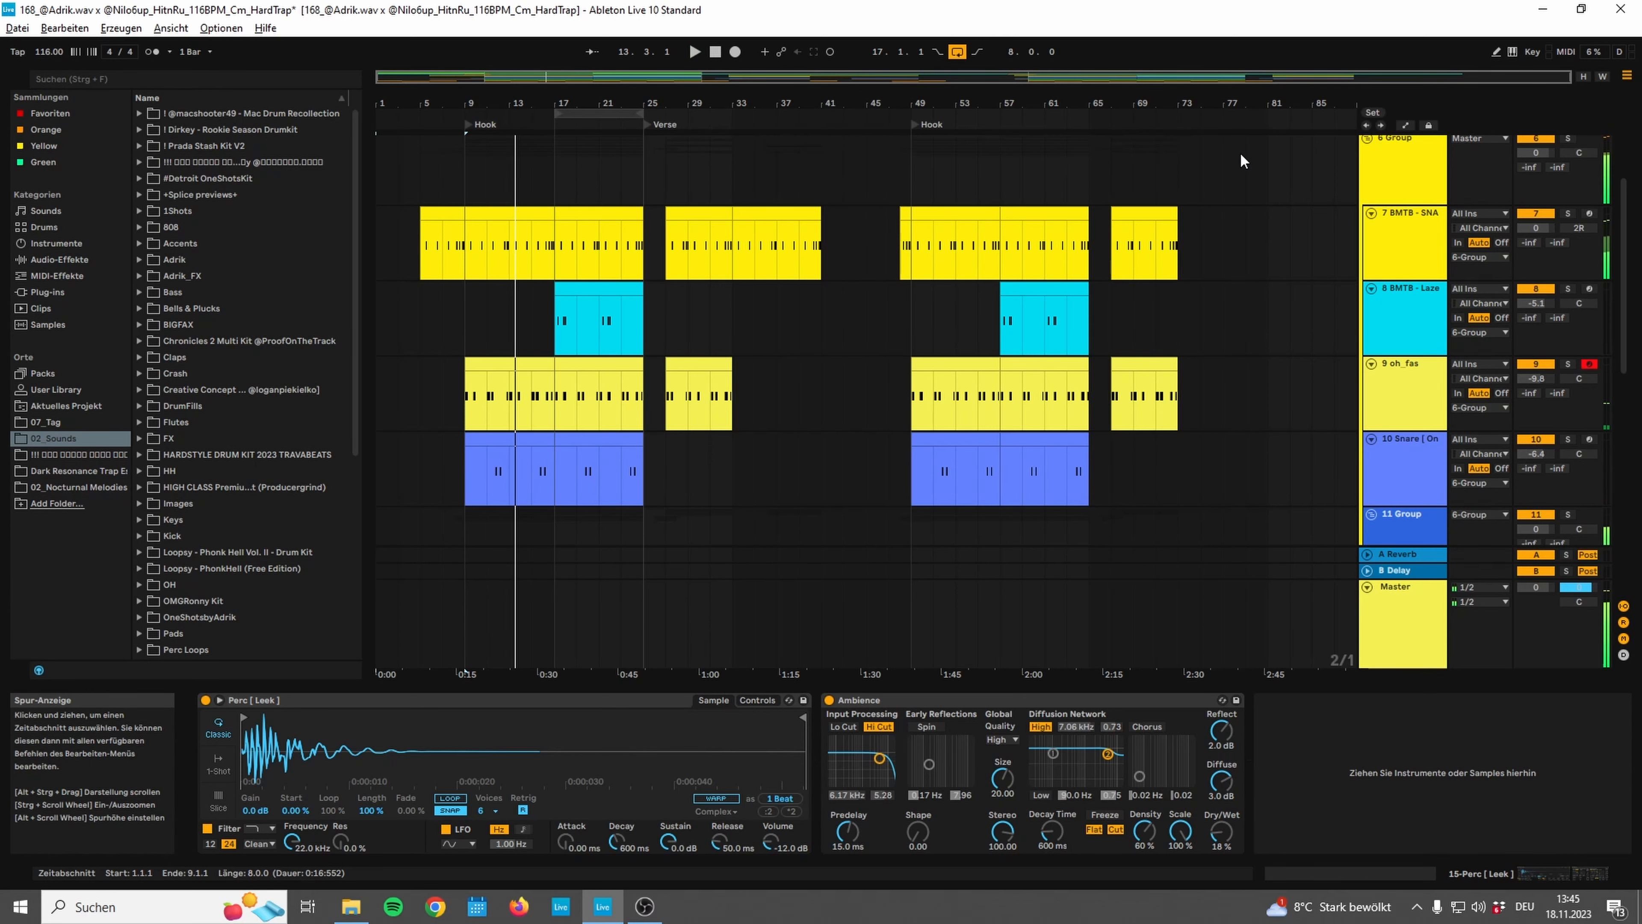
pyautogui.scroll(-5, 401, 343)
pyautogui.click(400, 343)
pyautogui.press('space')
# Show the master track's devices and open the Supercharger plug-in window, moving it slightly within the arrangement
pyautogui.scroll(5, 402, 297)
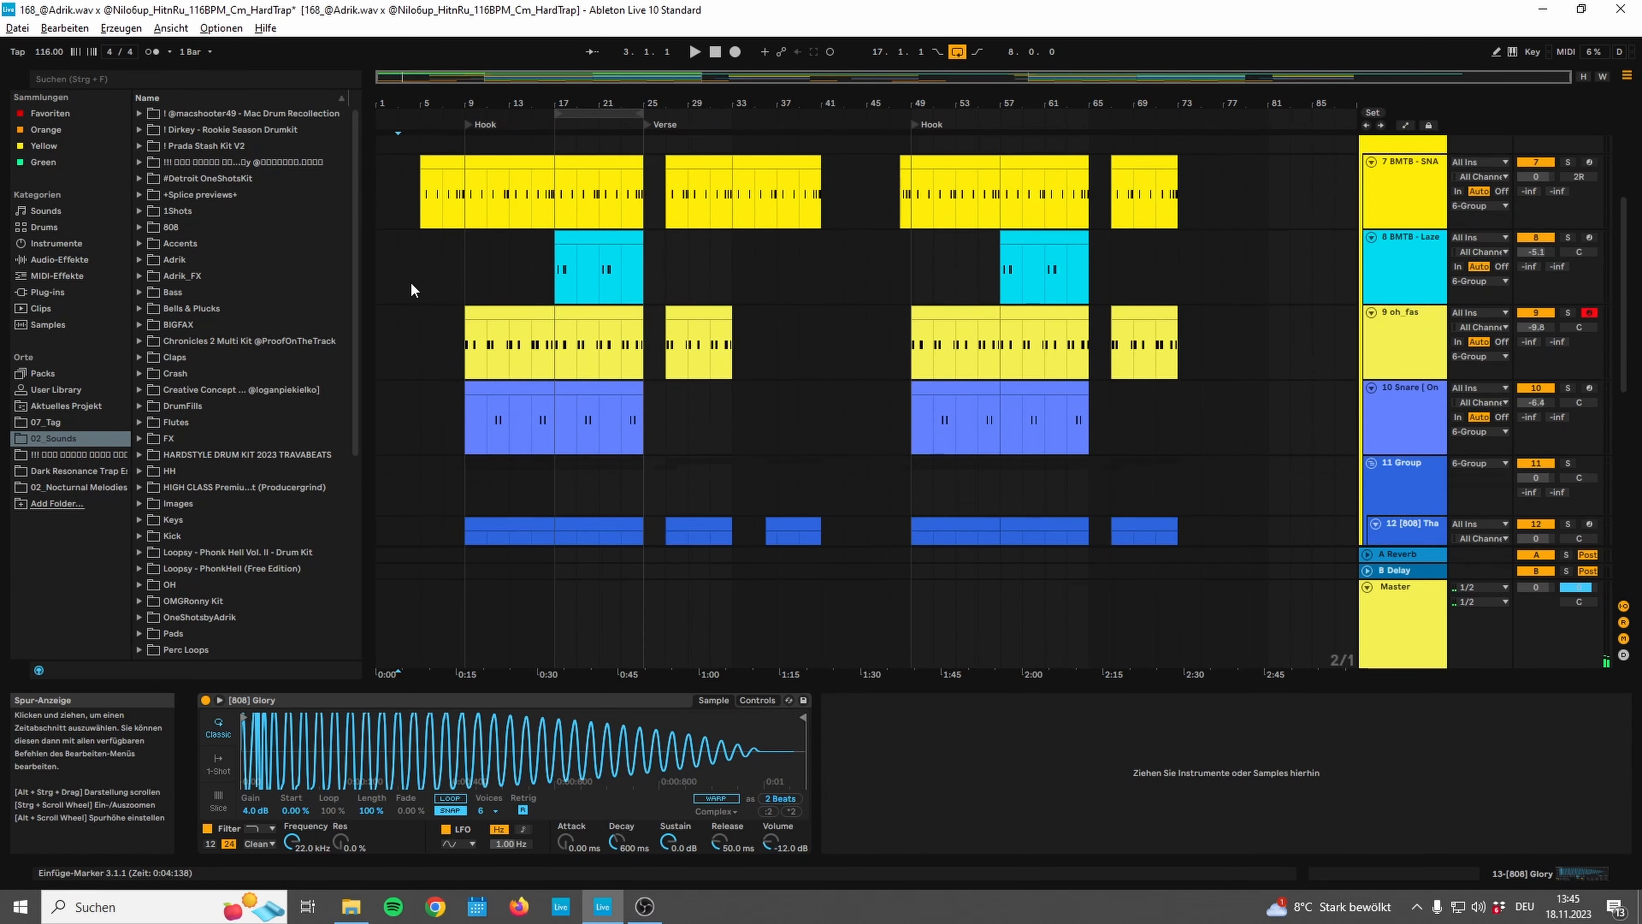
pyautogui.scroll(-5, 407, 255)
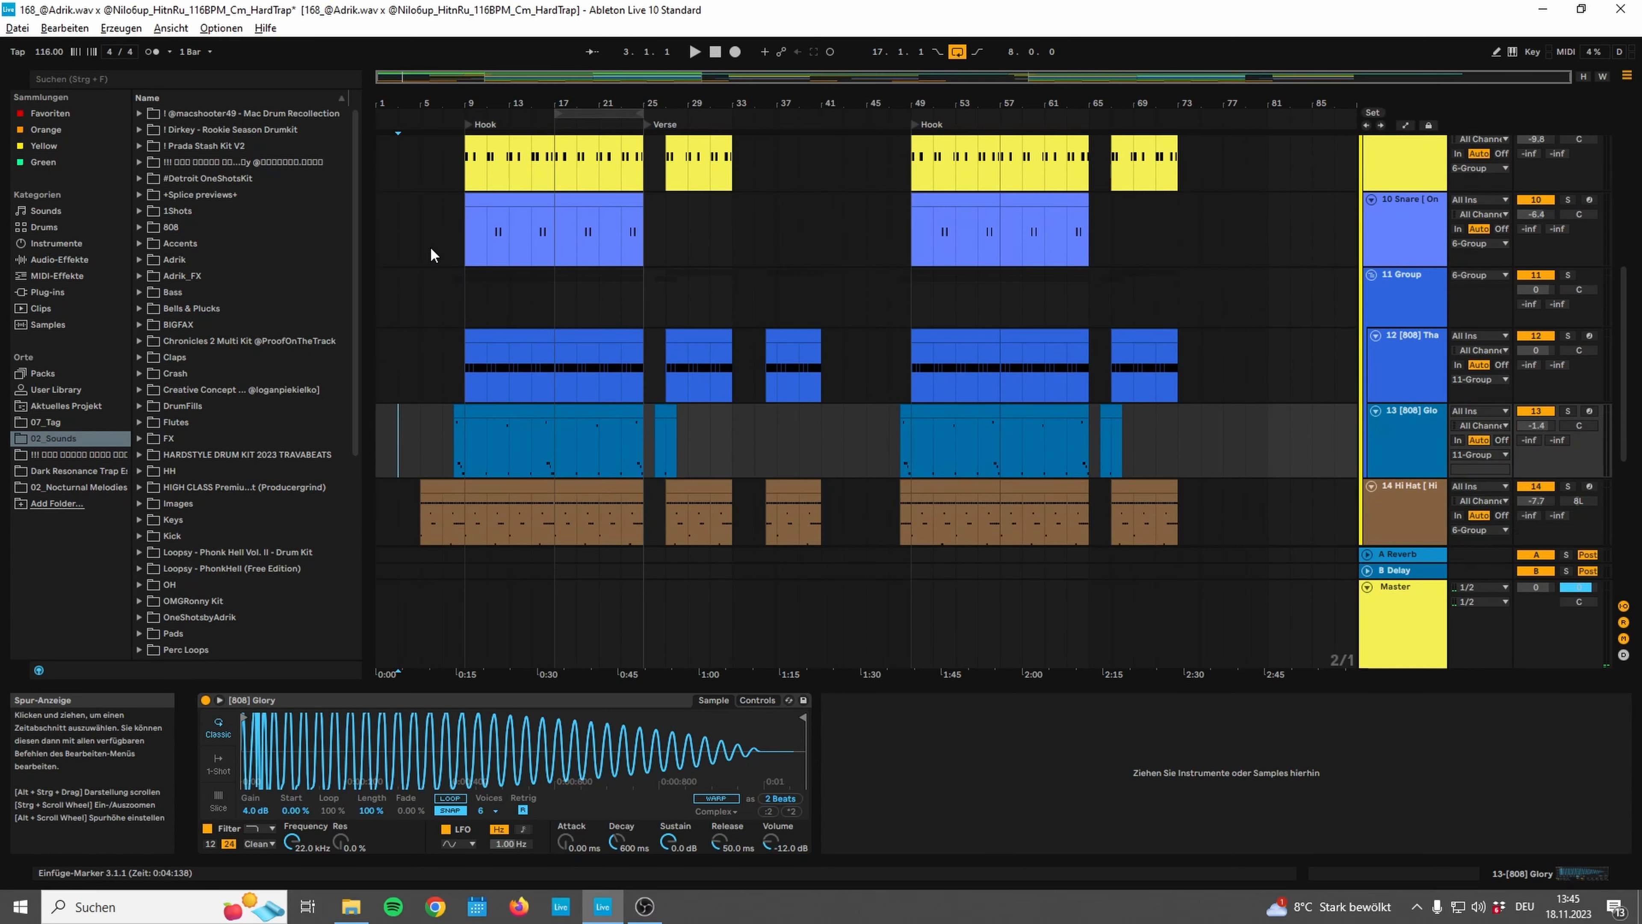
pyautogui.scroll(-5, 494, 275)
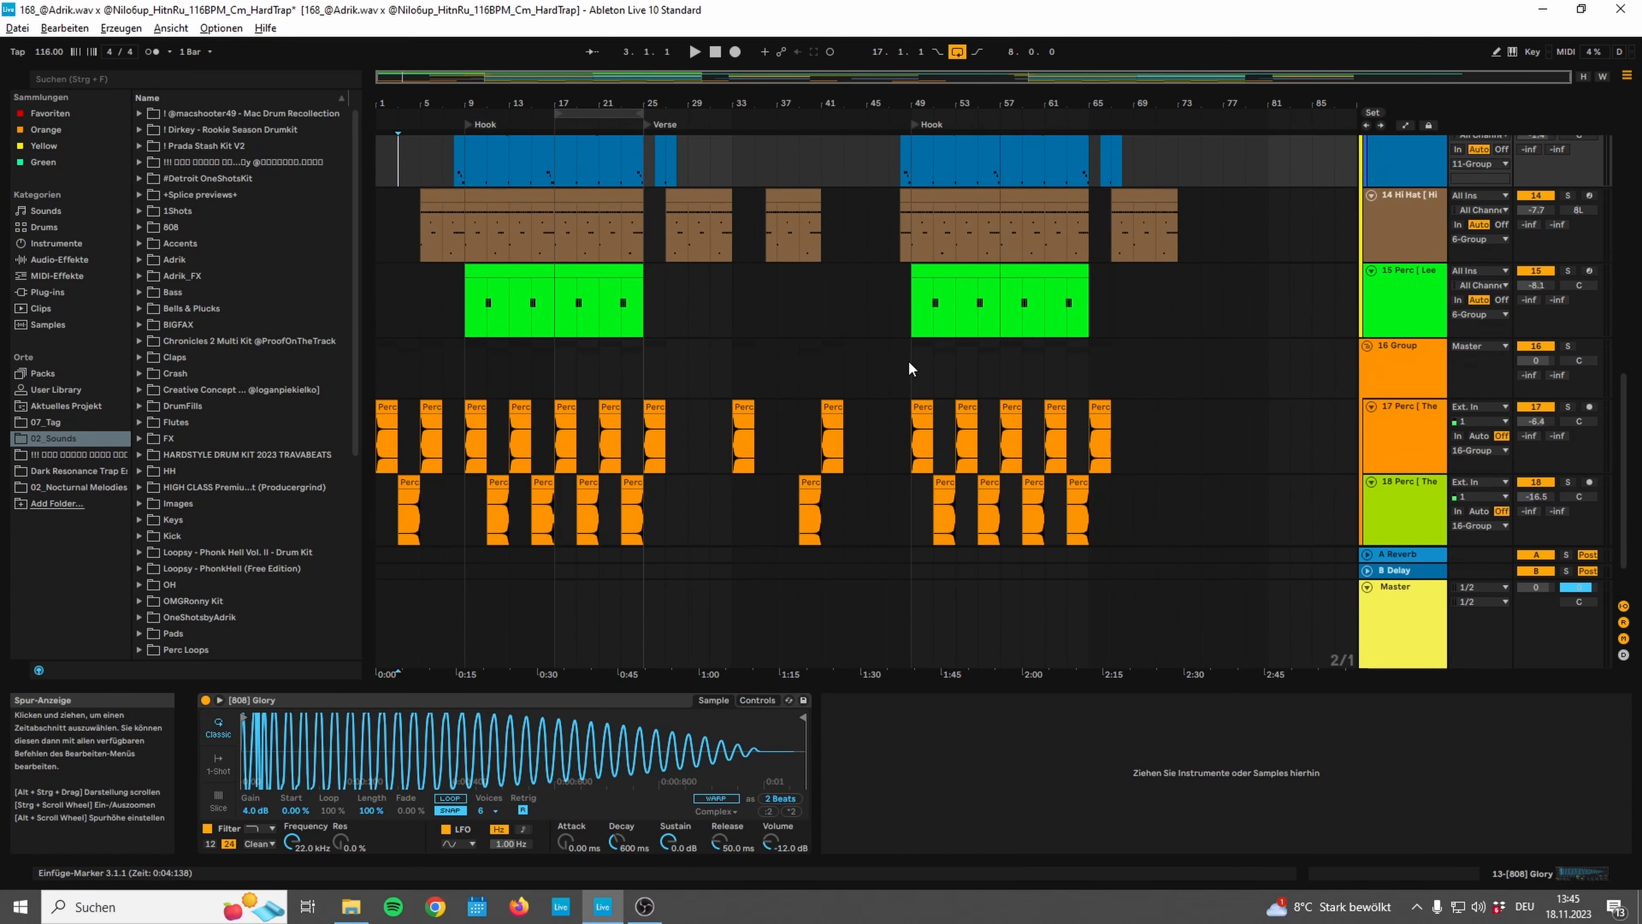
pyautogui.scroll(-2, 905, 372)
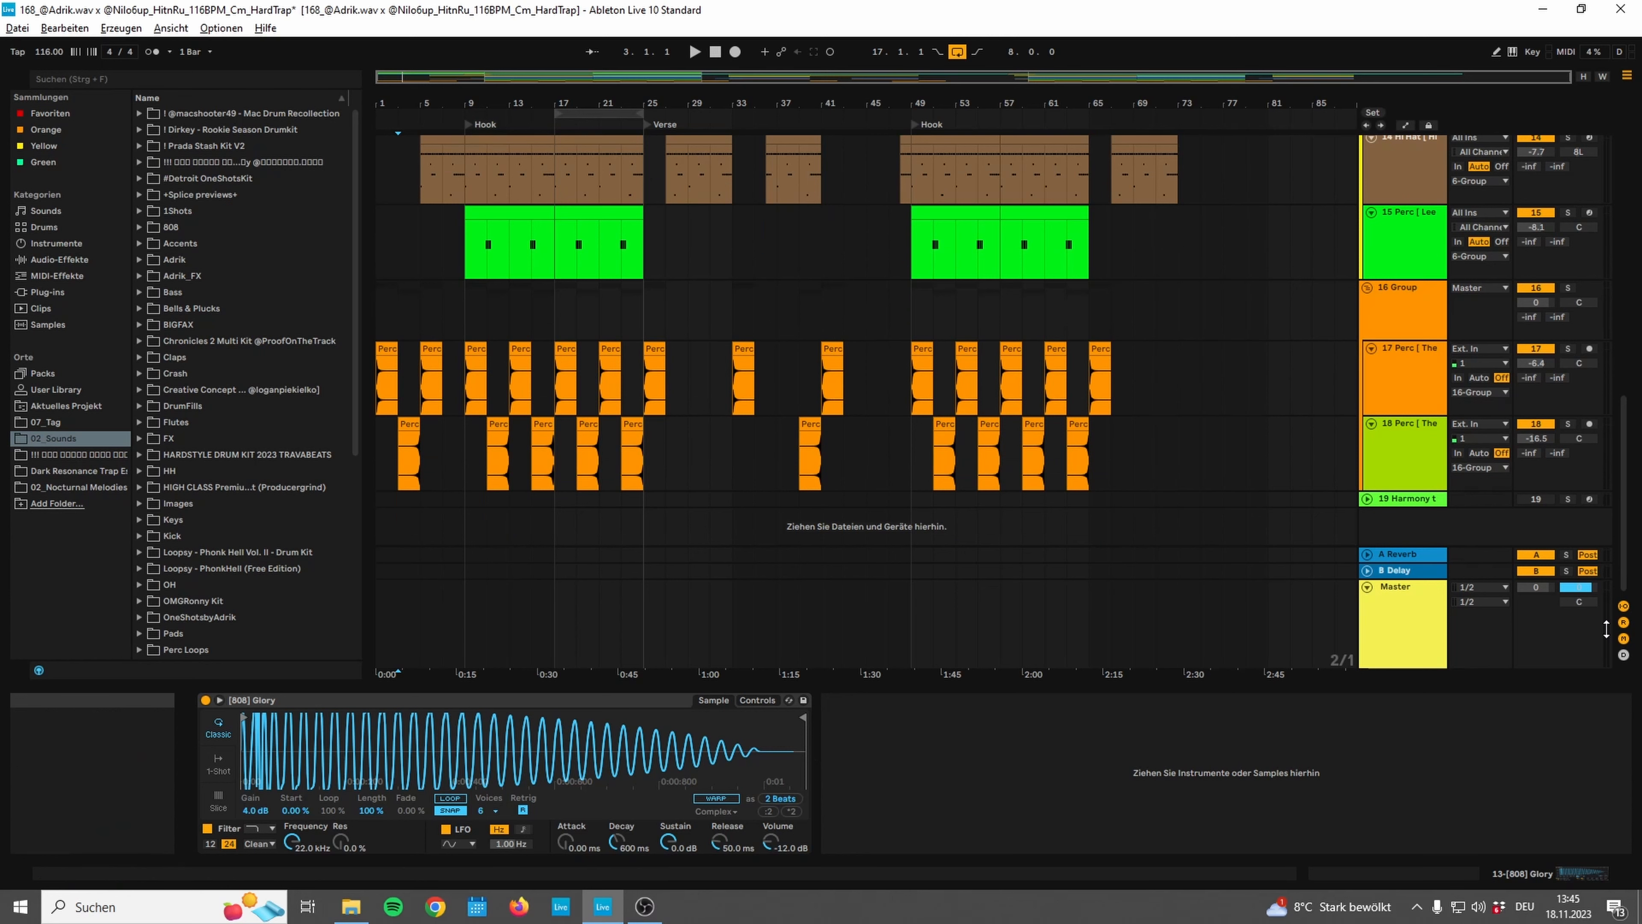
pyautogui.click(1412, 639)
pyautogui.click(233, 700)
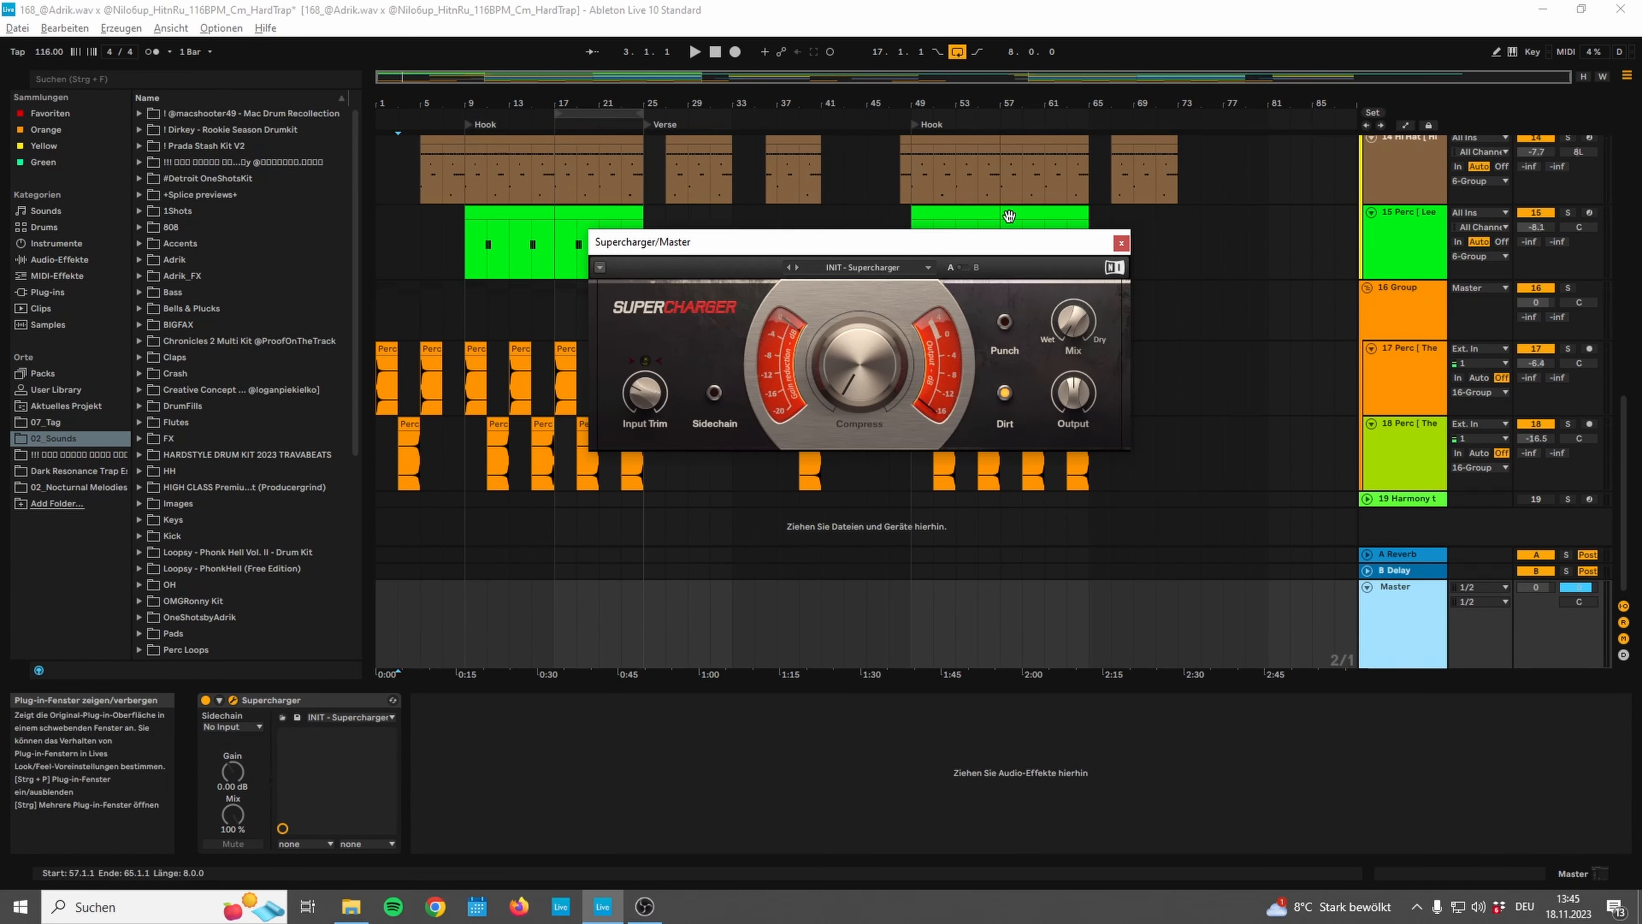
pyautogui.moveTo(891, 254); pyautogui.dragTo(727, 228)
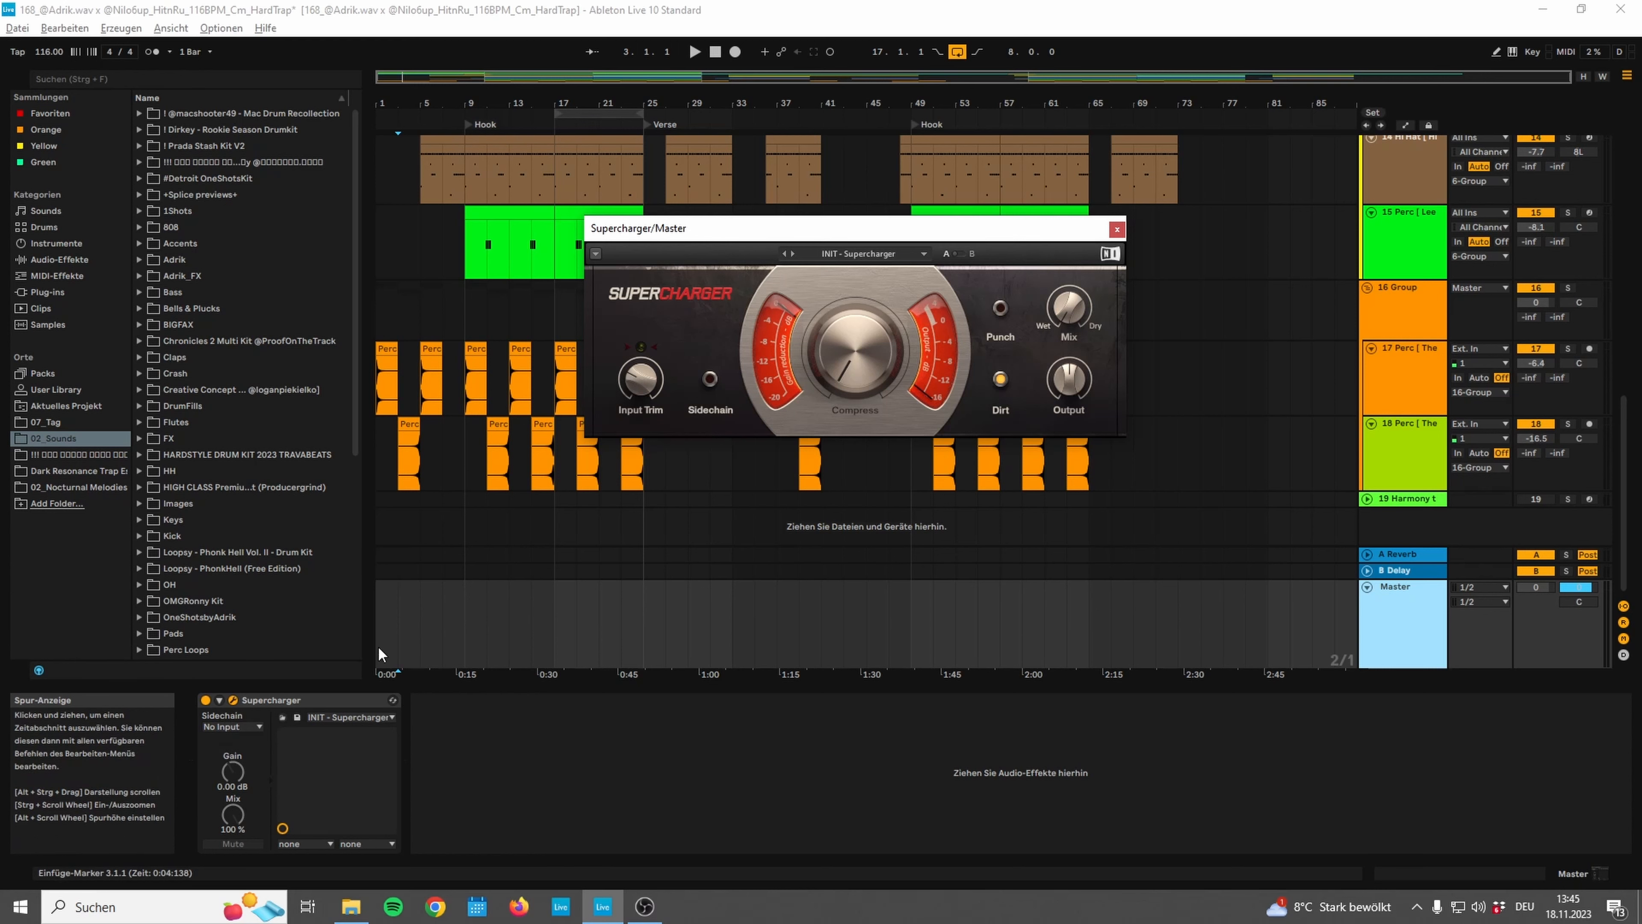
# Play the beat from just before the first Hook with Supercharger bypassed, and switch the plug-in back on to compare
pyautogui.click(451, 114)
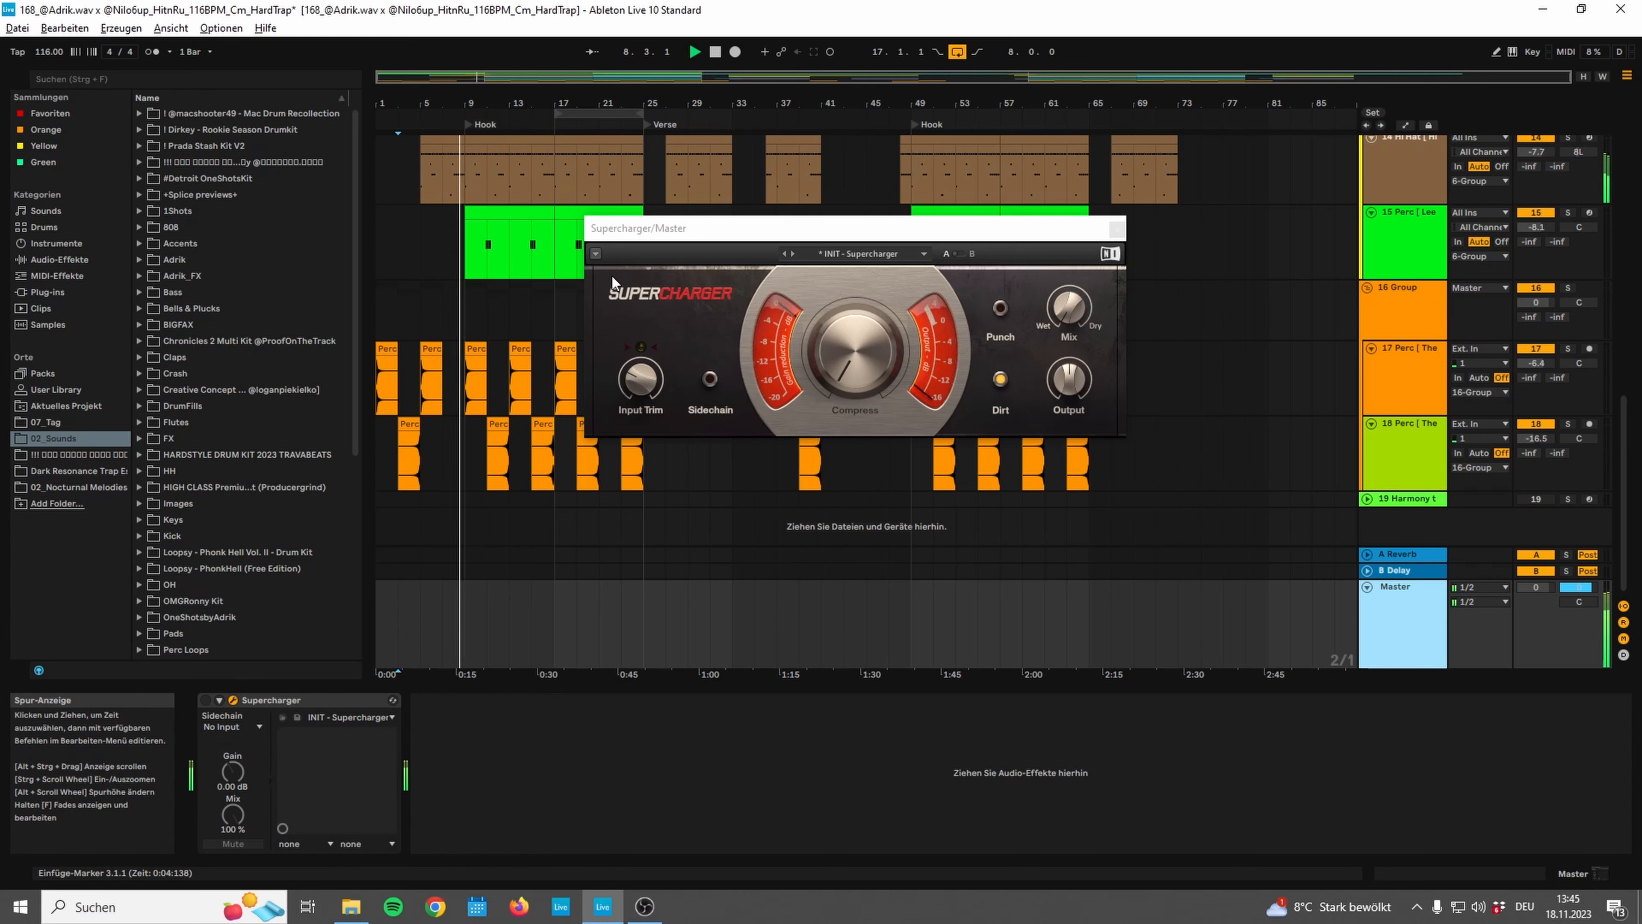
pyautogui.click(206, 699)
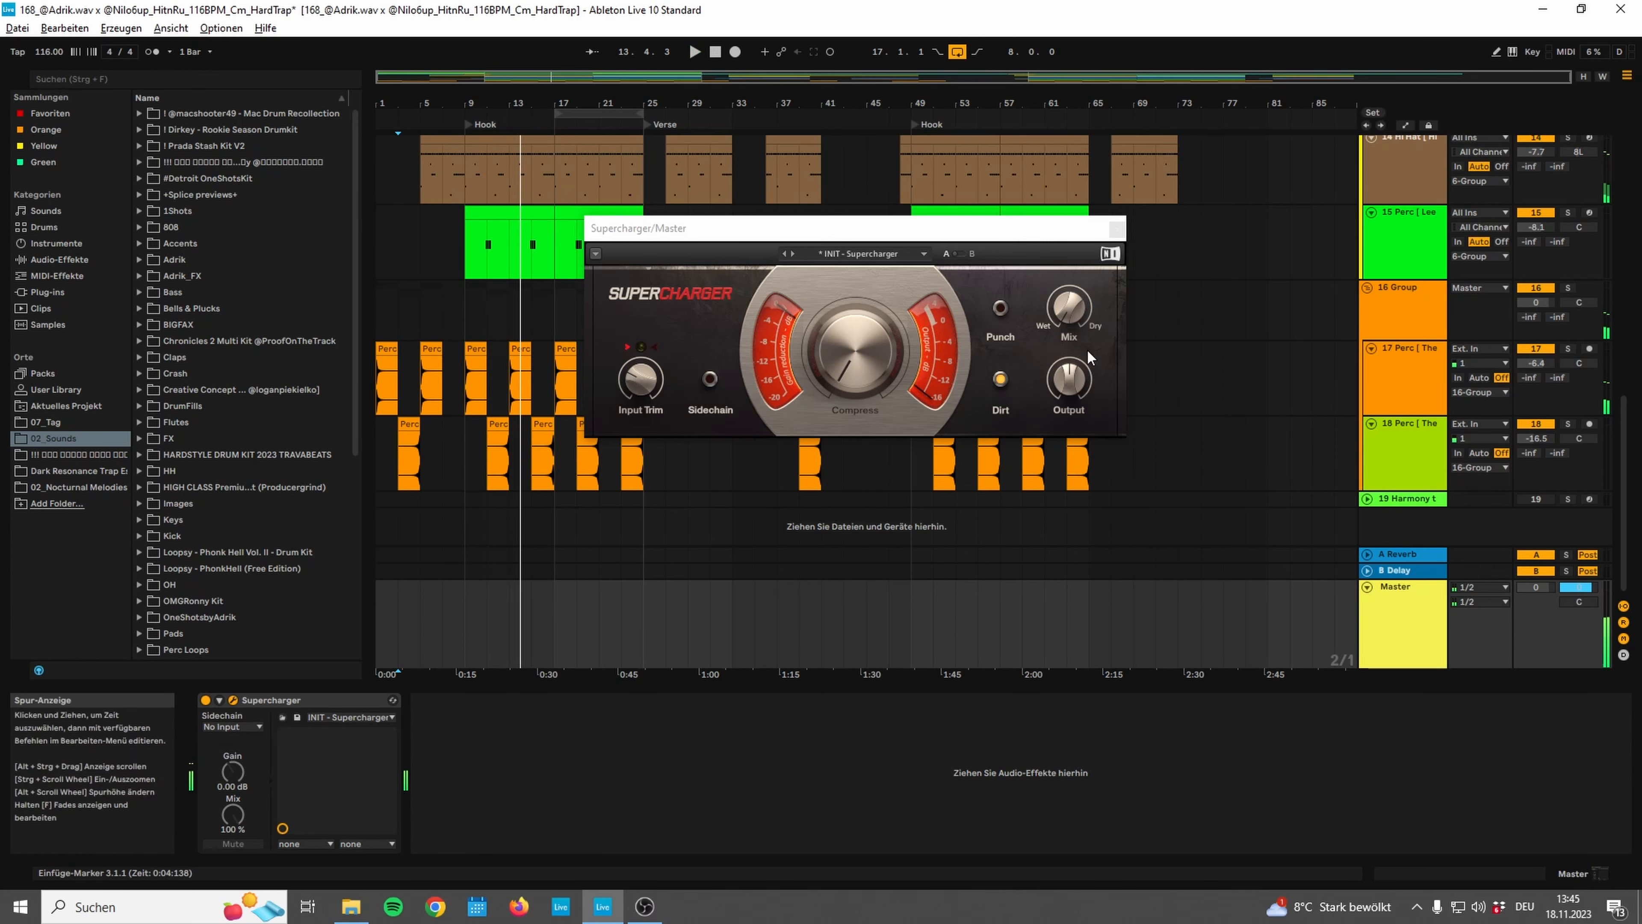
# Close the Supercharger window and select the 18-Perc [The Tubuler] track, returning to the drum and 808 tracks
pyautogui.click(1117, 229)
pyautogui.click(1377, 460)
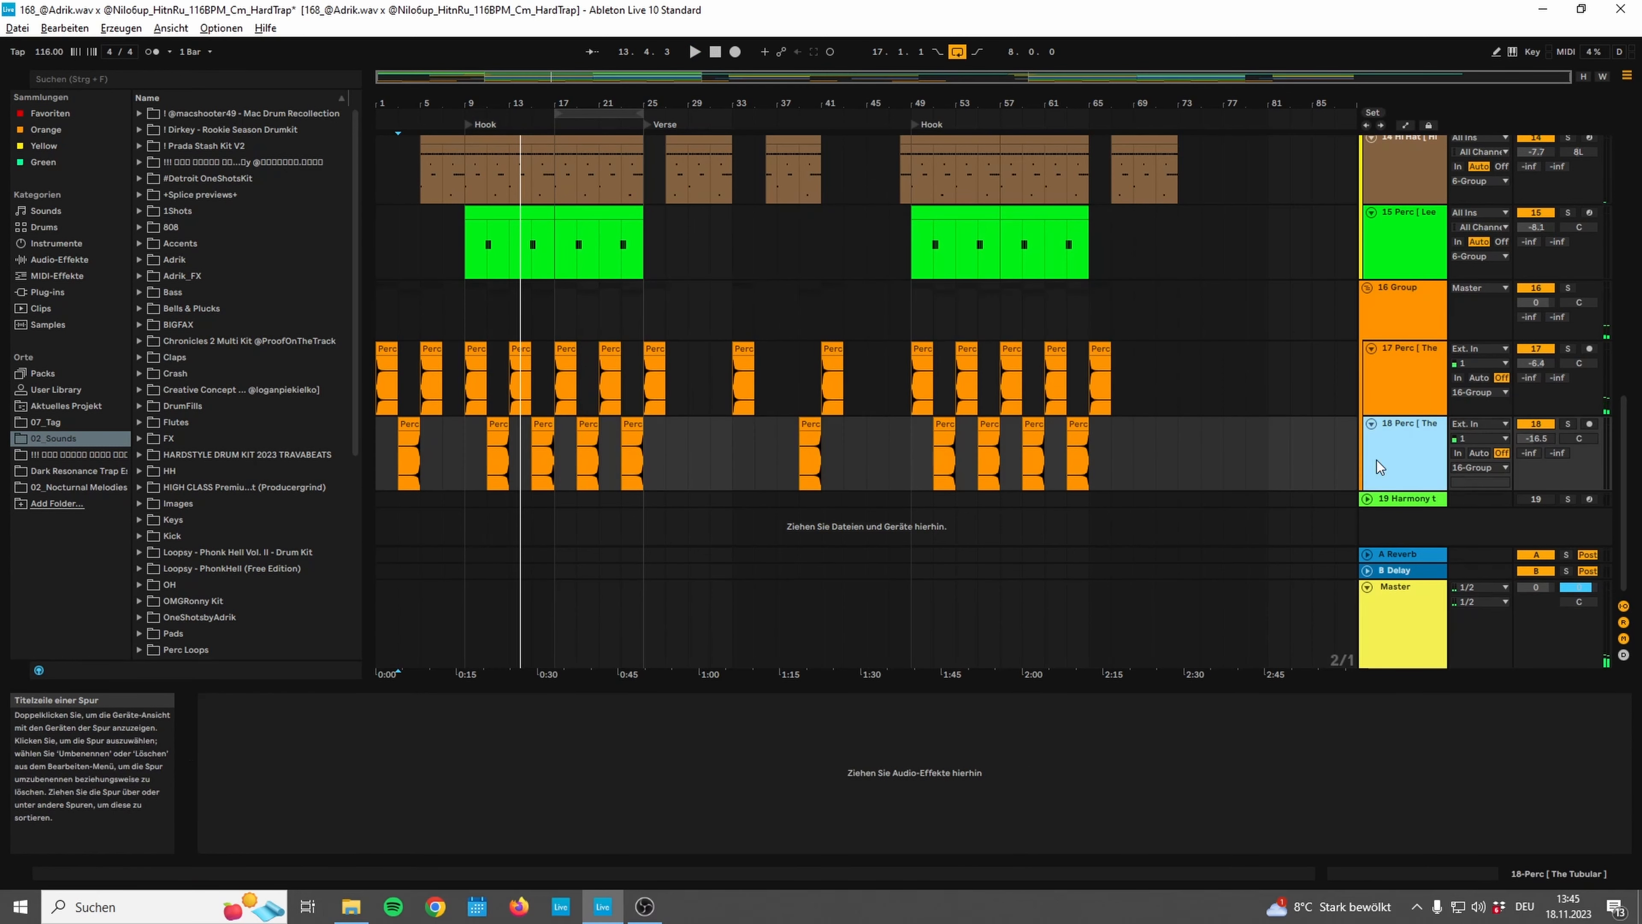
pyautogui.scroll(8, 1272, 492)
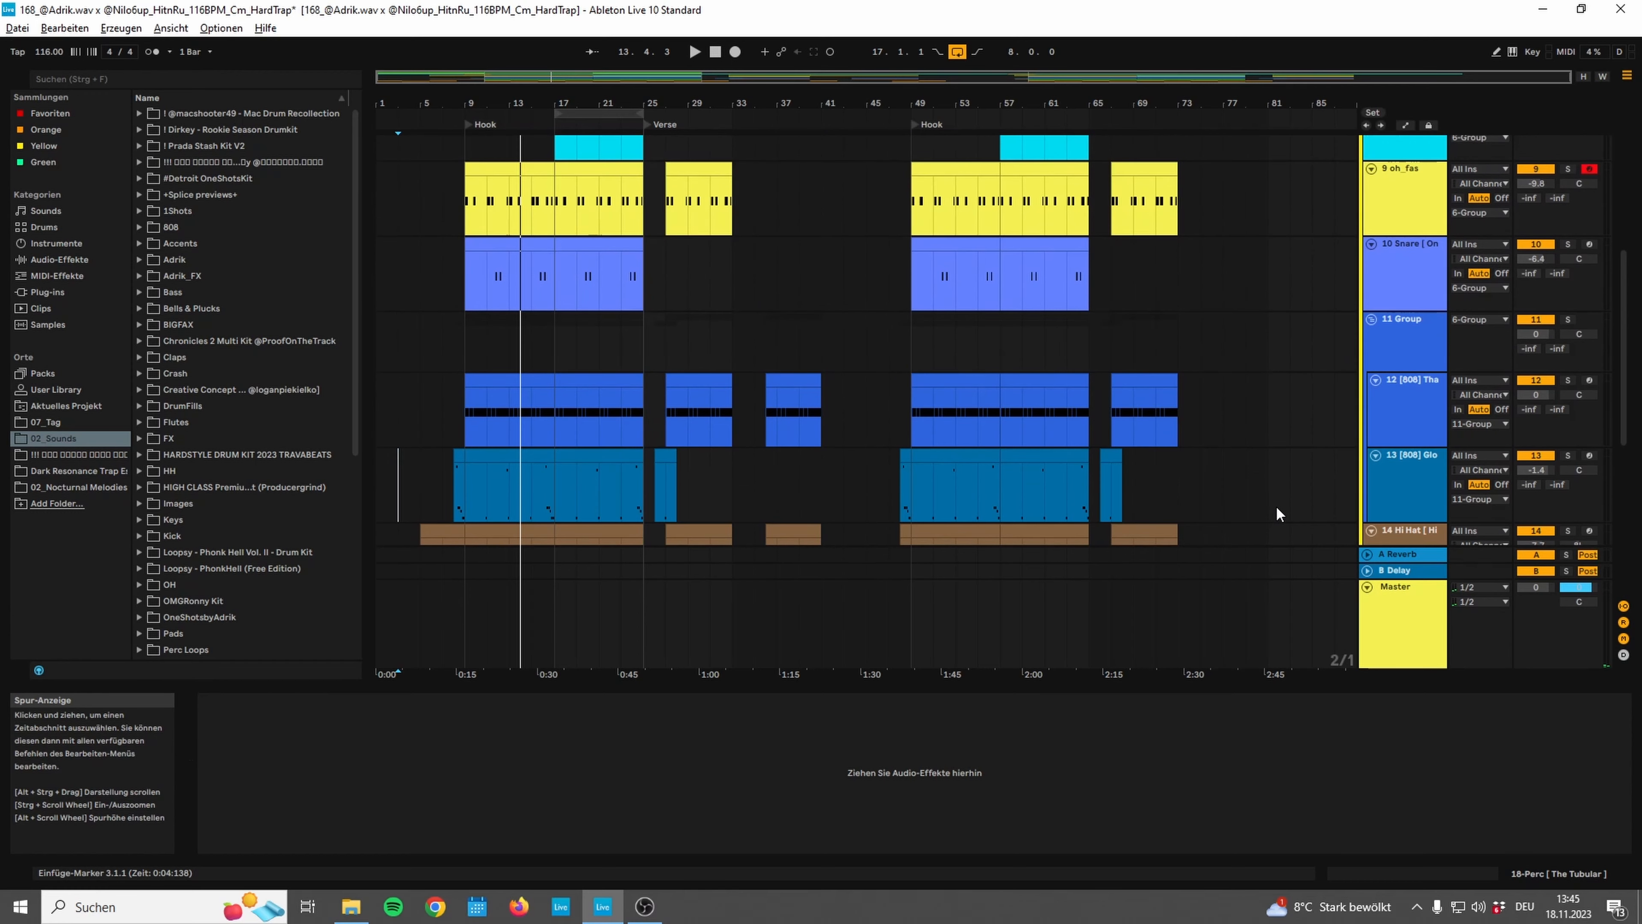